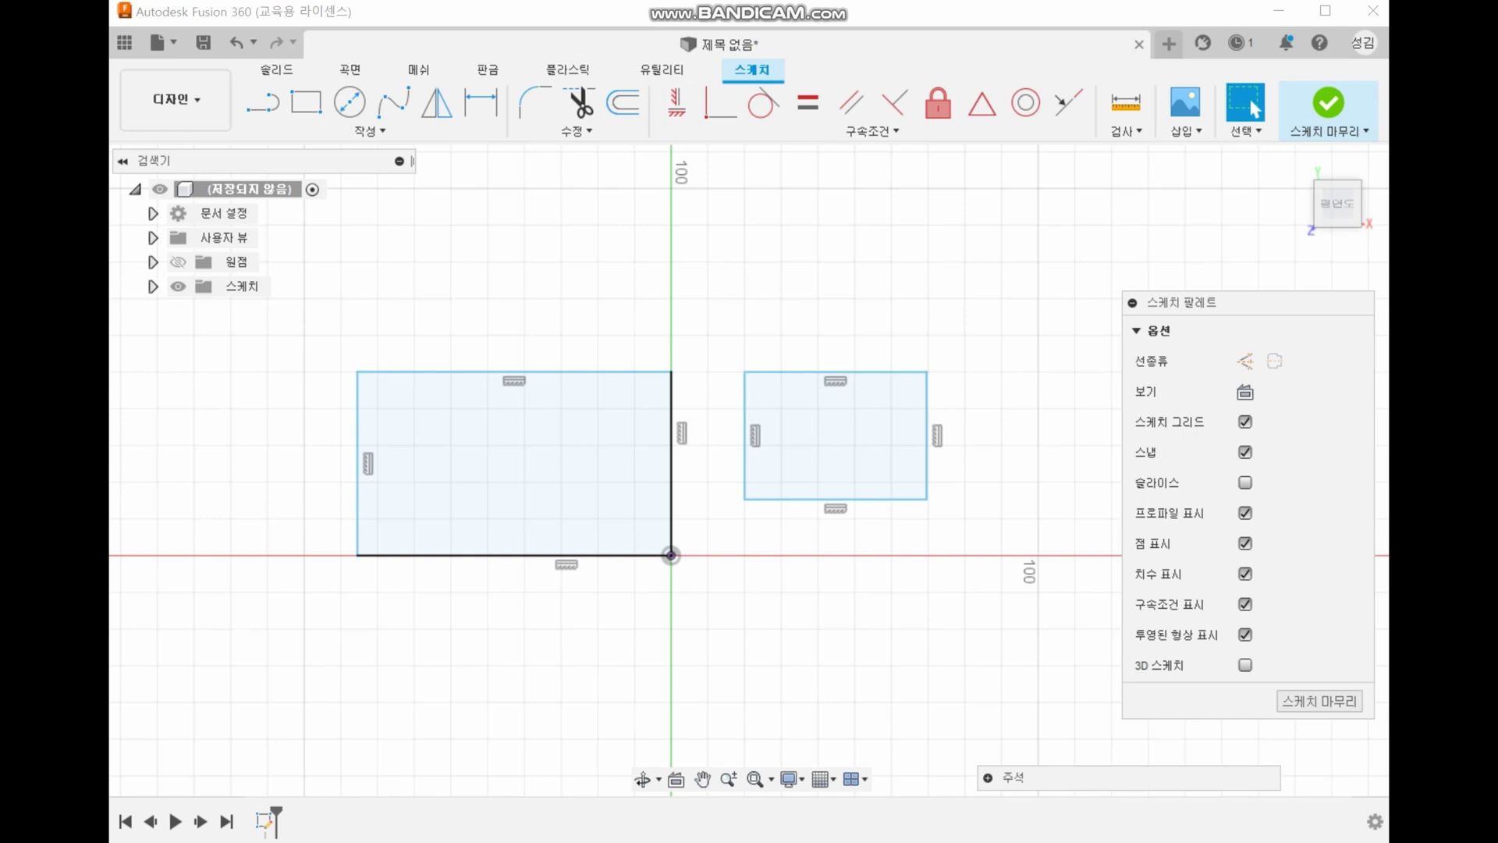
{"action": "left_click_drag", "start_coordinate": [294, 557], "coordinate": [862, 552]}
{"action": "left_click_drag", "start_coordinate": [965, 524], "coordinate": [922, 557]}
{"action": "left_click_drag", "start_coordinate": [916, 527], "coordinate": [967, 564]}
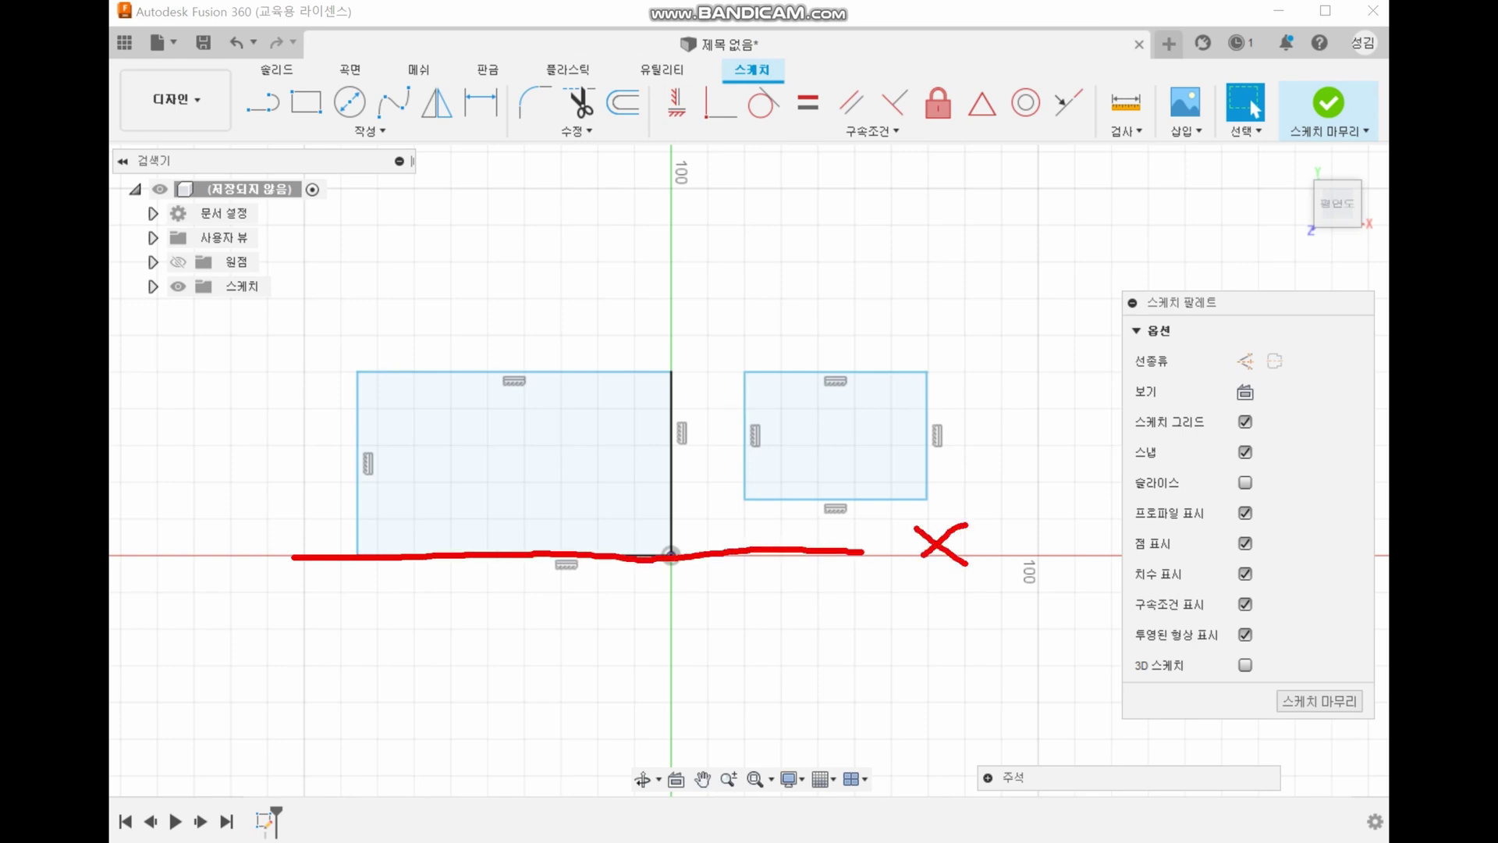
{"action": "mouse_move", "coordinate": [662, 164]}
{"action": "left_mouse_down"}
{"action": "mouse_move", "coordinate": [689, 566]}
{"action": "mouse_move", "coordinate": [679, 710]}
{"action": "left_mouse_up"}
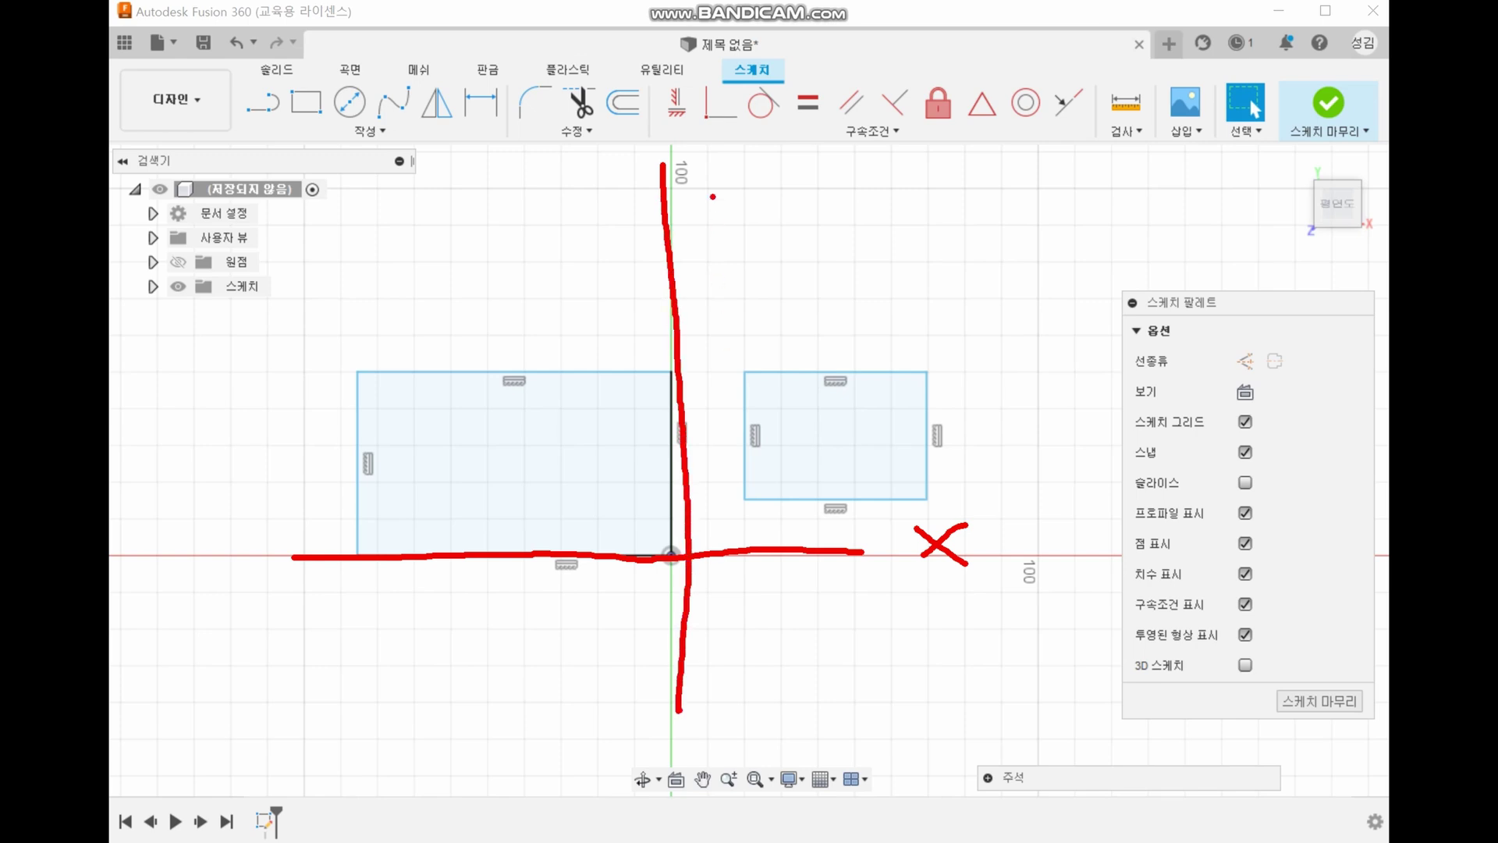
{"action": "mouse_move", "coordinate": [709, 181]}
{"action": "left_mouse_down"}
{"action": "mouse_move", "coordinate": [752, 178]}
{"action": "mouse_move", "coordinate": [730, 253]}
{"action": "left_mouse_up"}
{"action": "mouse_move", "coordinate": [702, 576]}
{"action": "left_mouse_down"}
{"action": "mouse_move", "coordinate": [662, 535]}
{"action": "mouse_move", "coordinate": [707, 576]}
{"action": "left_mouse_up"}
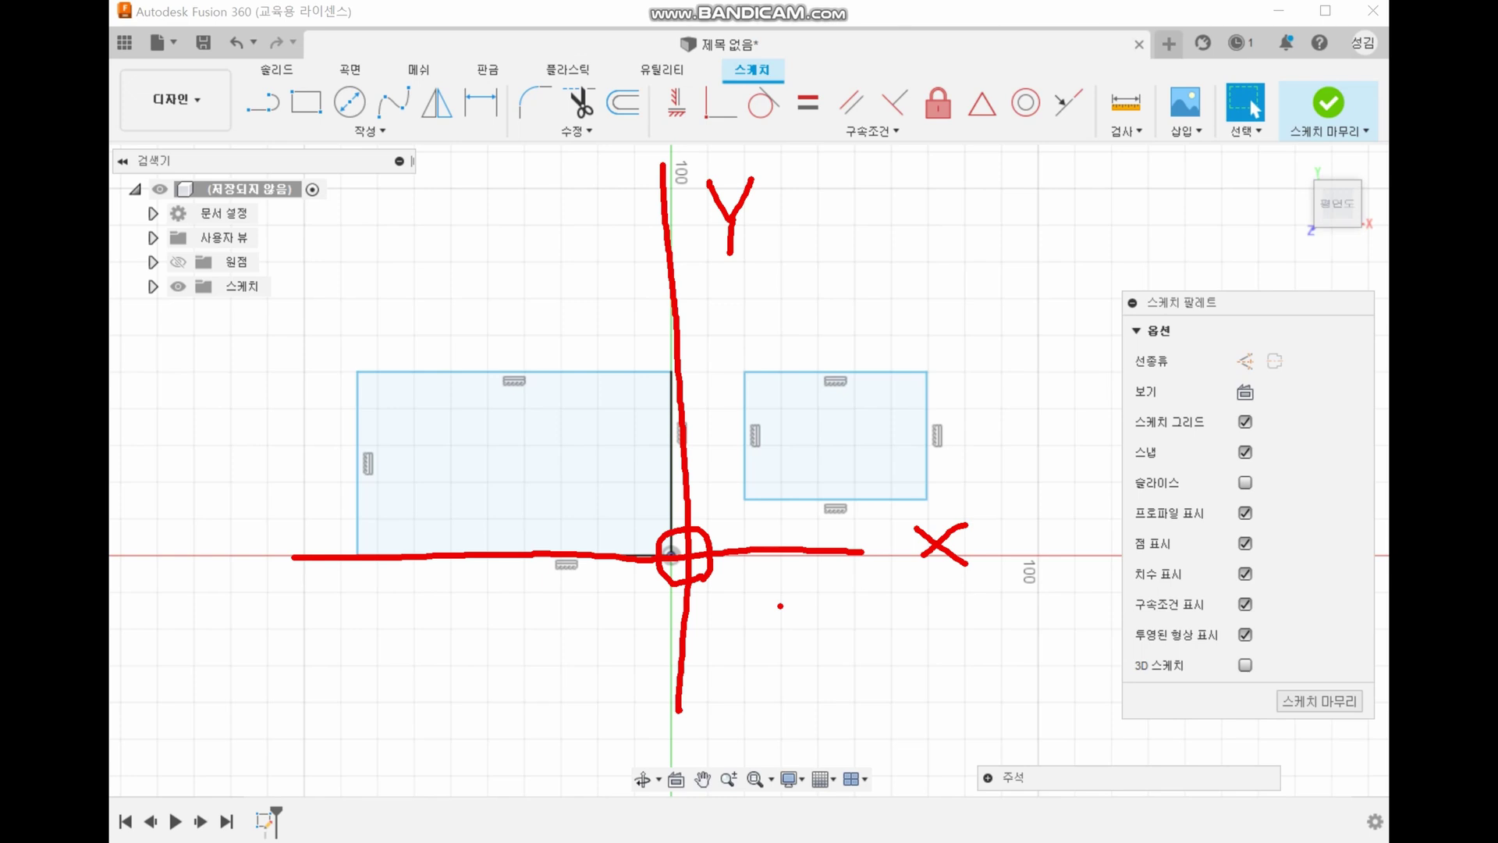
{"action": "key", "text": "e"}
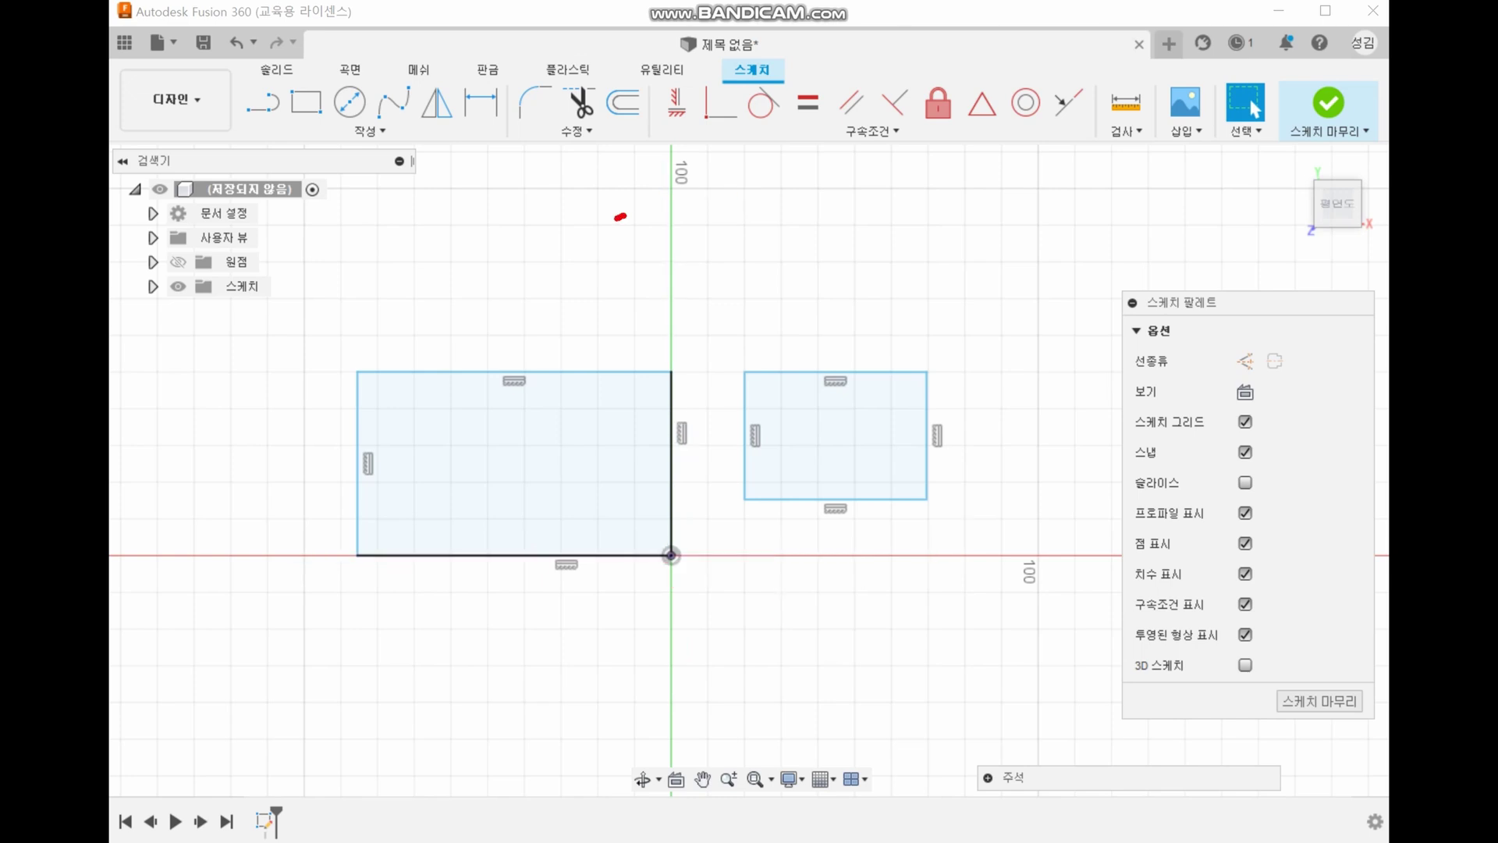
{"action": "mouse_move", "coordinate": [625, 215]}
{"action": "left_mouse_down"}
{"action": "mouse_move", "coordinate": [554, 291]}
{"action": "mouse_move", "coordinate": [591, 283]}
{"action": "left_mouse_up"}
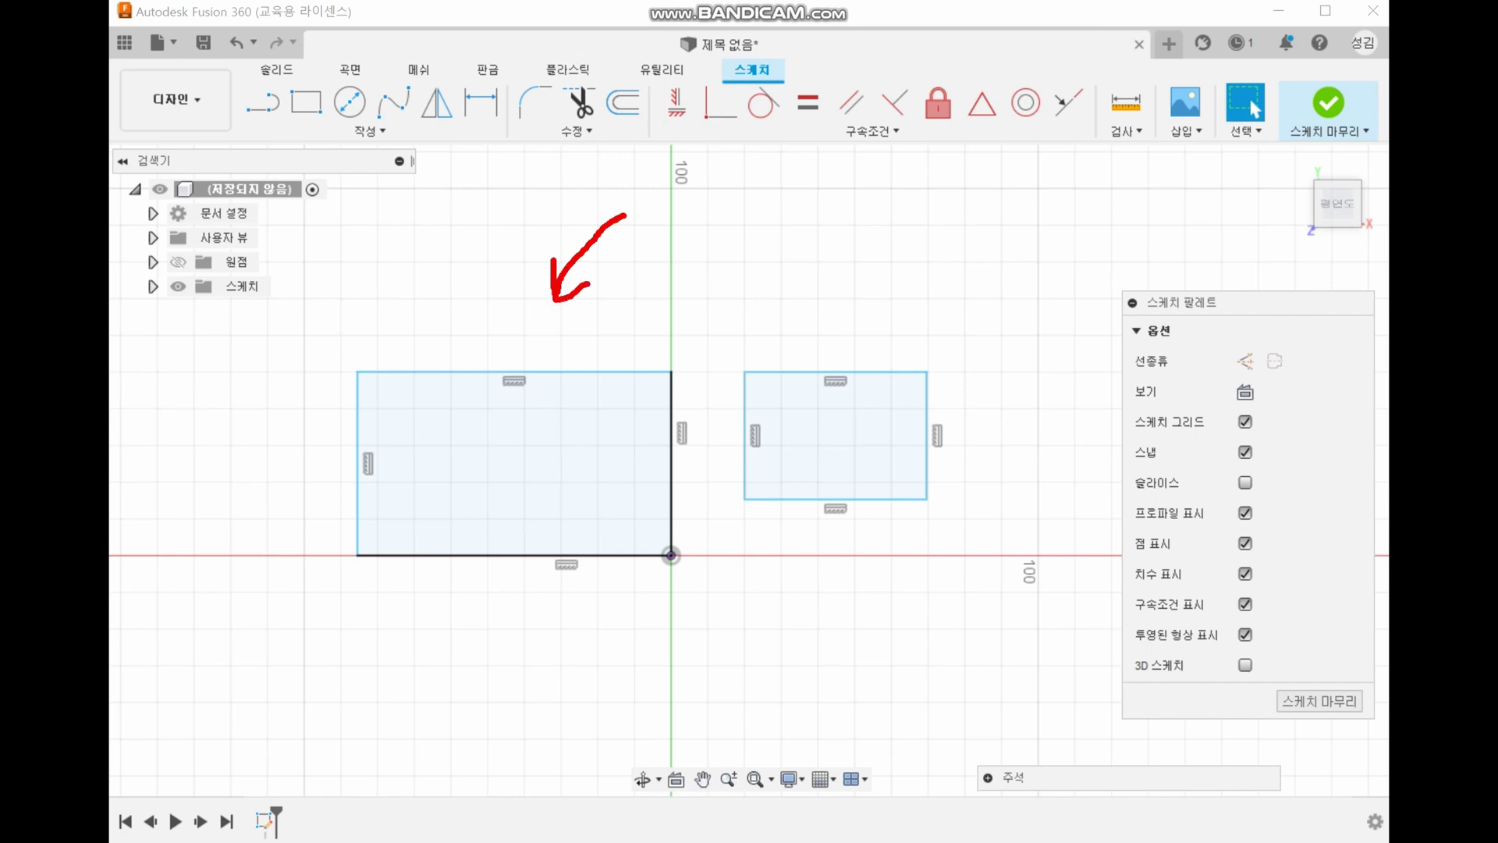
{"action": "left_click_drag", "start_coordinate": [826, 230], "coordinate": [850, 308]}
{"action": "key", "text": "e"}
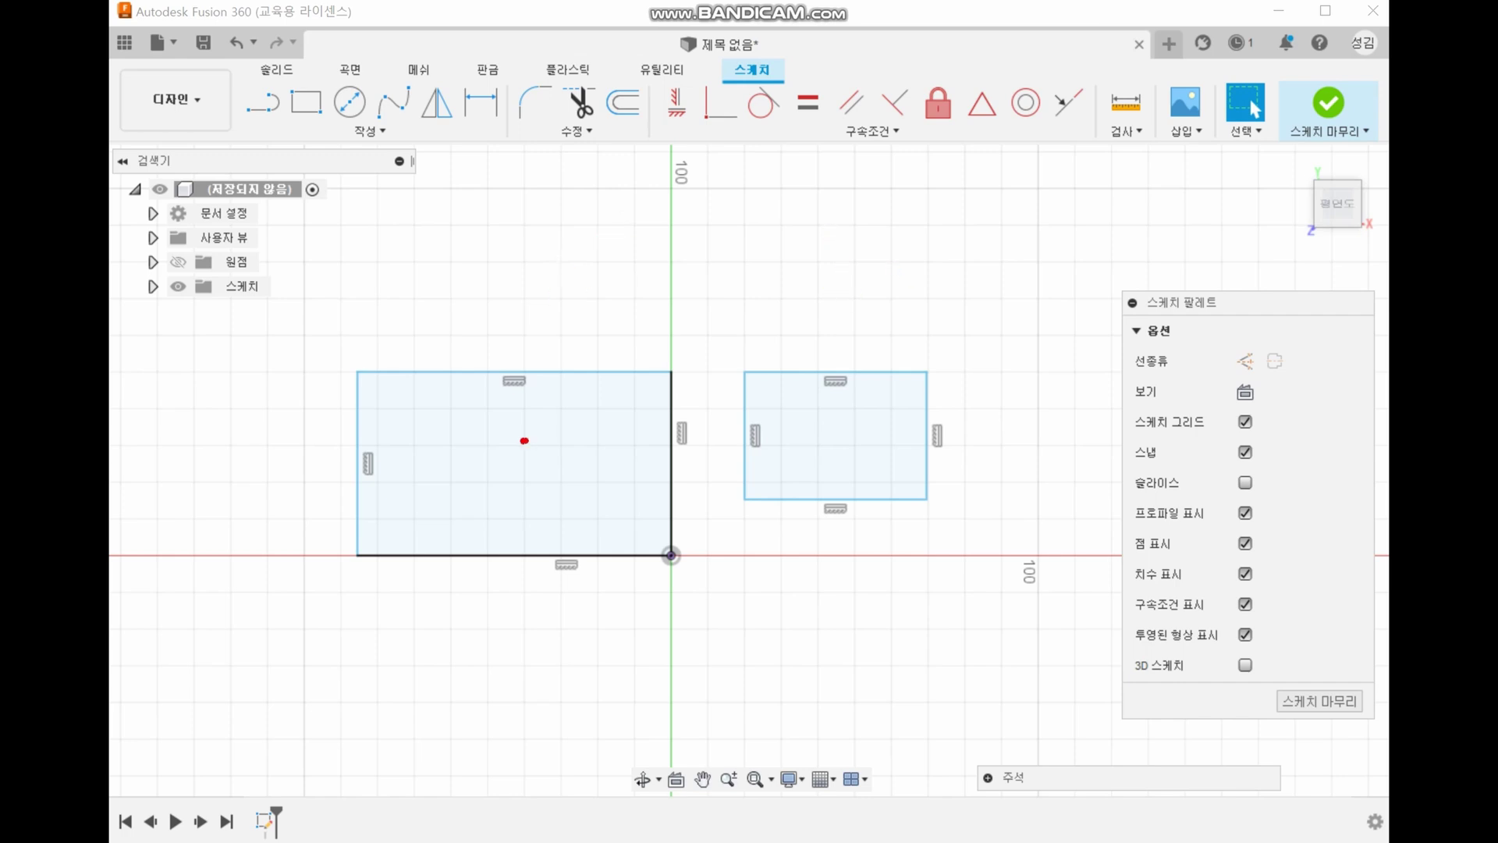
{"action": "left_click_drag", "start_coordinate": [526, 440], "coordinate": [502, 474]}
{"action": "mouse_move", "coordinate": [658, 356]}
{"action": "left_mouse_down"}
{"action": "mouse_move", "coordinate": [359, 366]}
{"action": "mouse_move", "coordinate": [344, 500]}
{"action": "left_mouse_up"}
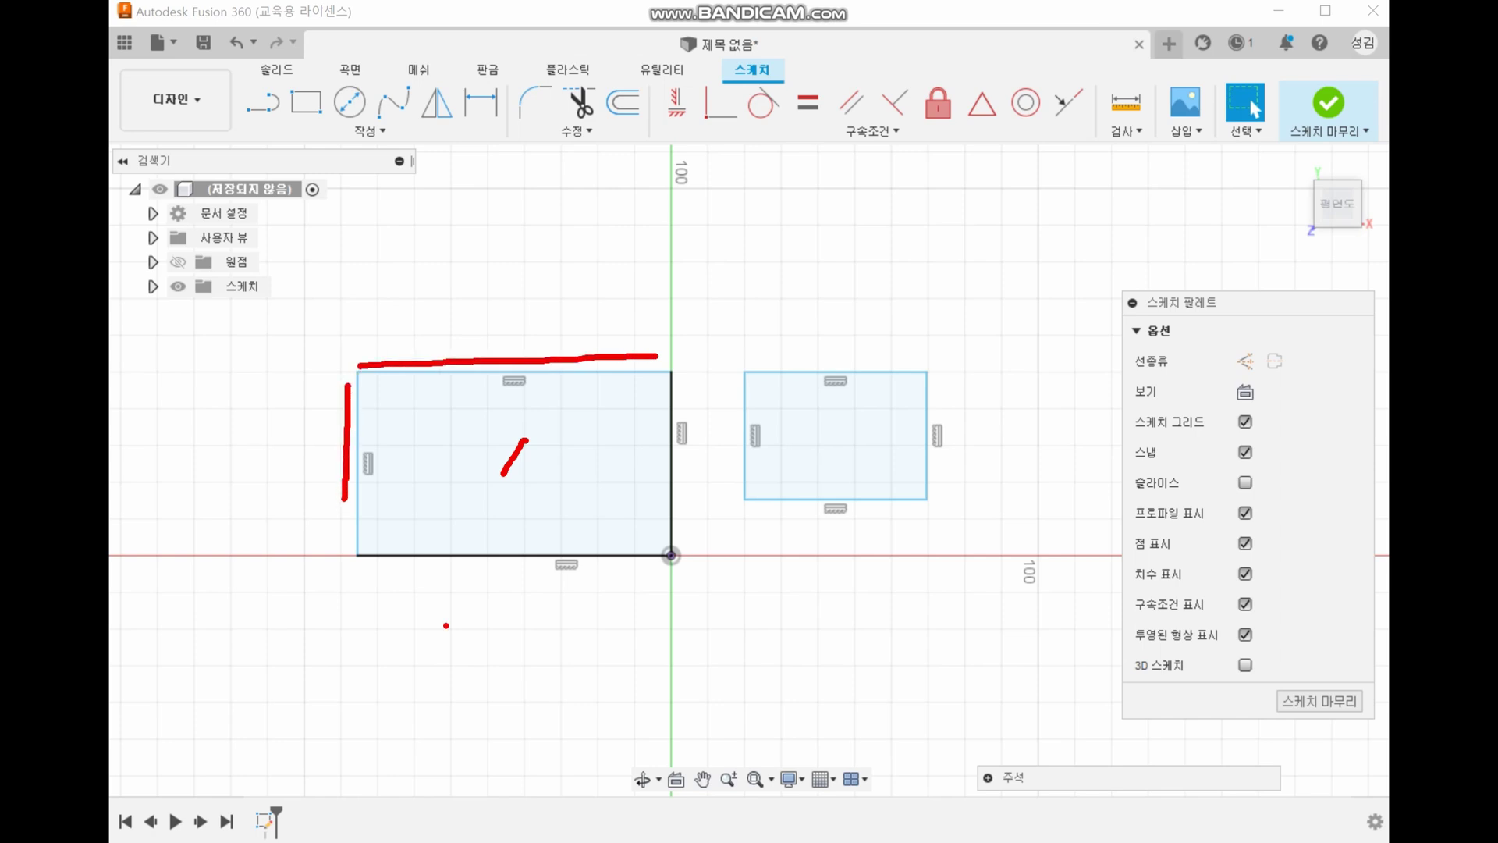
{"action": "left_click_drag", "start_coordinate": [385, 577], "coordinate": [616, 578]}
{"action": "left_click_drag", "start_coordinate": [686, 394], "coordinate": [679, 513]}
{"action": "mouse_move", "coordinate": [808, 437]}
{"action": "left_mouse_down"}
{"action": "mouse_move", "coordinate": [812, 459]}
{"action": "mouse_move", "coordinate": [847, 455]}
{"action": "left_mouse_up"}
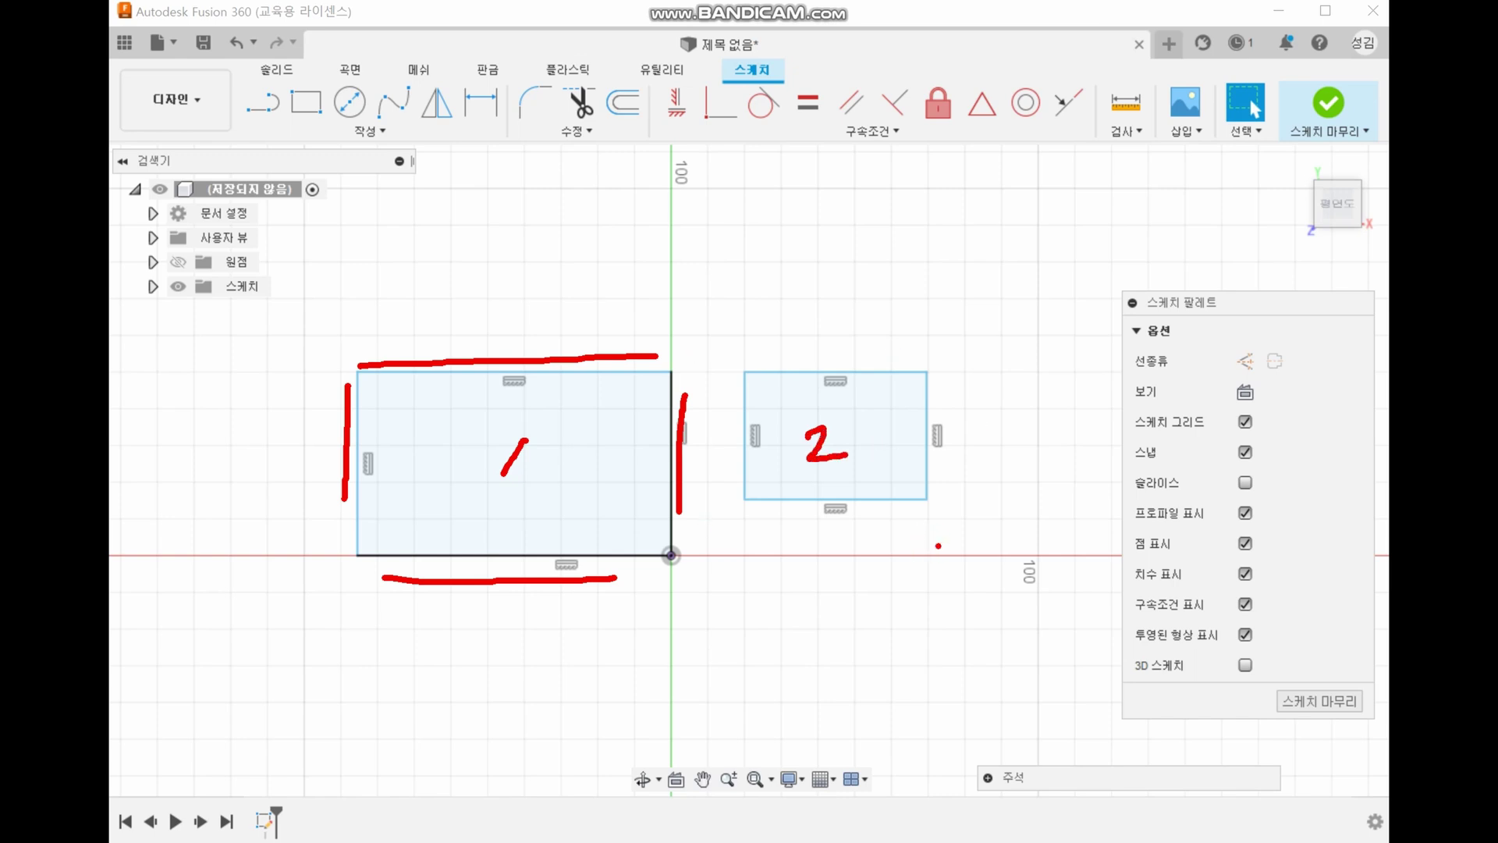
{"action": "key", "text": "Escape"}
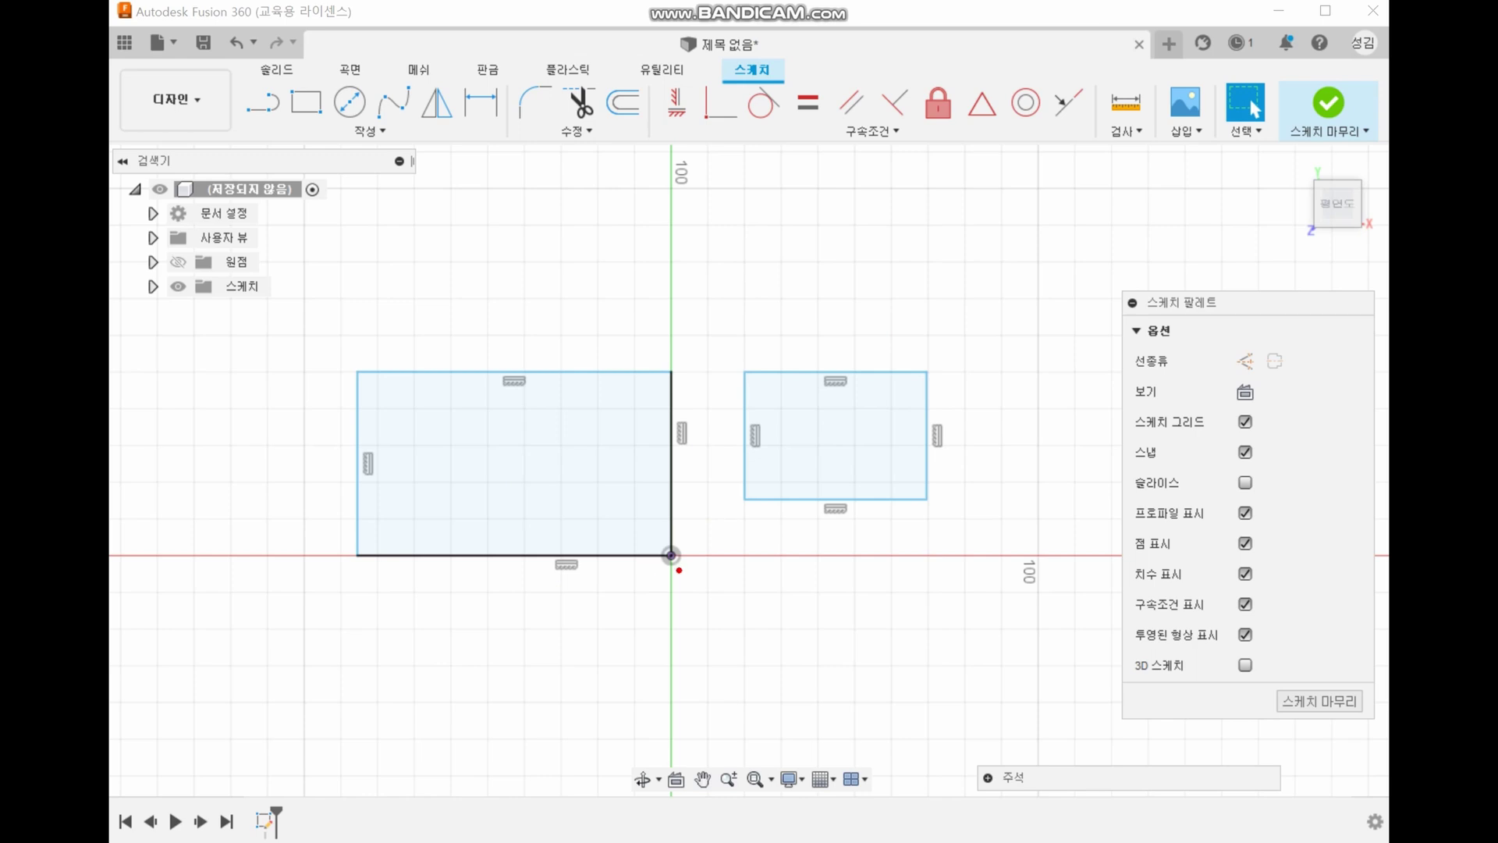
{"action": "mouse_move", "coordinate": [679, 570]}
{"action": "left_mouse_down"}
{"action": "mouse_move", "coordinate": [657, 567]}
{"action": "mouse_move", "coordinate": [699, 555]}
{"action": "mouse_move", "coordinate": [691, 576]}
{"action": "mouse_move", "coordinate": [679, 505]}
{"action": "mouse_move", "coordinate": [706, 496]}
{"action": "mouse_move", "coordinate": [677, 524]}
{"action": "left_mouse_up"}
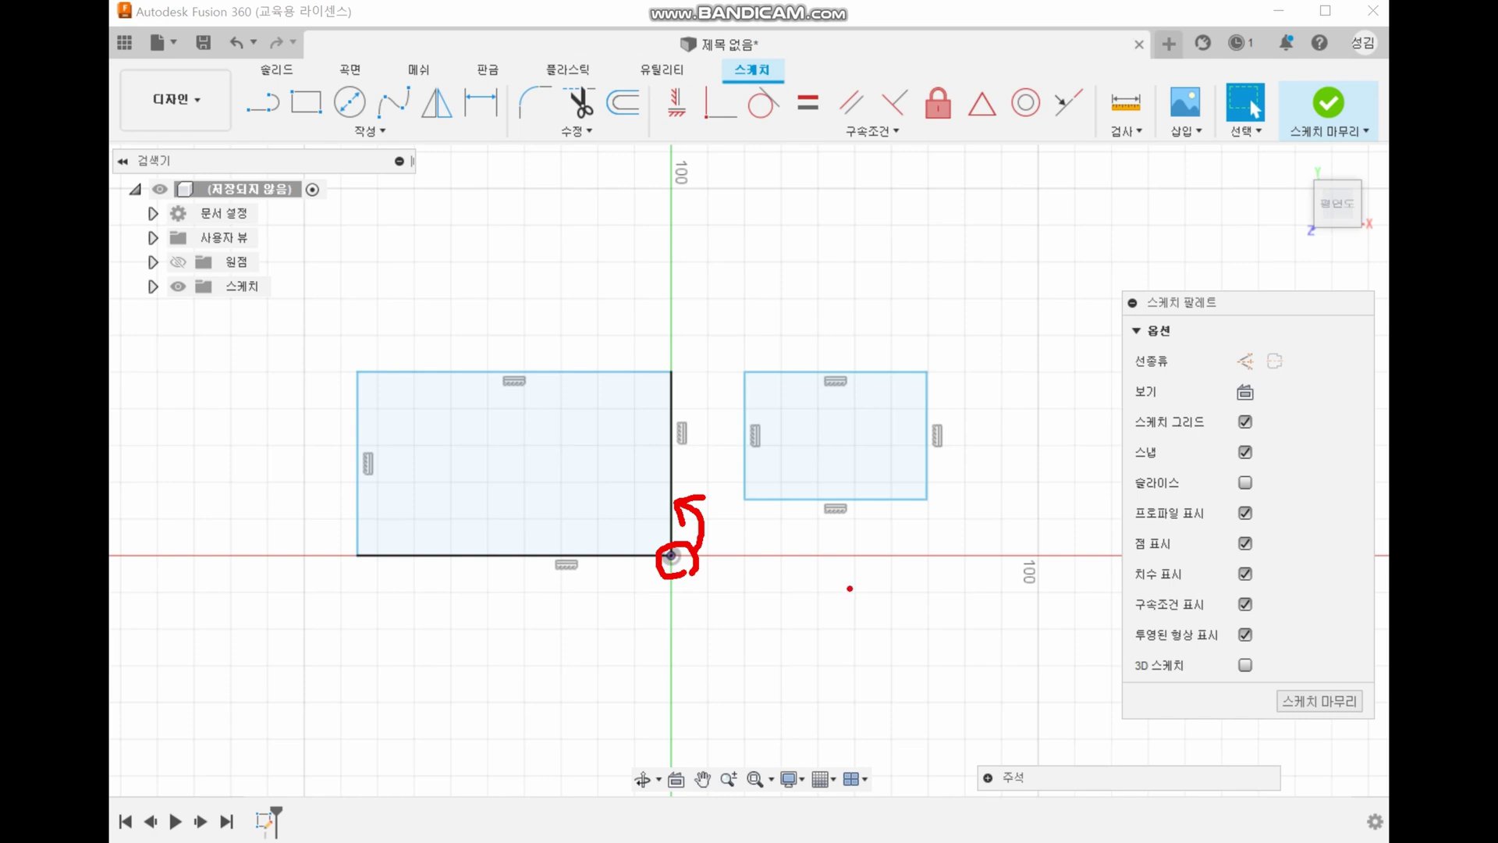
{"action": "left_click_drag", "start_coordinate": [789, 578], "coordinate": [899, 539]}
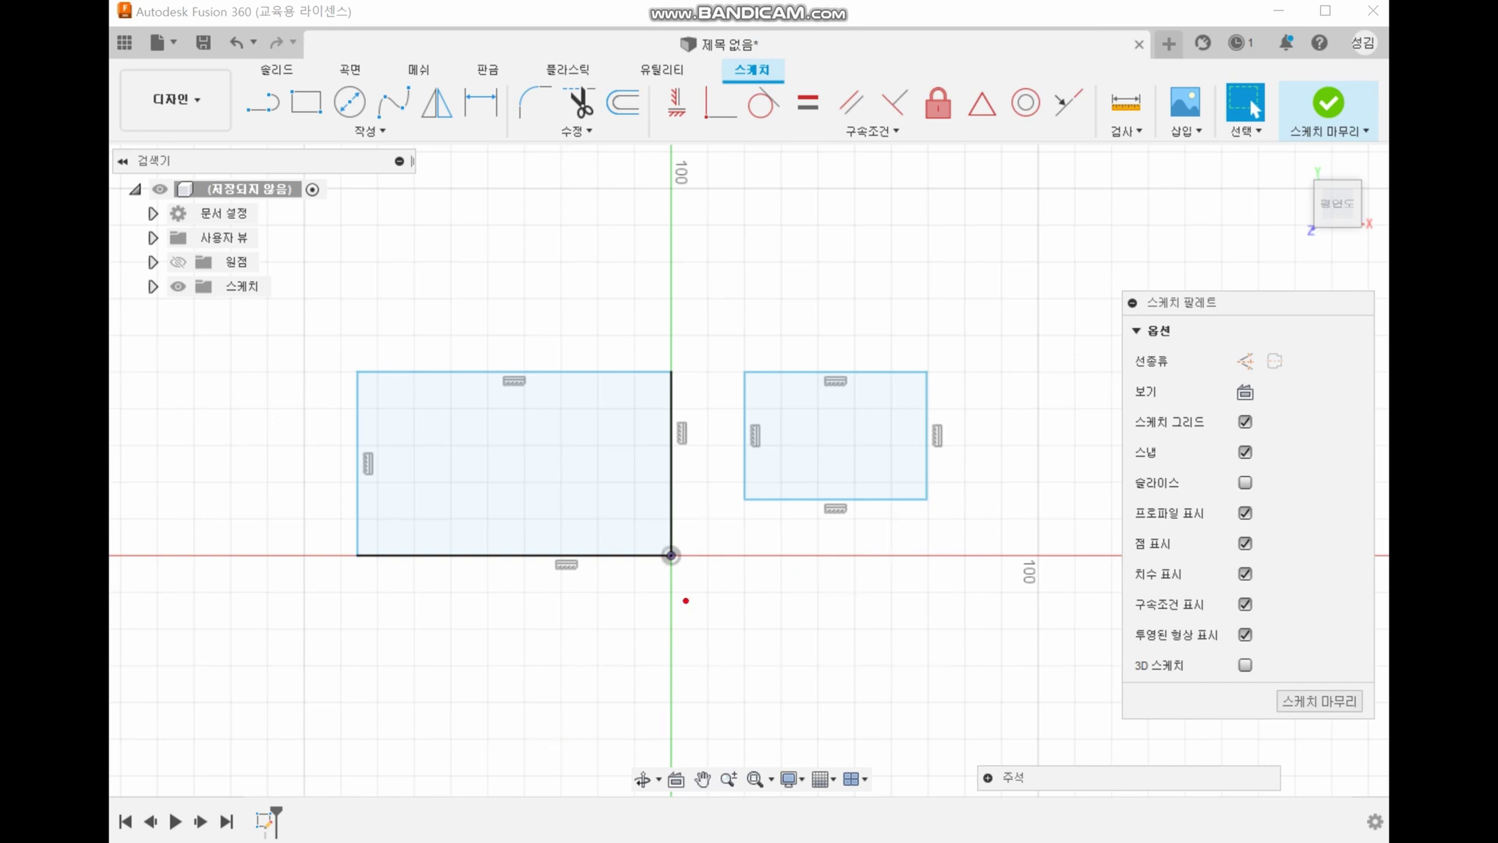
{"action": "mouse_move", "coordinate": [683, 570]}
{"action": "left_mouse_down"}
{"action": "mouse_move", "coordinate": [635, 575]}
{"action": "mouse_move", "coordinate": [690, 545]}
{"action": "mouse_move", "coordinate": [684, 564]}
{"action": "mouse_move", "coordinate": [696, 482]}
{"action": "mouse_move", "coordinate": [574, 601]}
{"action": "mouse_move", "coordinate": [564, 590]}
{"action": "mouse_move", "coordinate": [618, 578]}
{"action": "left_mouse_up"}
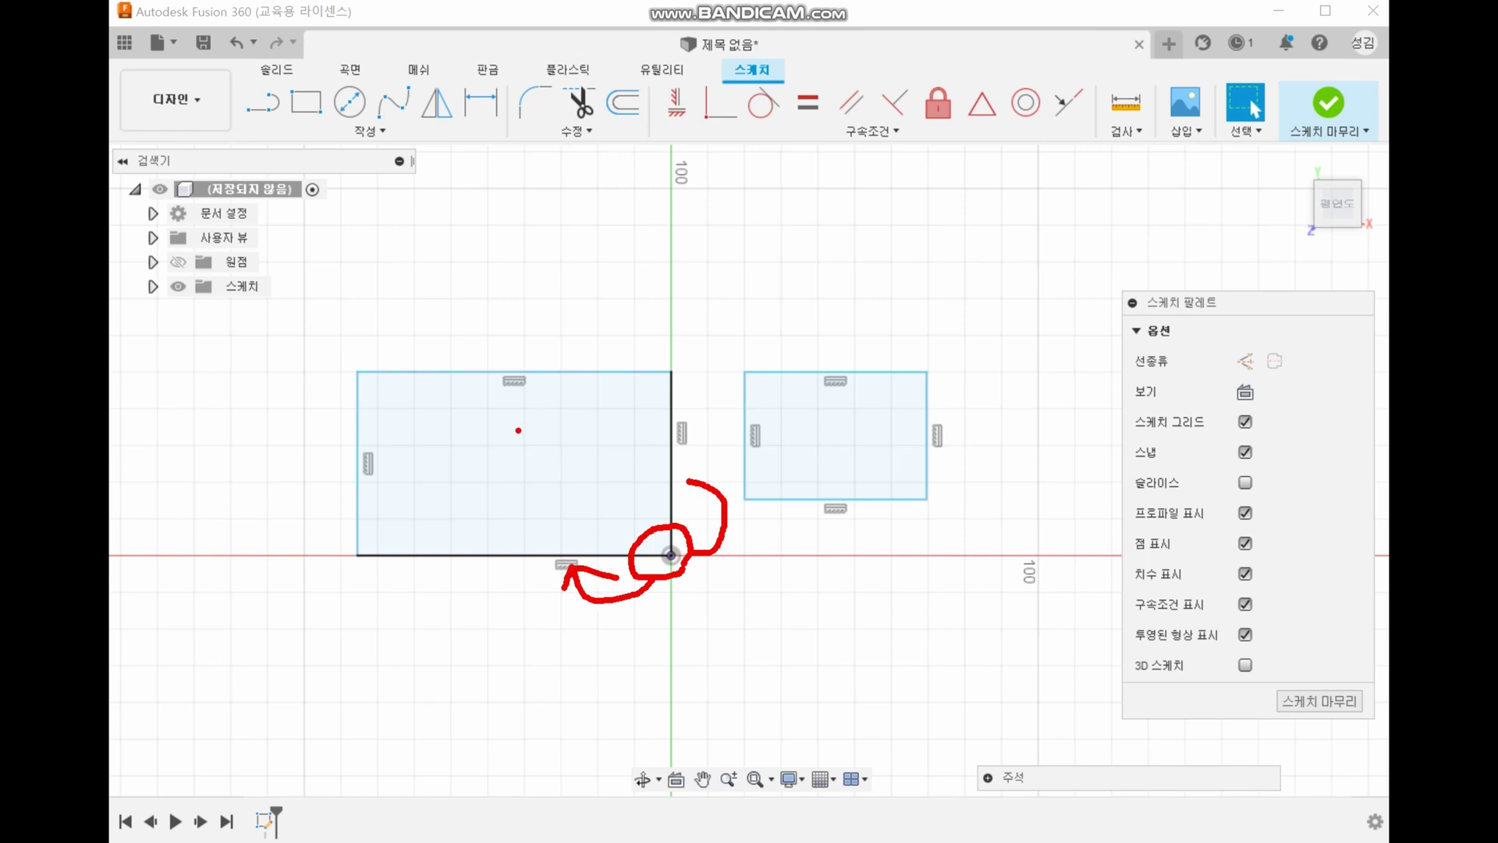
{"action": "mouse_move", "coordinate": [660, 367]}
{"action": "left_mouse_down"}
{"action": "mouse_move", "coordinate": [358, 360]}
{"action": "mouse_move", "coordinate": [325, 532]}
{"action": "left_mouse_up"}
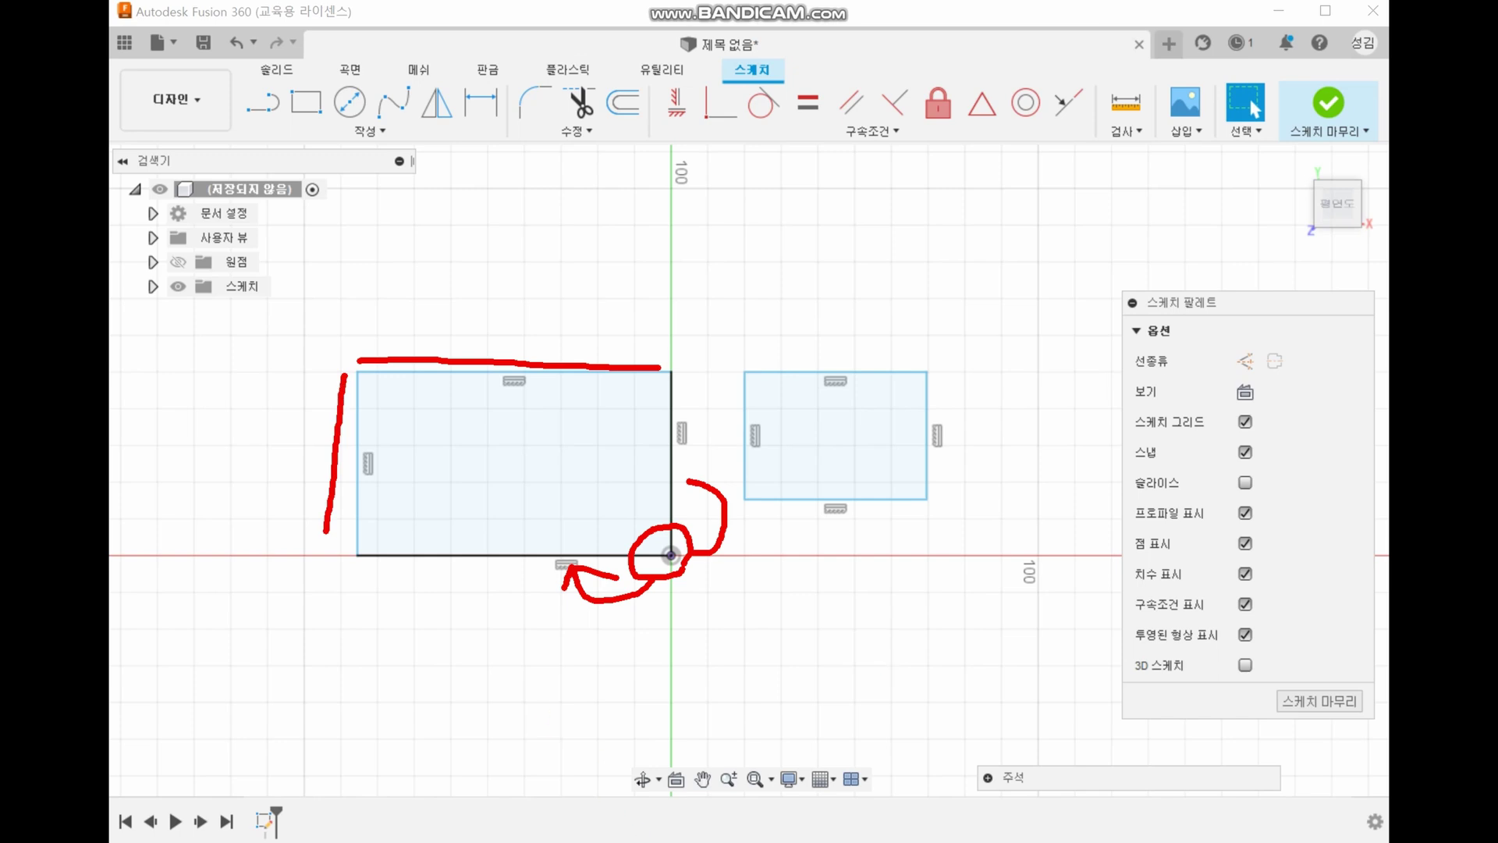
{"action": "left_click_drag", "start_coordinate": [691, 383], "coordinate": [698, 540]}
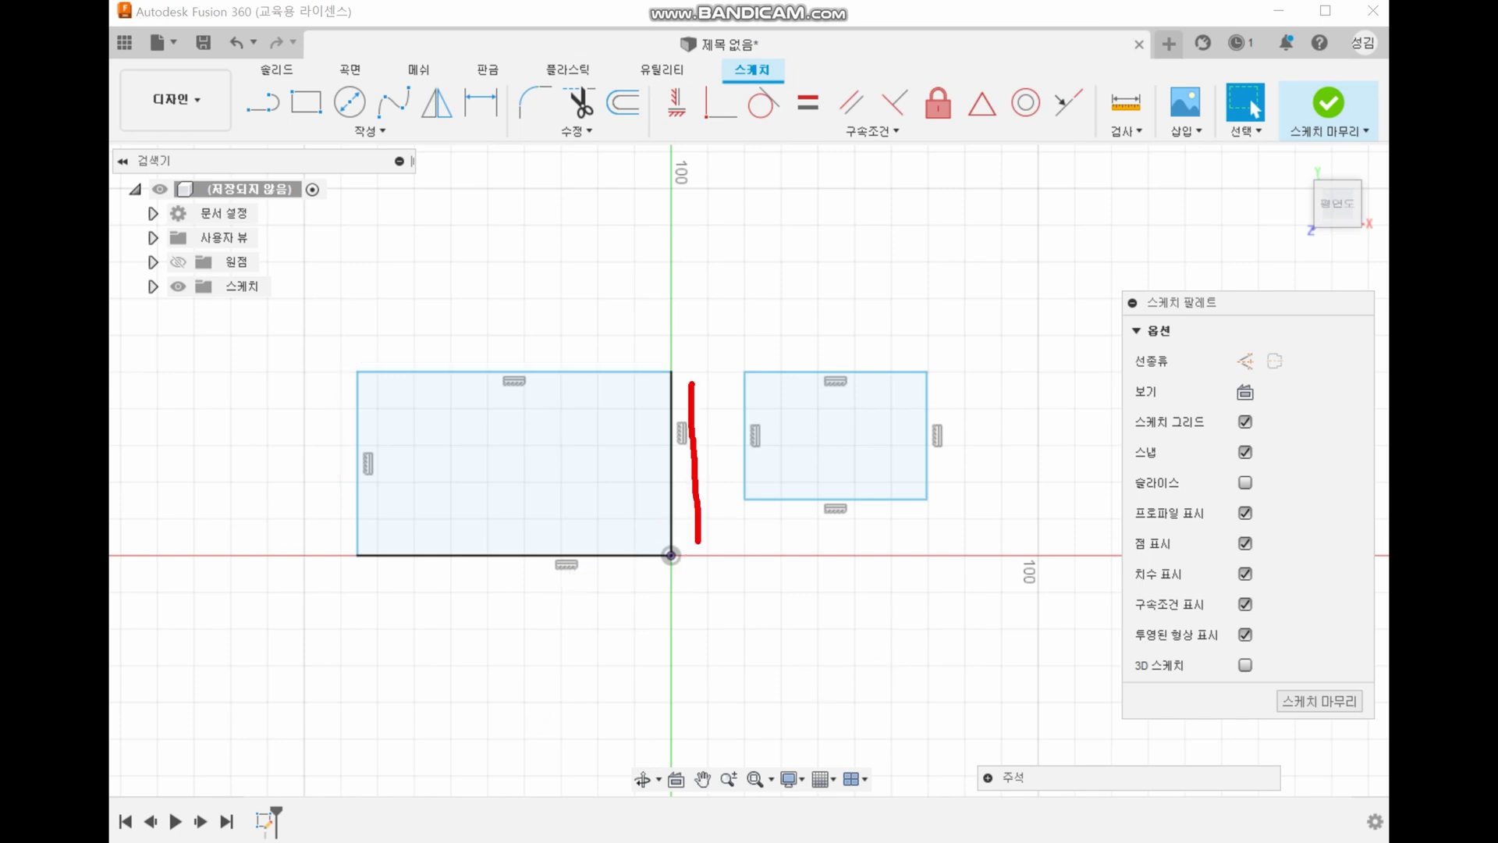
{"action": "left_click_drag", "start_coordinate": [437, 572], "coordinate": [595, 576]}
{"action": "mouse_move", "coordinate": [699, 574]}
{"action": "left_mouse_down"}
{"action": "mouse_move", "coordinate": [677, 534]}
{"action": "mouse_move", "coordinate": [682, 565]}
{"action": "left_mouse_up"}
{"action": "left_click_drag", "start_coordinate": [706, 505], "coordinate": [704, 383]}
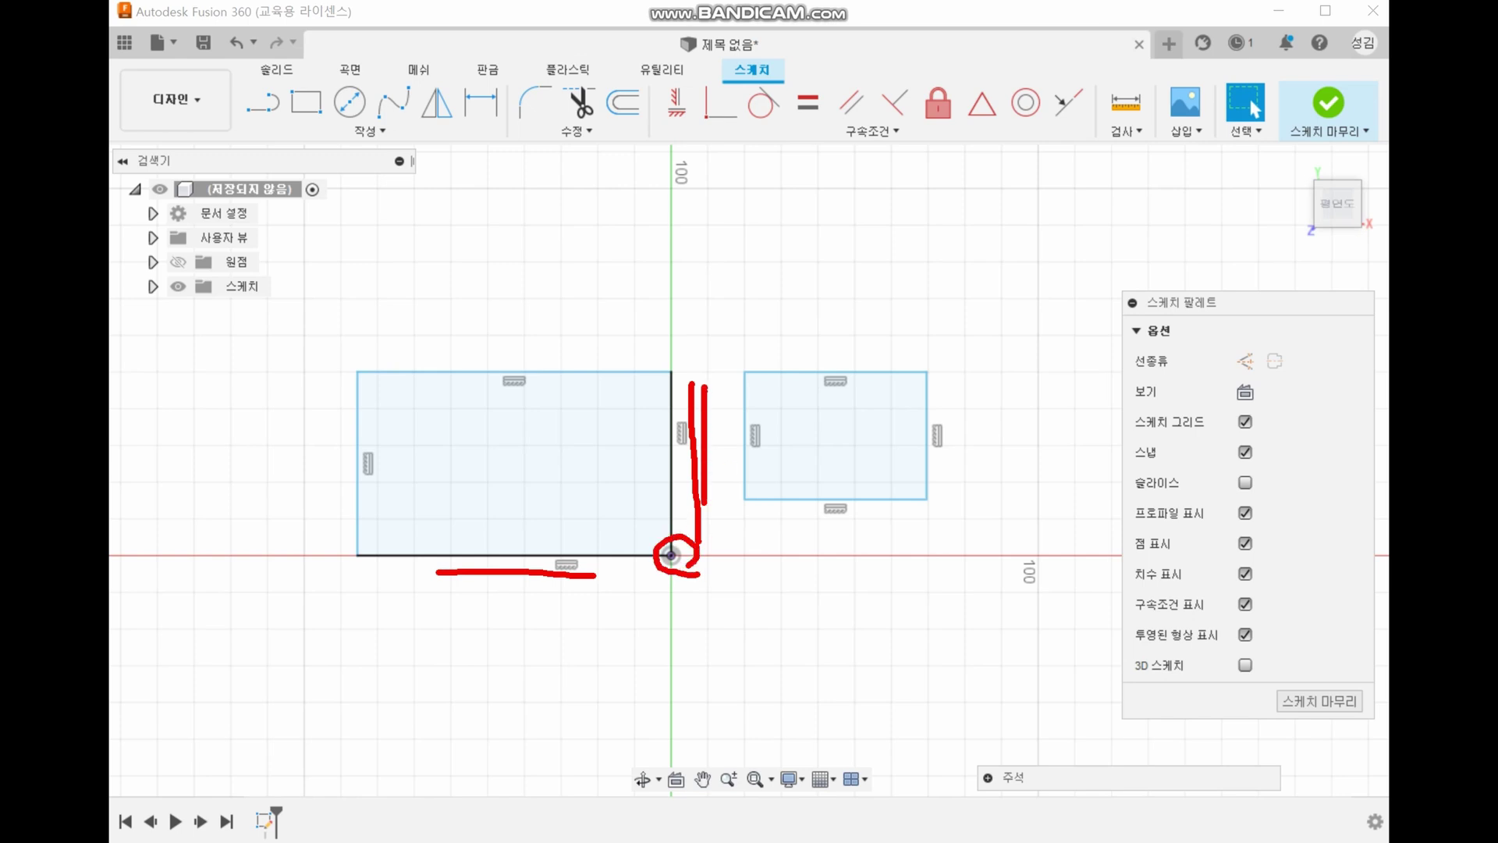
{"action": "left_click_drag", "start_coordinate": [669, 573], "coordinate": [505, 587]}
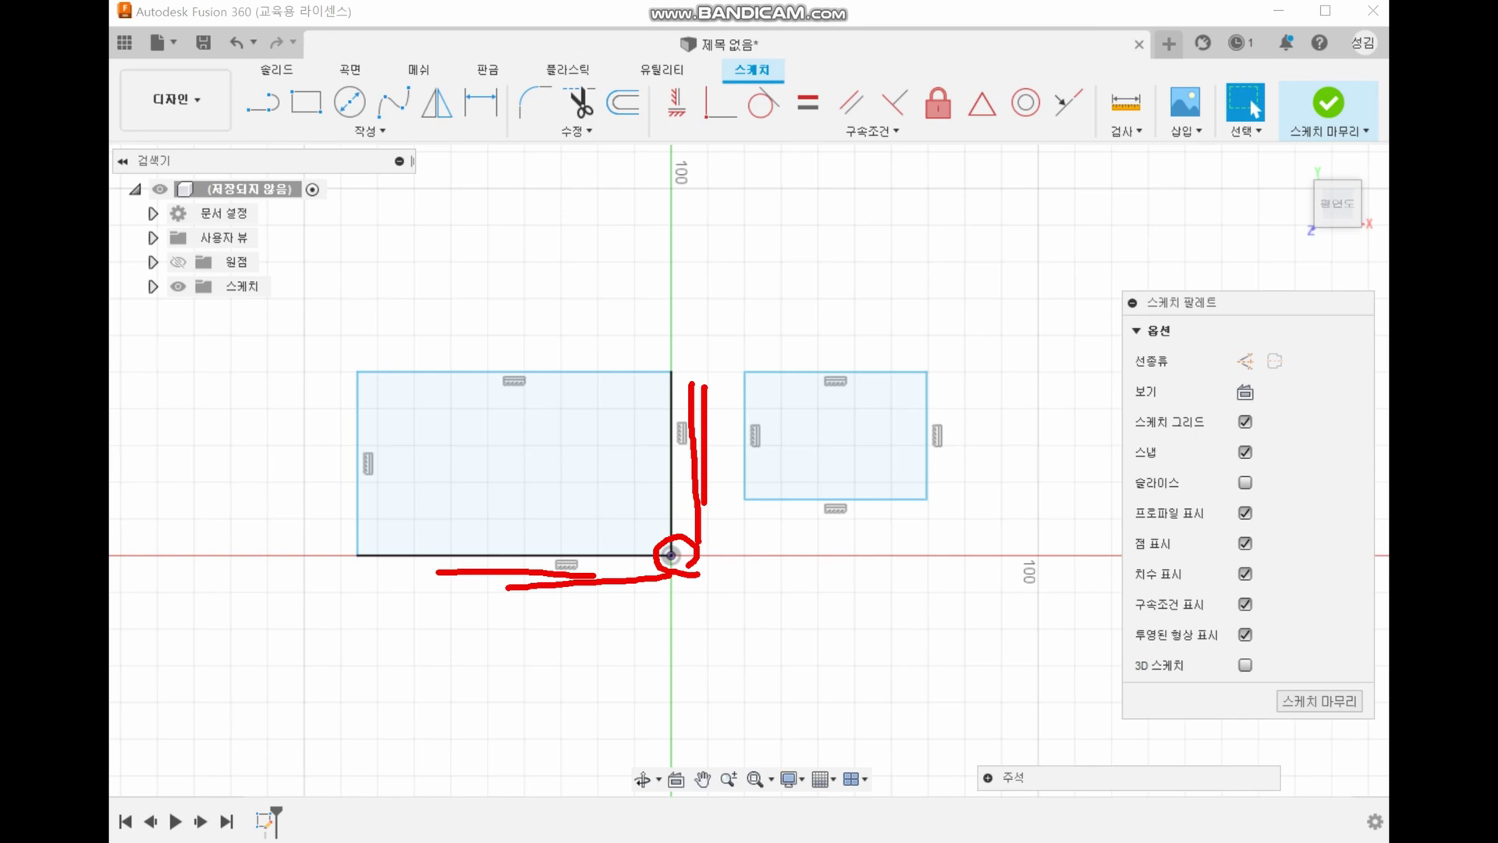
{"action": "key", "text": "Escape"}
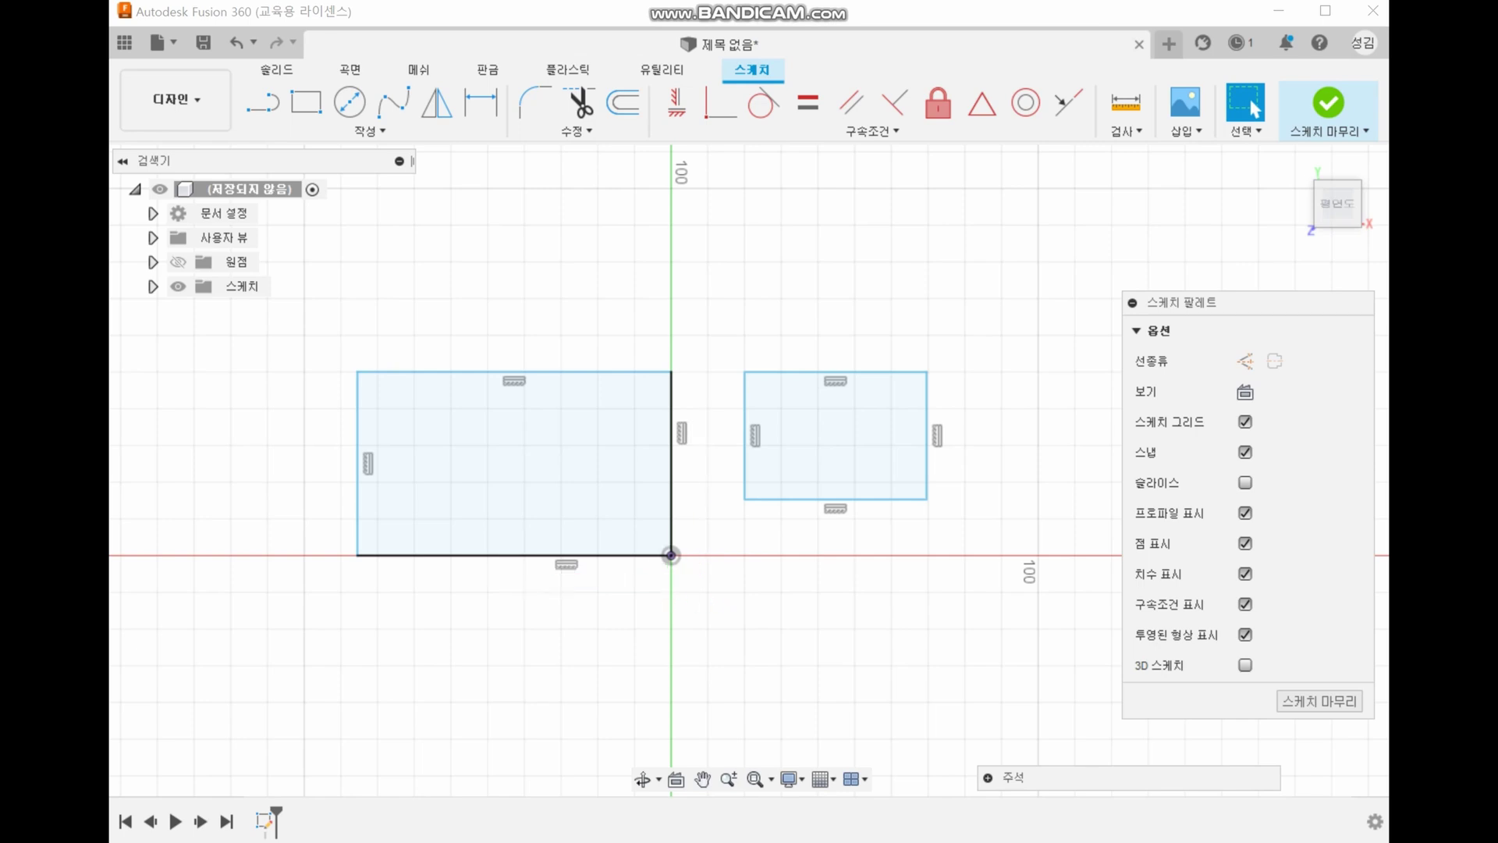
Step: Select the larger rectangle's bottom and right edges and try to move the right edge
{"action": "left_click", "coordinate": [515, 554]}
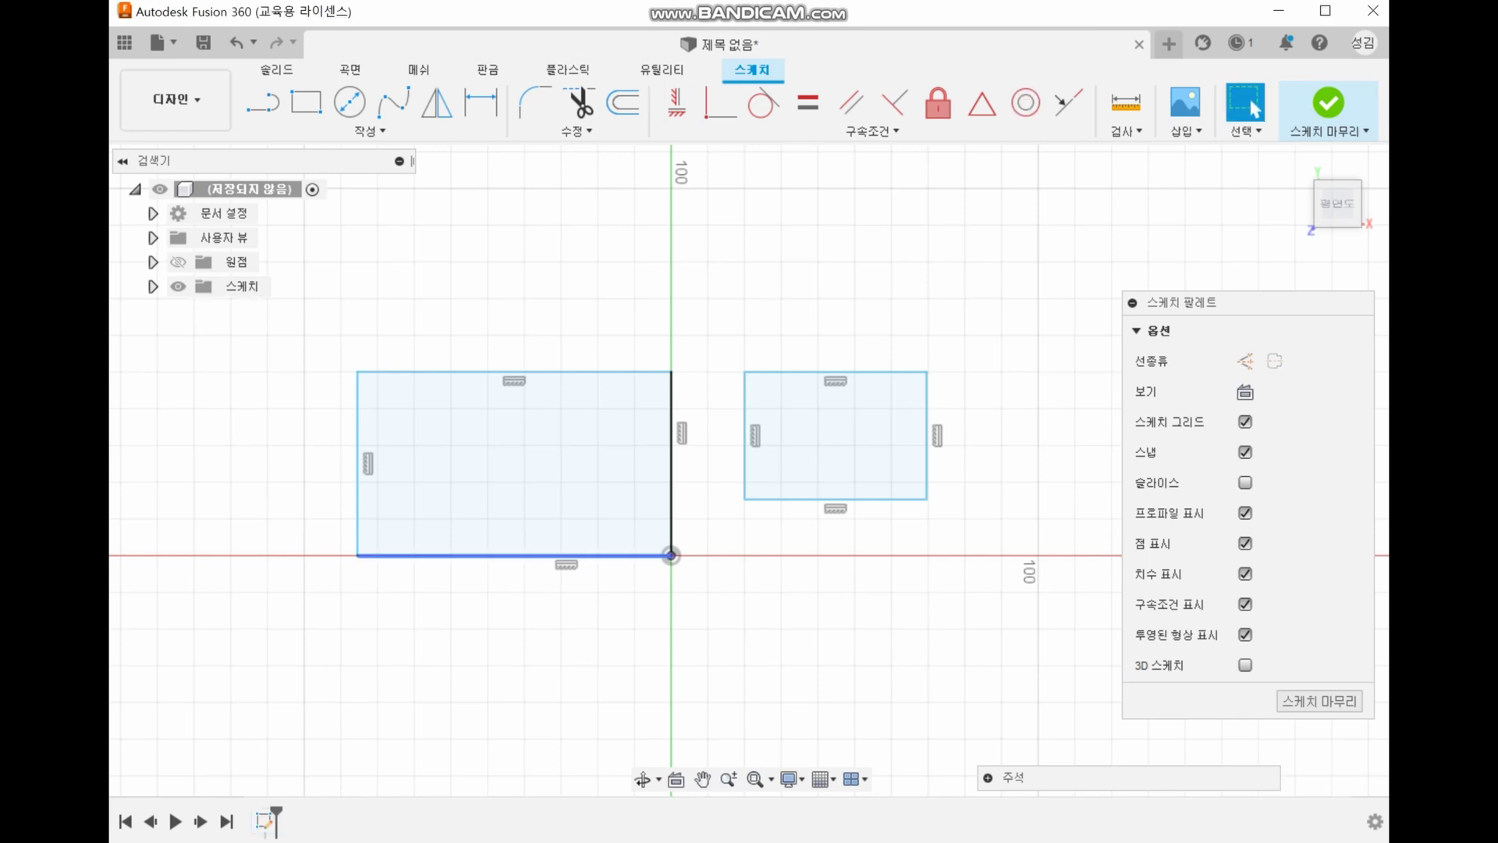
{"action": "left_click", "coordinate": [671, 469]}
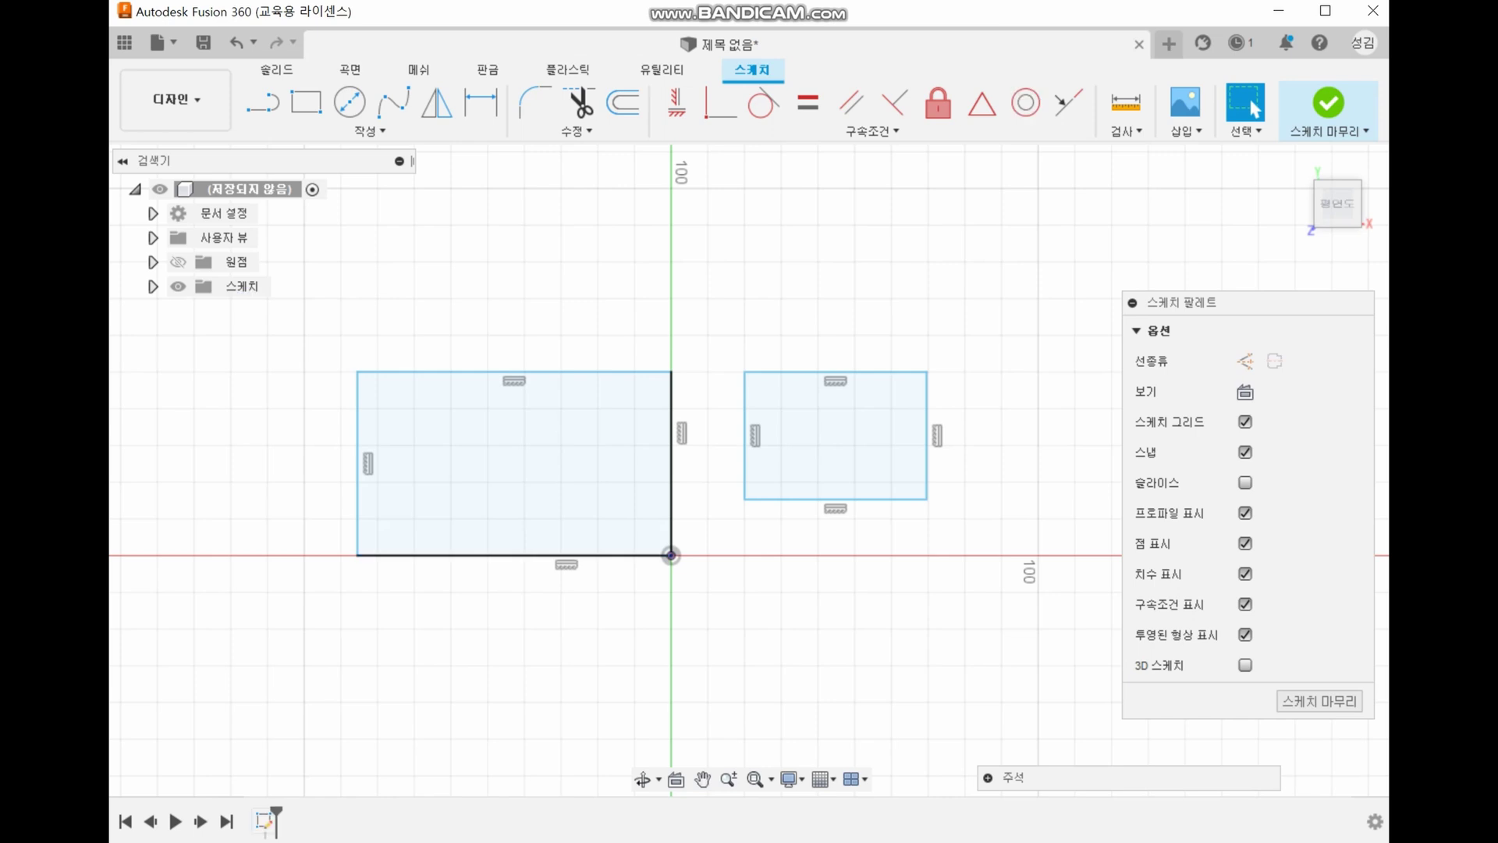
{"action": "left_click_drag", "start_coordinate": [671, 469], "coordinate": [593, 468]}
{"action": "mouse_move", "coordinate": [866, 145]}
{"action": "left_mouse_down"}
{"action": "mouse_move", "coordinate": [857, 122]}
{"action": "mouse_move", "coordinate": [860, 145]}
{"action": "mouse_move", "coordinate": [671, 395]}
{"action": "left_mouse_up"}
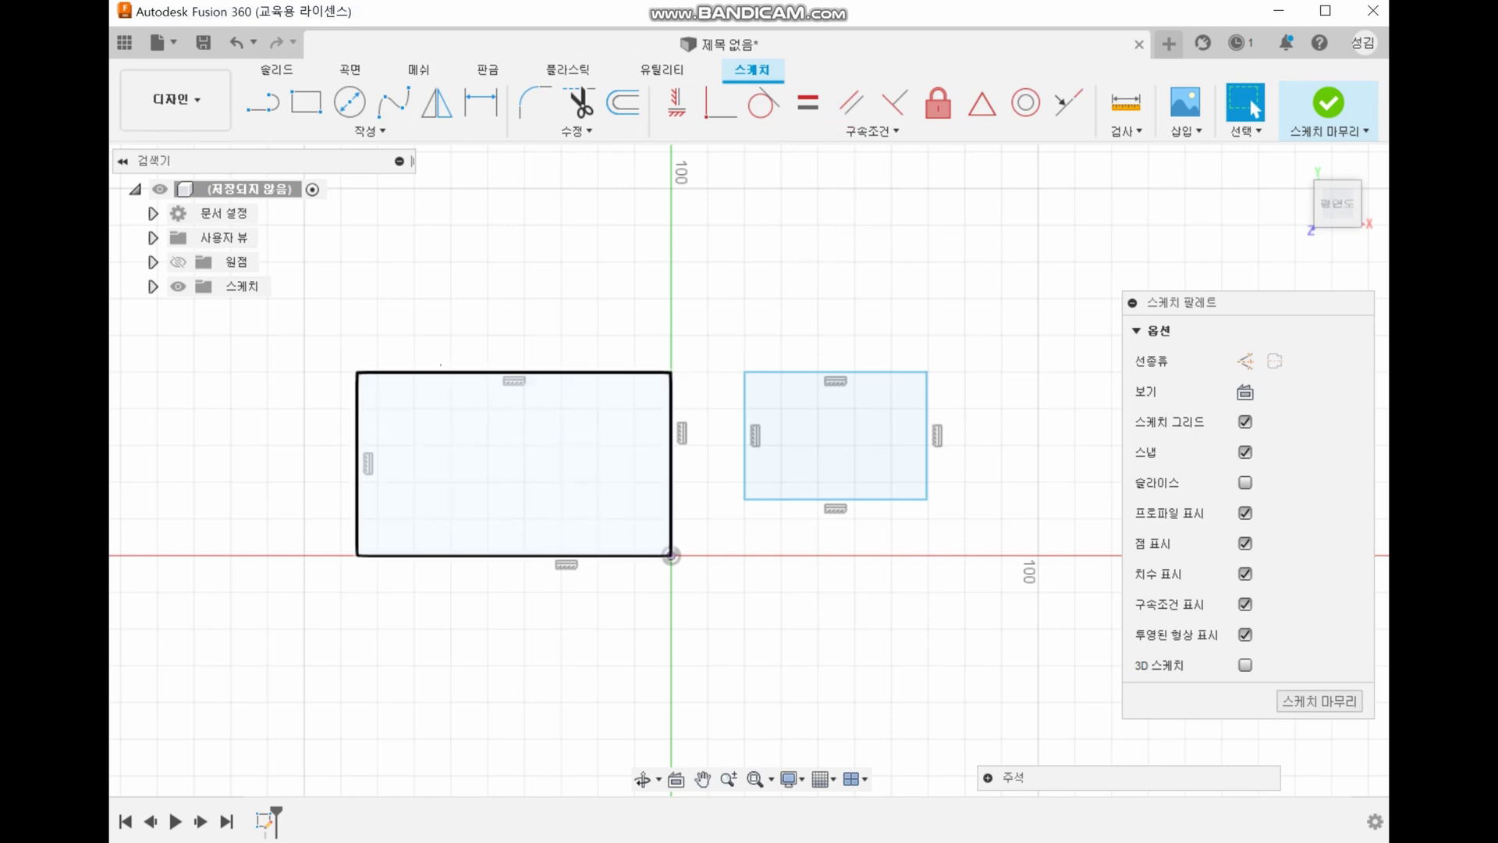
{"action": "left_click_drag", "start_coordinate": [369, 352], "coordinate": [616, 325]}
{"action": "left_click_drag", "start_coordinate": [663, 572], "coordinate": [696, 572]}
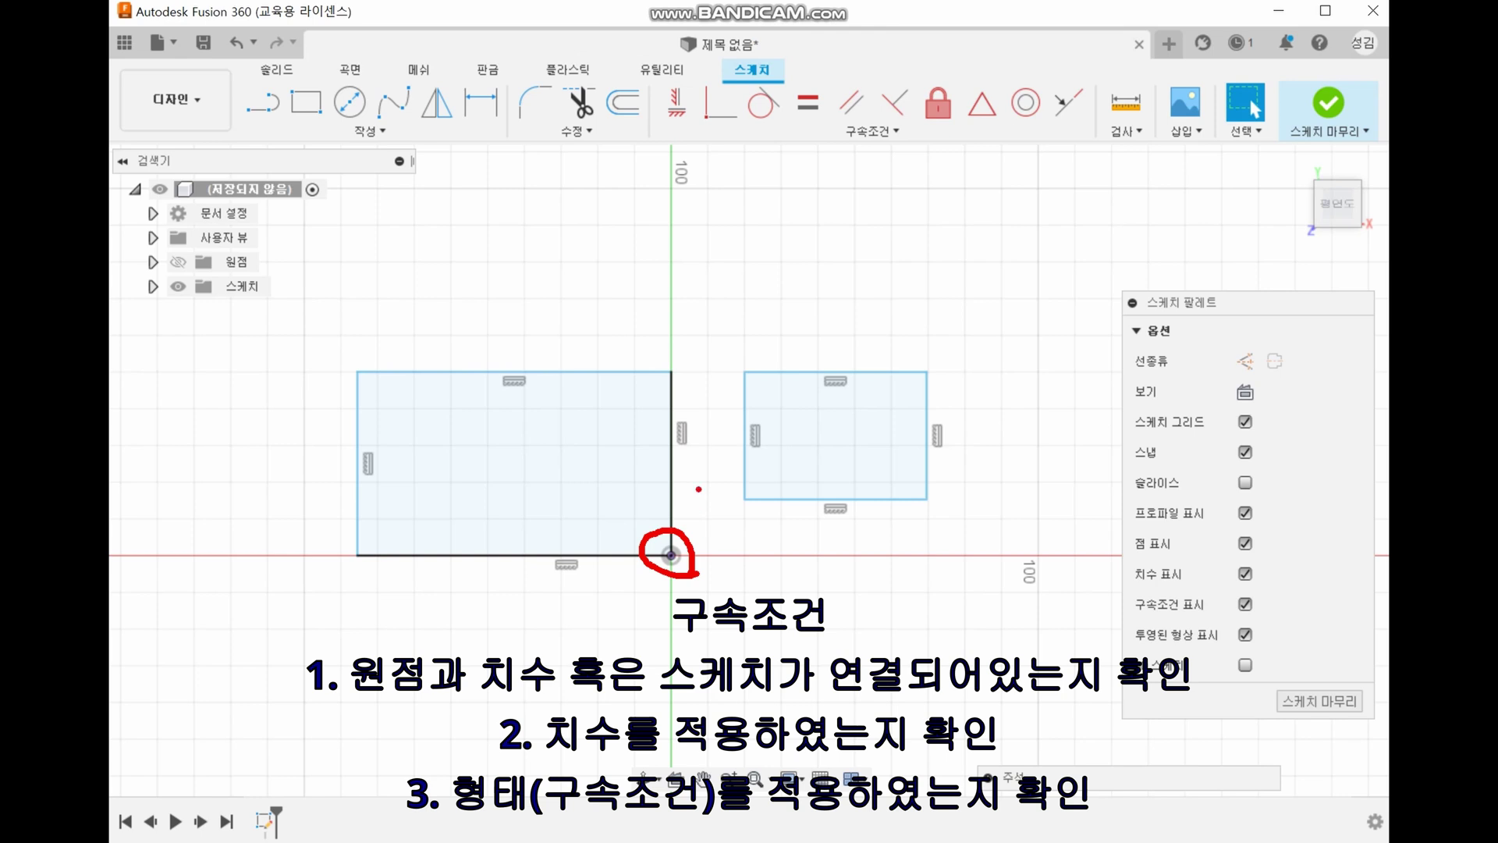
{"action": "mouse_move", "coordinate": [694, 575]}
{"action": "left_mouse_down"}
{"action": "mouse_move", "coordinate": [706, 537]}
{"action": "mouse_move", "coordinate": [697, 572]}
{"action": "left_mouse_up"}
{"action": "mouse_move", "coordinate": [669, 488]}
{"action": "left_mouse_down"}
{"action": "mouse_move", "coordinate": [361, 489]}
{"action": "mouse_move", "coordinate": [359, 512]}
{"action": "left_mouse_up"}
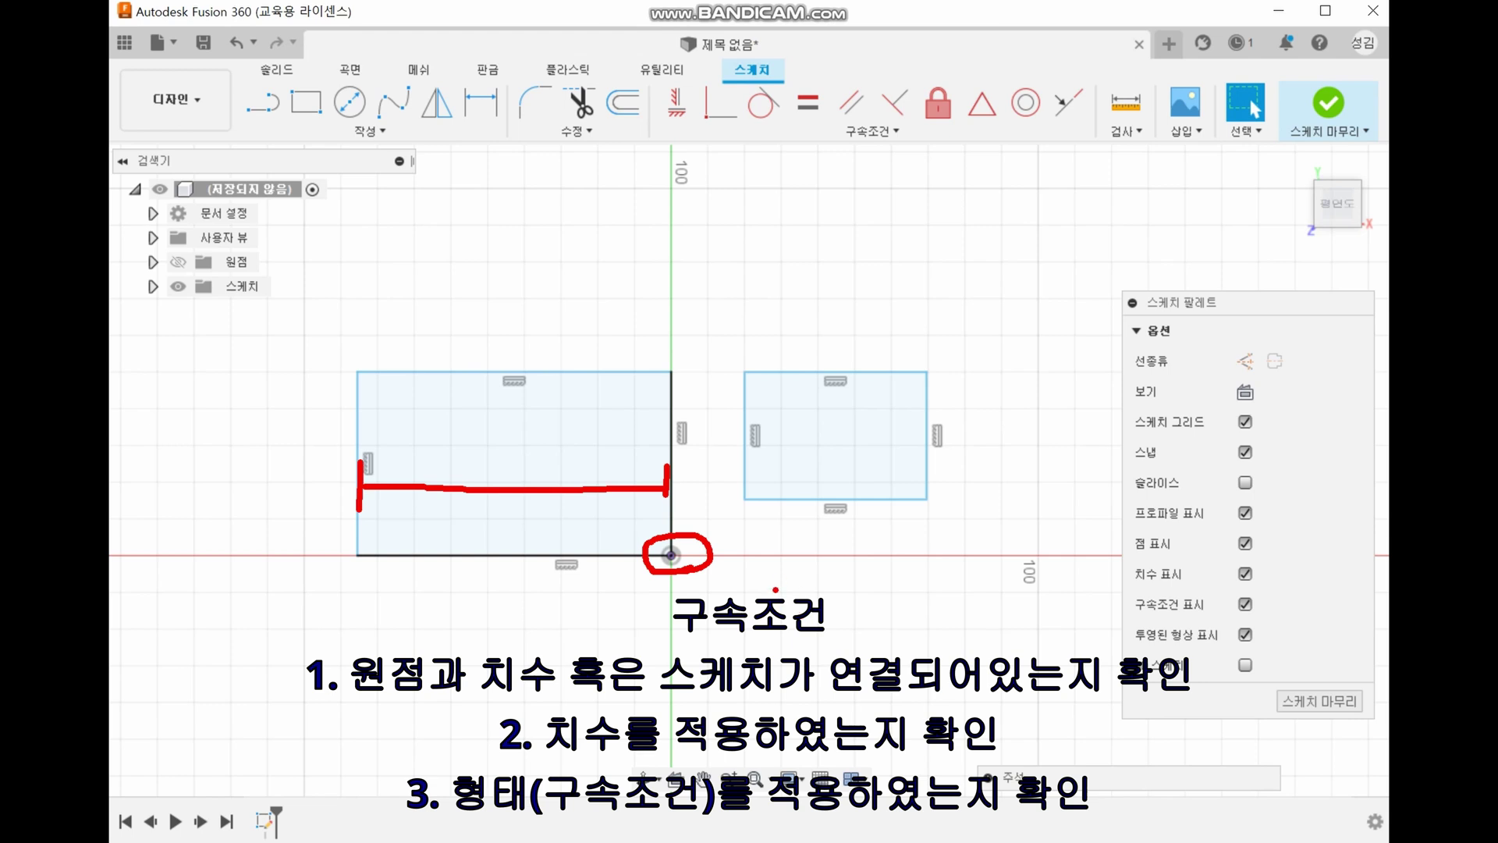
{"action": "key", "text": "Escape"}
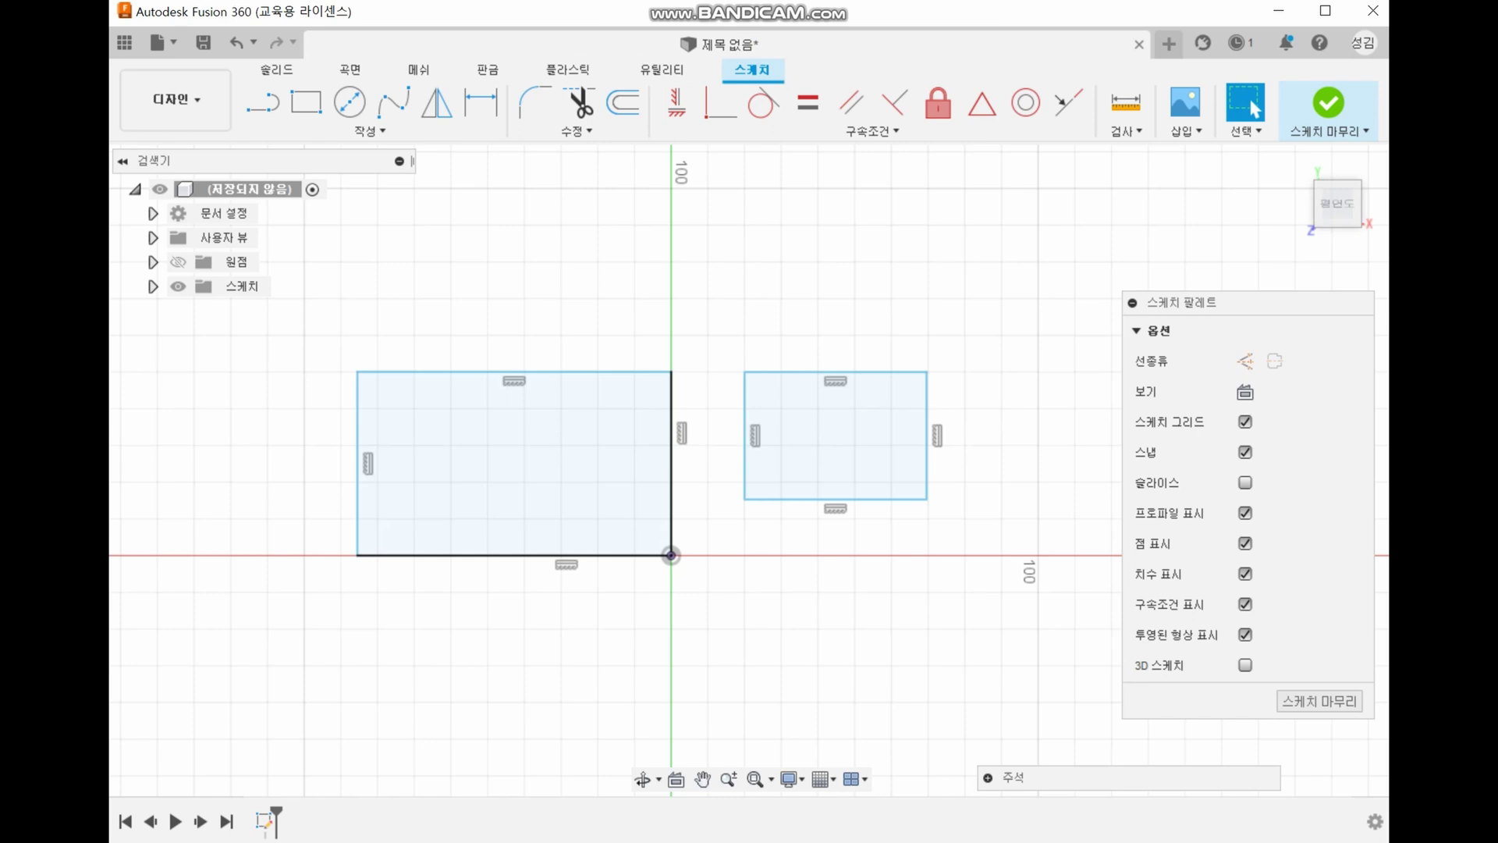
{"action": "mouse_move", "coordinate": [390, 411]}
{"action": "left_mouse_down"}
{"action": "mouse_move", "coordinate": [353, 382]}
{"action": "mouse_move", "coordinate": [398, 384]}
{"action": "mouse_move", "coordinate": [395, 402]}
{"action": "left_mouse_up"}
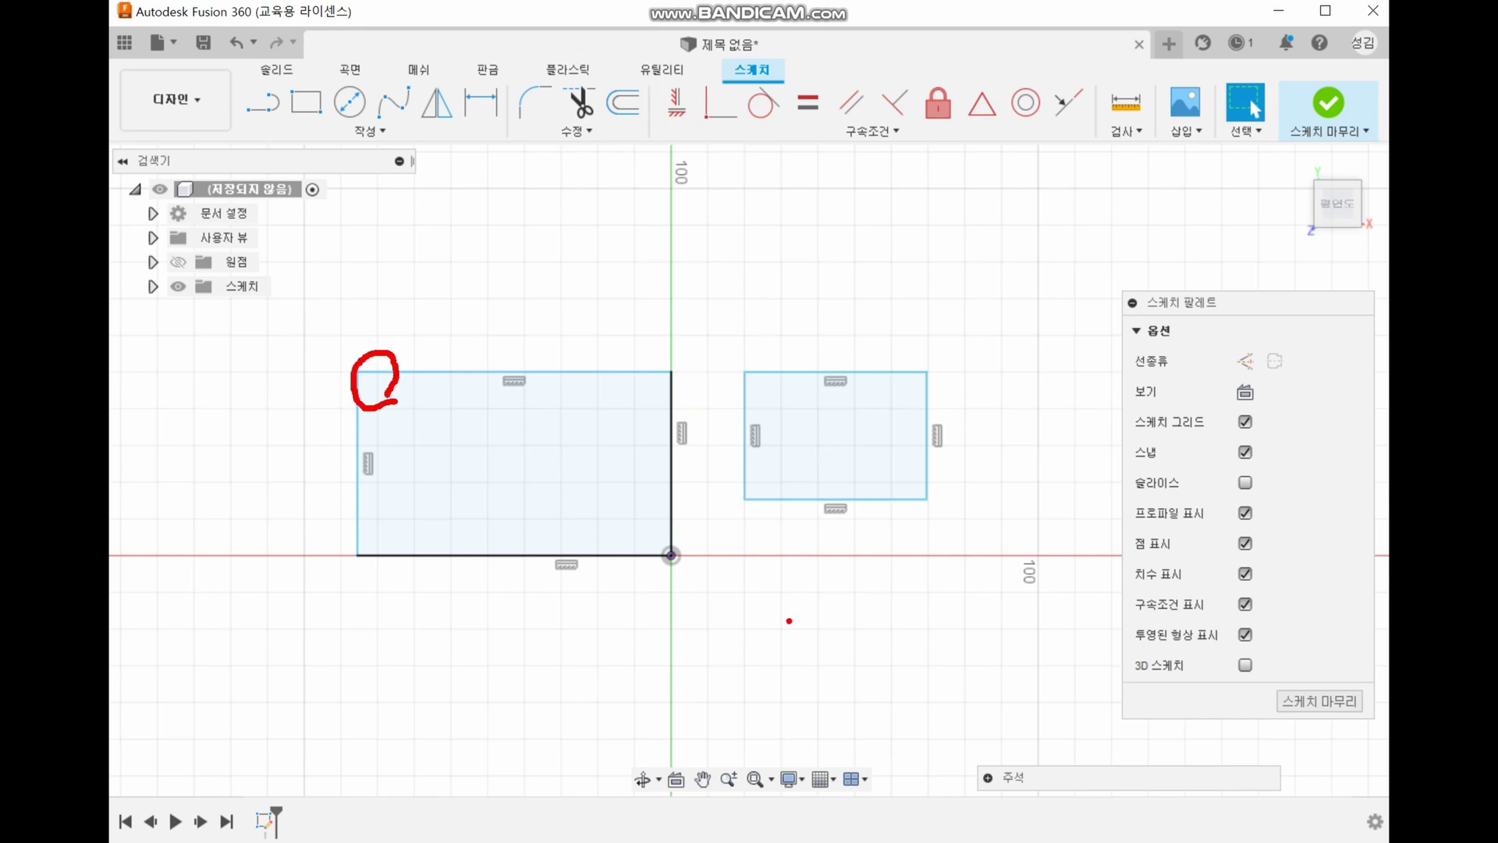
{"action": "key", "text": "Escape"}
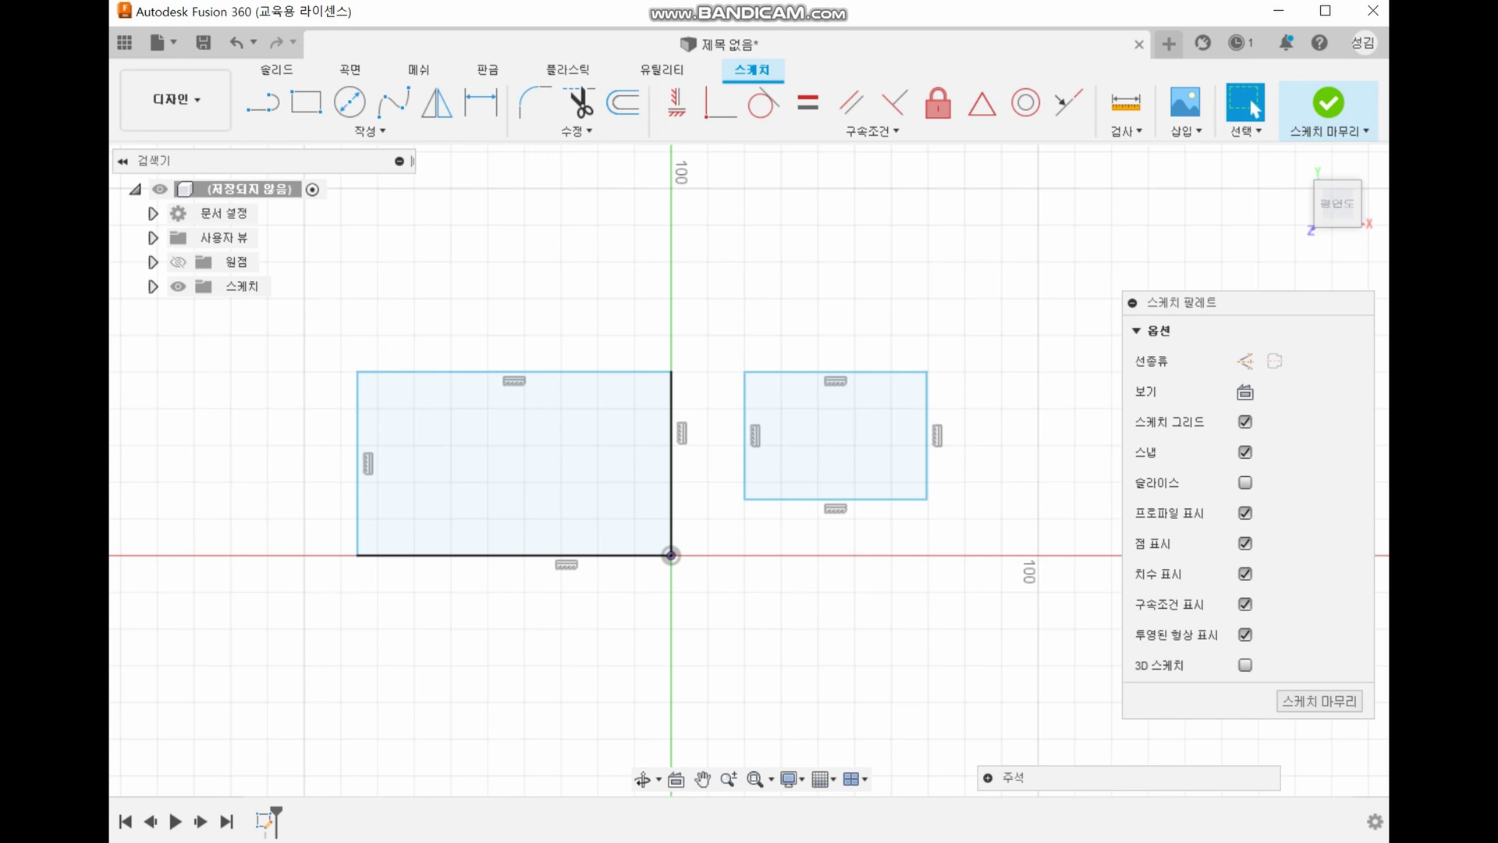
{"action": "left_click_drag", "start_coordinate": [537, 385], "coordinate": [533, 369]}
{"action": "left_click_drag", "start_coordinate": [689, 566], "coordinate": [684, 546]}
{"action": "mouse_move", "coordinate": [678, 538]}
{"action": "left_mouse_down"}
{"action": "mouse_move", "coordinate": [669, 379]}
{"action": "mouse_move", "coordinate": [637, 376]}
{"action": "mouse_move", "coordinate": [690, 373]}
{"action": "left_mouse_up"}
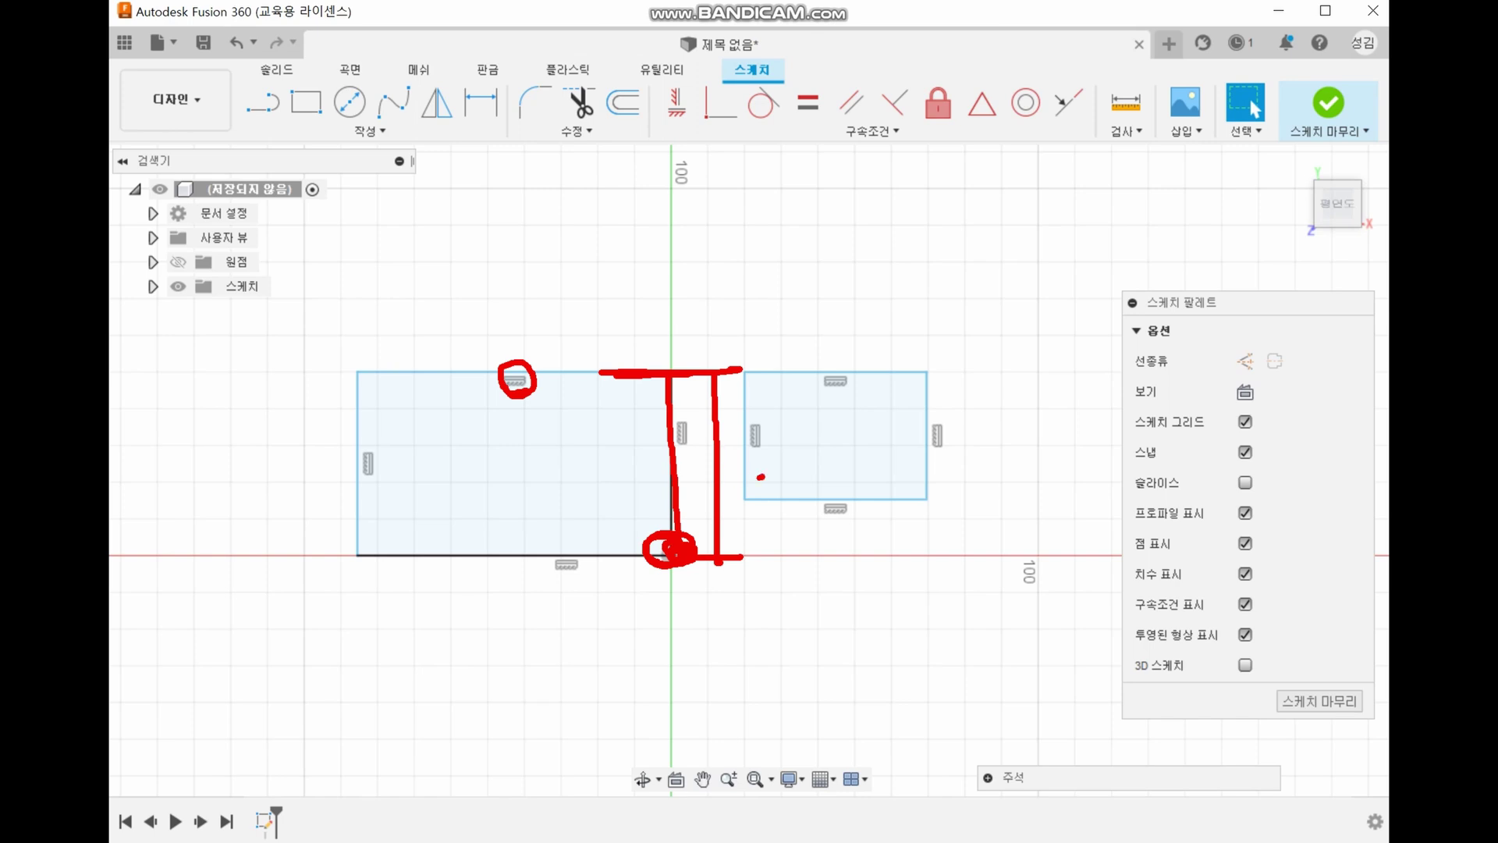
{"action": "mouse_move", "coordinate": [761, 476]}
{"action": "left_mouse_down"}
{"action": "mouse_move", "coordinate": [751, 443]}
{"action": "mouse_move", "coordinate": [758, 482]}
{"action": "left_mouse_up"}
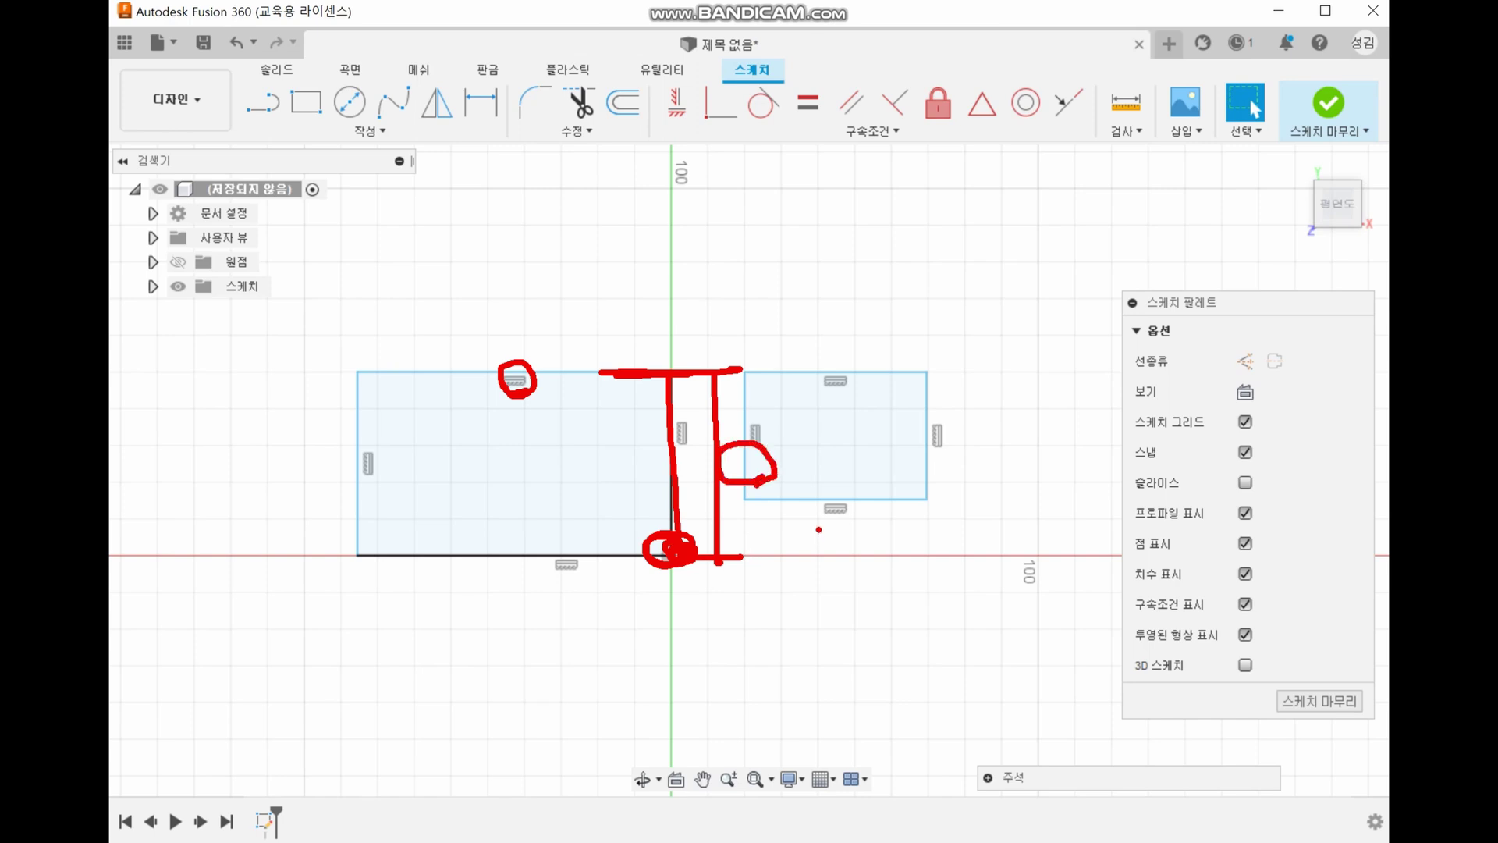
{"action": "key", "text": "Escape"}
{"action": "key", "text": "ctrl+2"}
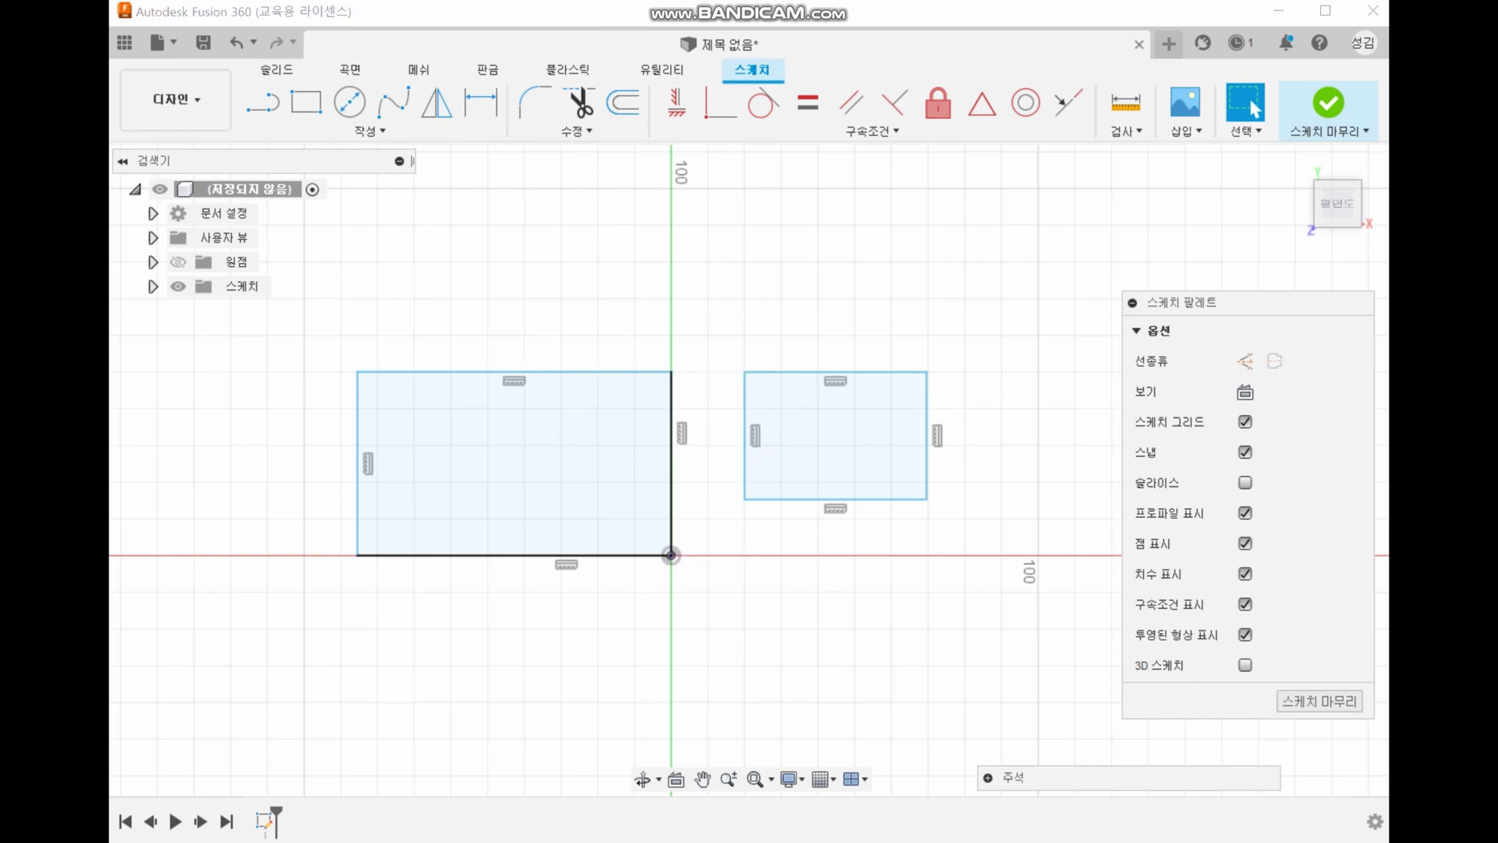
{"action": "mouse_move", "coordinate": [508, 125]}
{"action": "left_mouse_down"}
{"action": "mouse_move", "coordinate": [462, 117]}
{"action": "mouse_move", "coordinate": [512, 88]}
{"action": "mouse_move", "coordinate": [508, 124]}
{"action": "left_mouse_up"}
{"action": "mouse_move", "coordinate": [510, 250]}
{"action": "left_mouse_down"}
{"action": "mouse_move", "coordinate": [501, 139]}
{"action": "mouse_move", "coordinate": [519, 156]}
{"action": "left_mouse_up"}
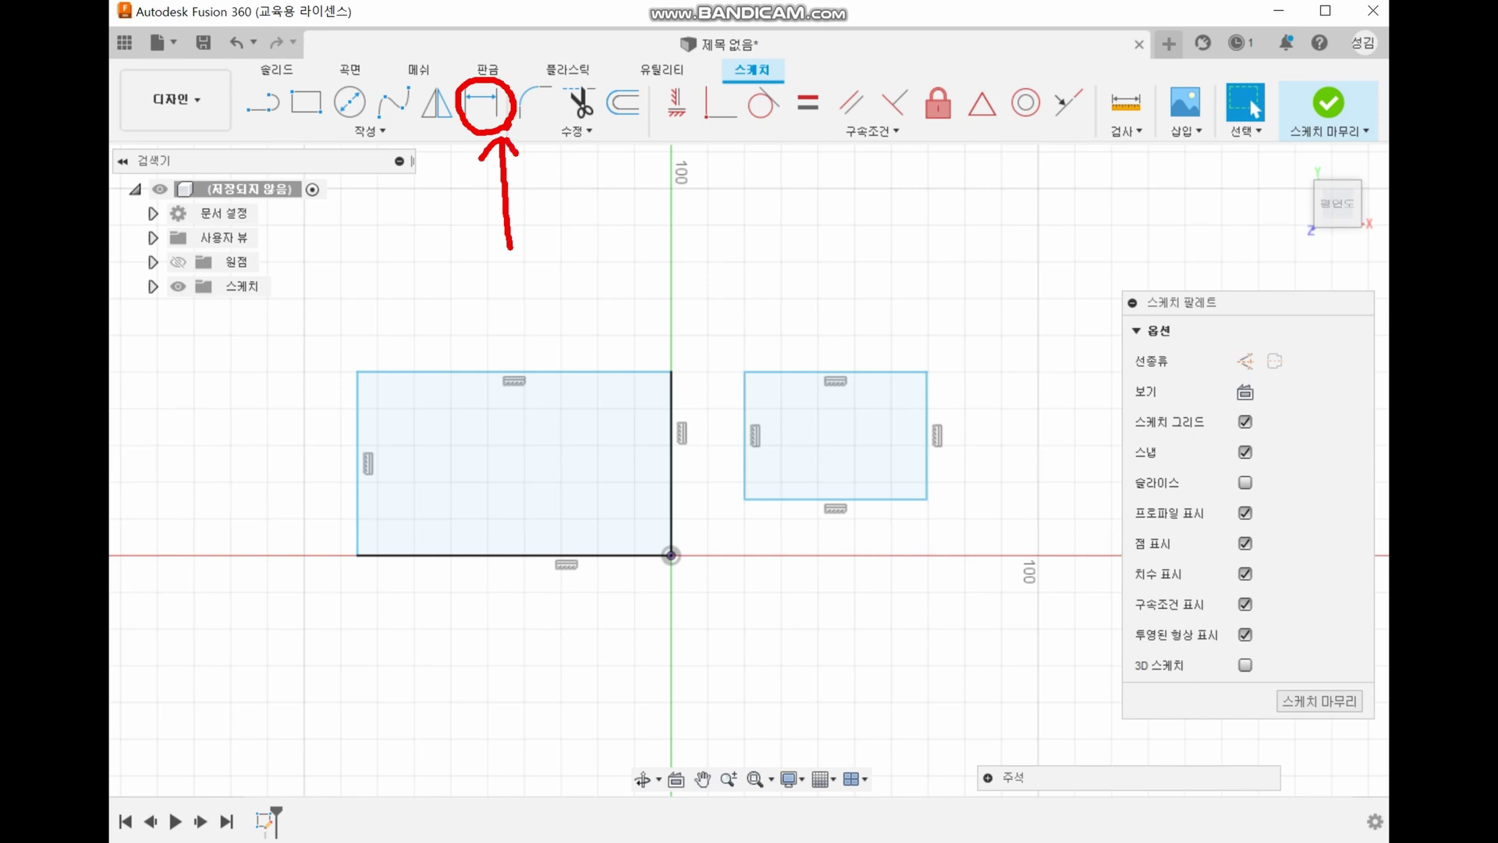
{"action": "key", "text": "Escape"}
Step: Dimension the vertical distance from the origin to the larger rectangle's top edge as 50 mm
{"action": "key", "text": "d"}
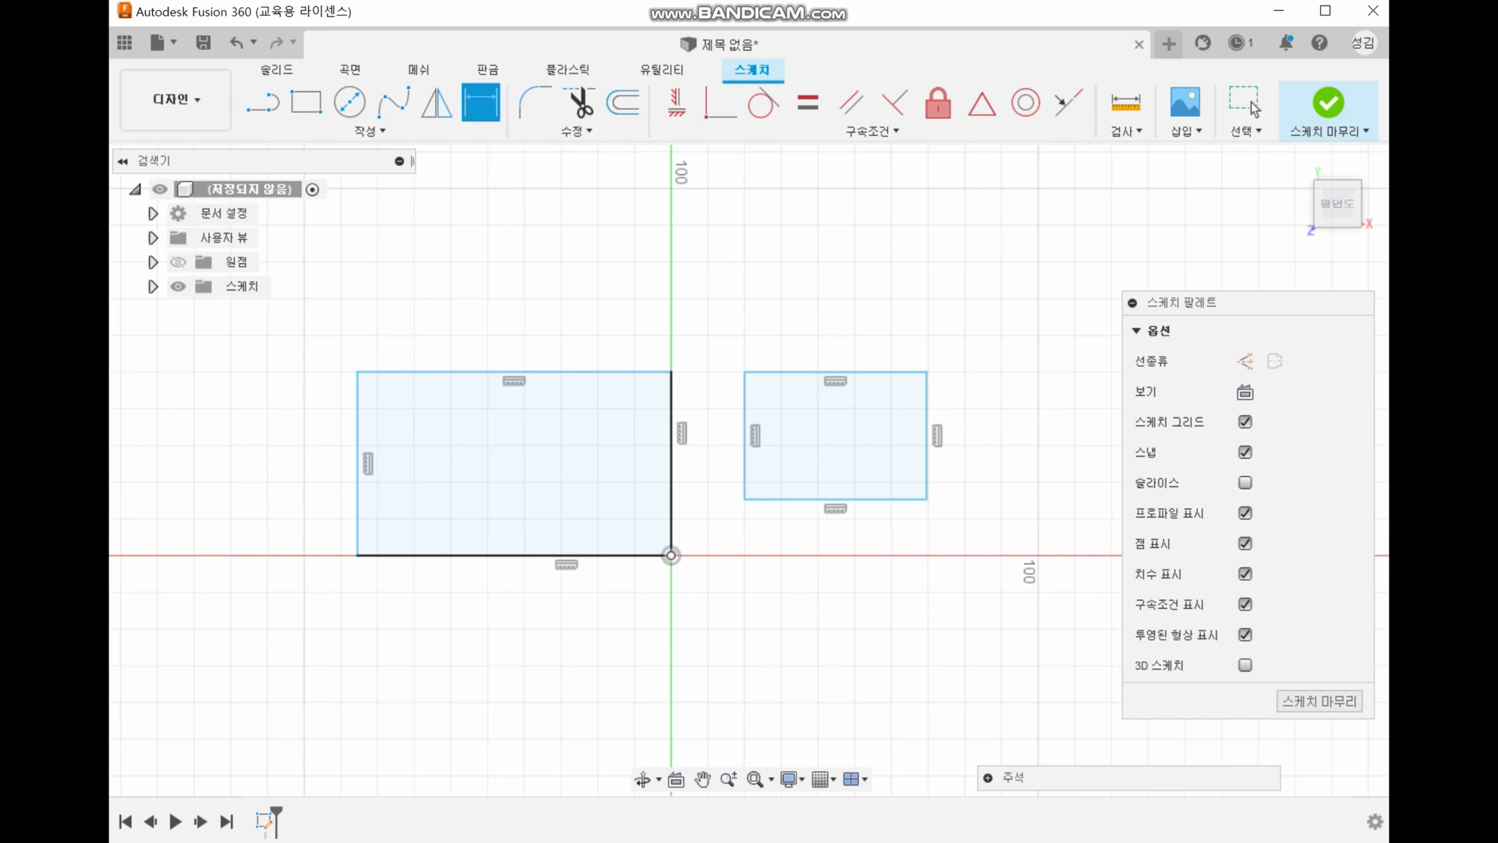
{"action": "left_click_drag", "start_coordinate": [681, 578], "coordinate": [711, 560]}
{"action": "key", "text": "Escape"}
{"action": "left_click", "coordinate": [671, 555]}
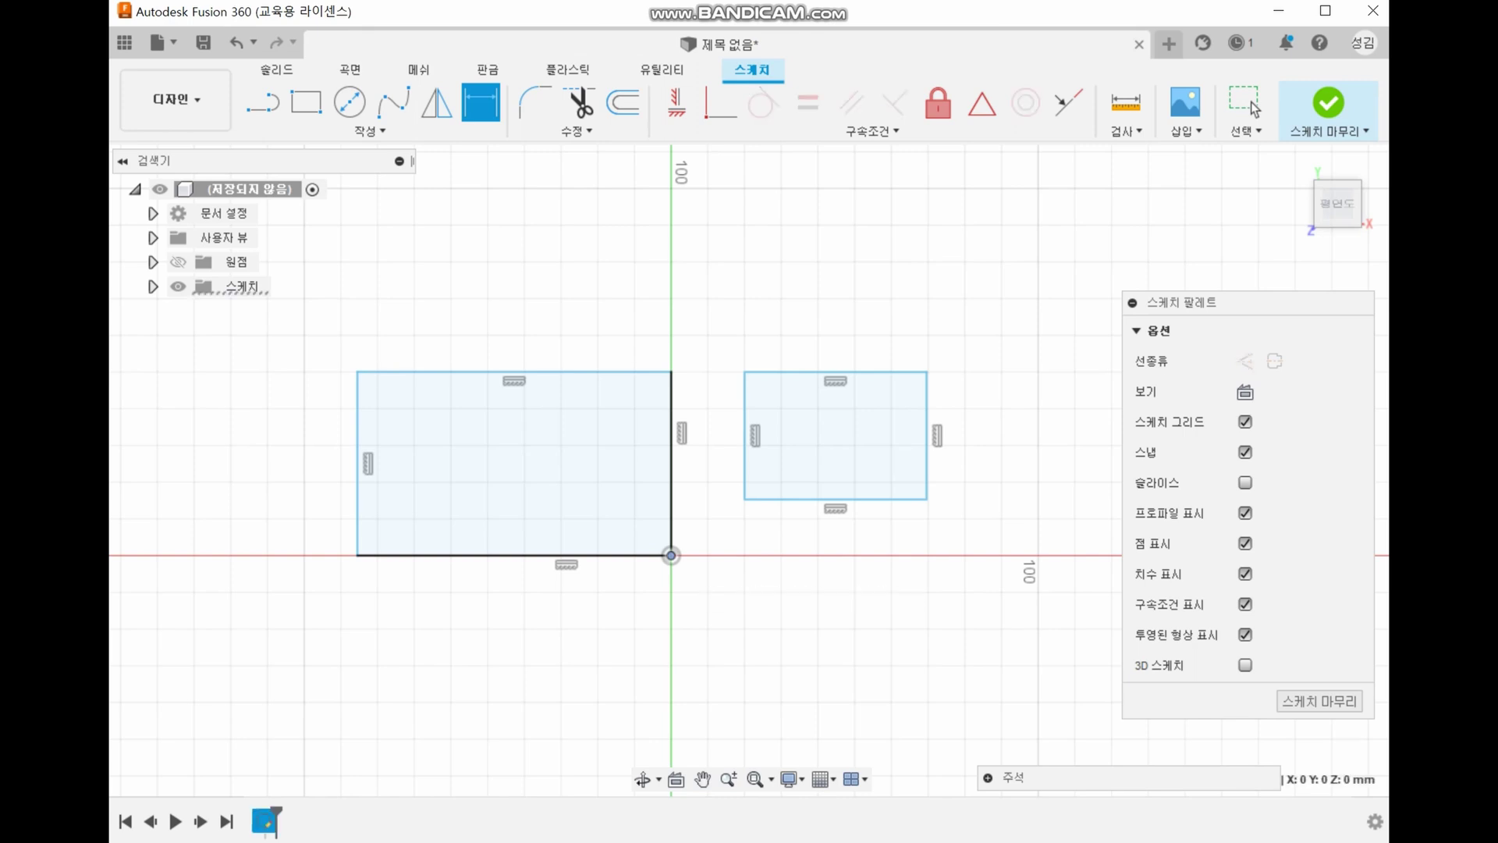
{"action": "left_click", "coordinate": [611, 372]}
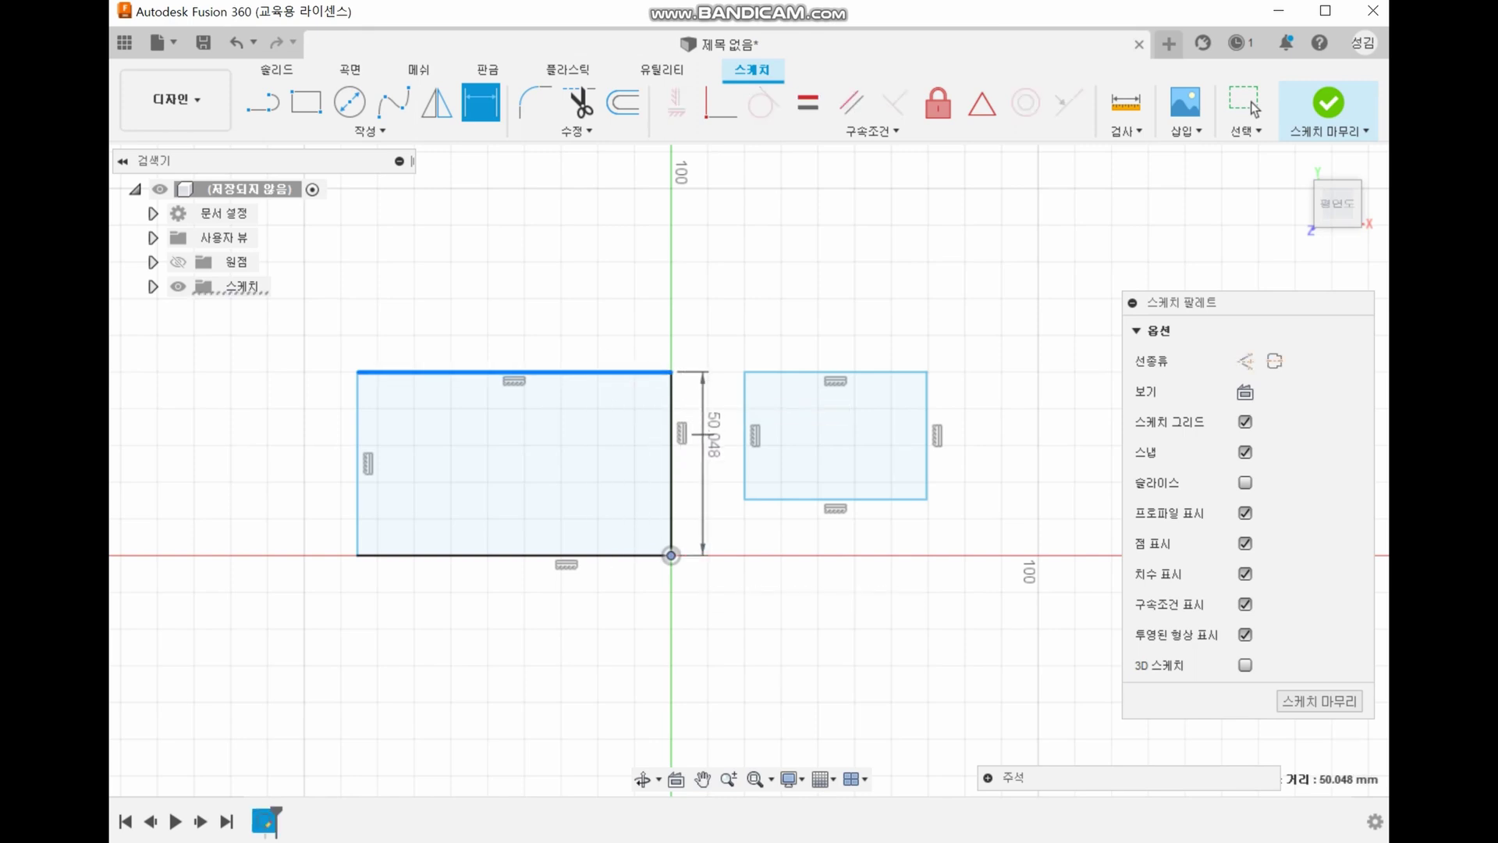
{"action": "left_click", "coordinate": [711, 463]}
{"action": "mouse_move", "coordinate": [736, 492]}
{"action": "left_mouse_down"}
{"action": "mouse_move", "coordinate": [707, 496]}
{"action": "mouse_move", "coordinate": [735, 491]}
{"action": "left_mouse_up"}
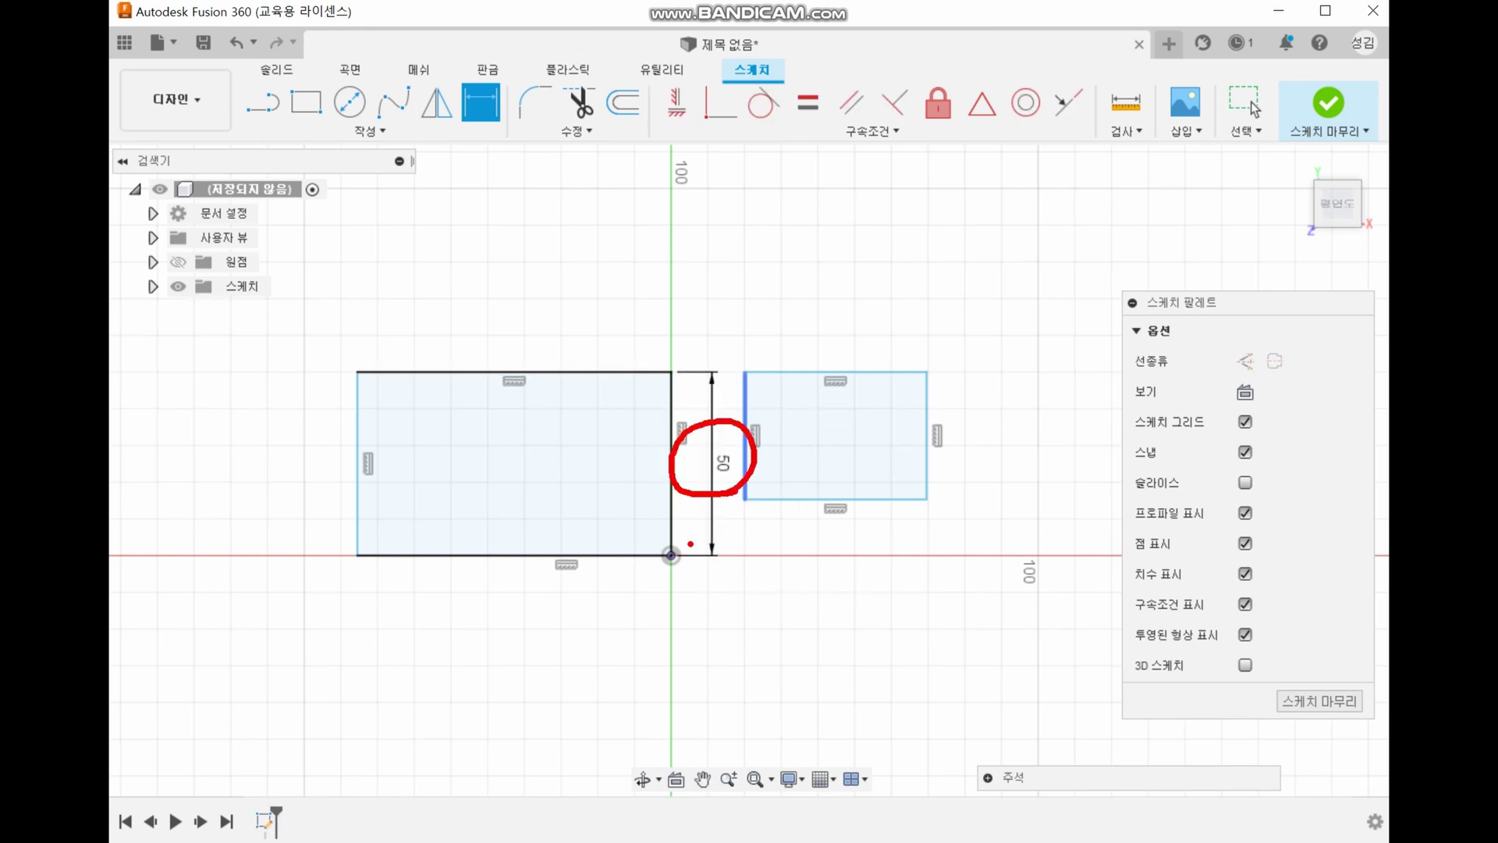
{"action": "key", "text": "Escape"}
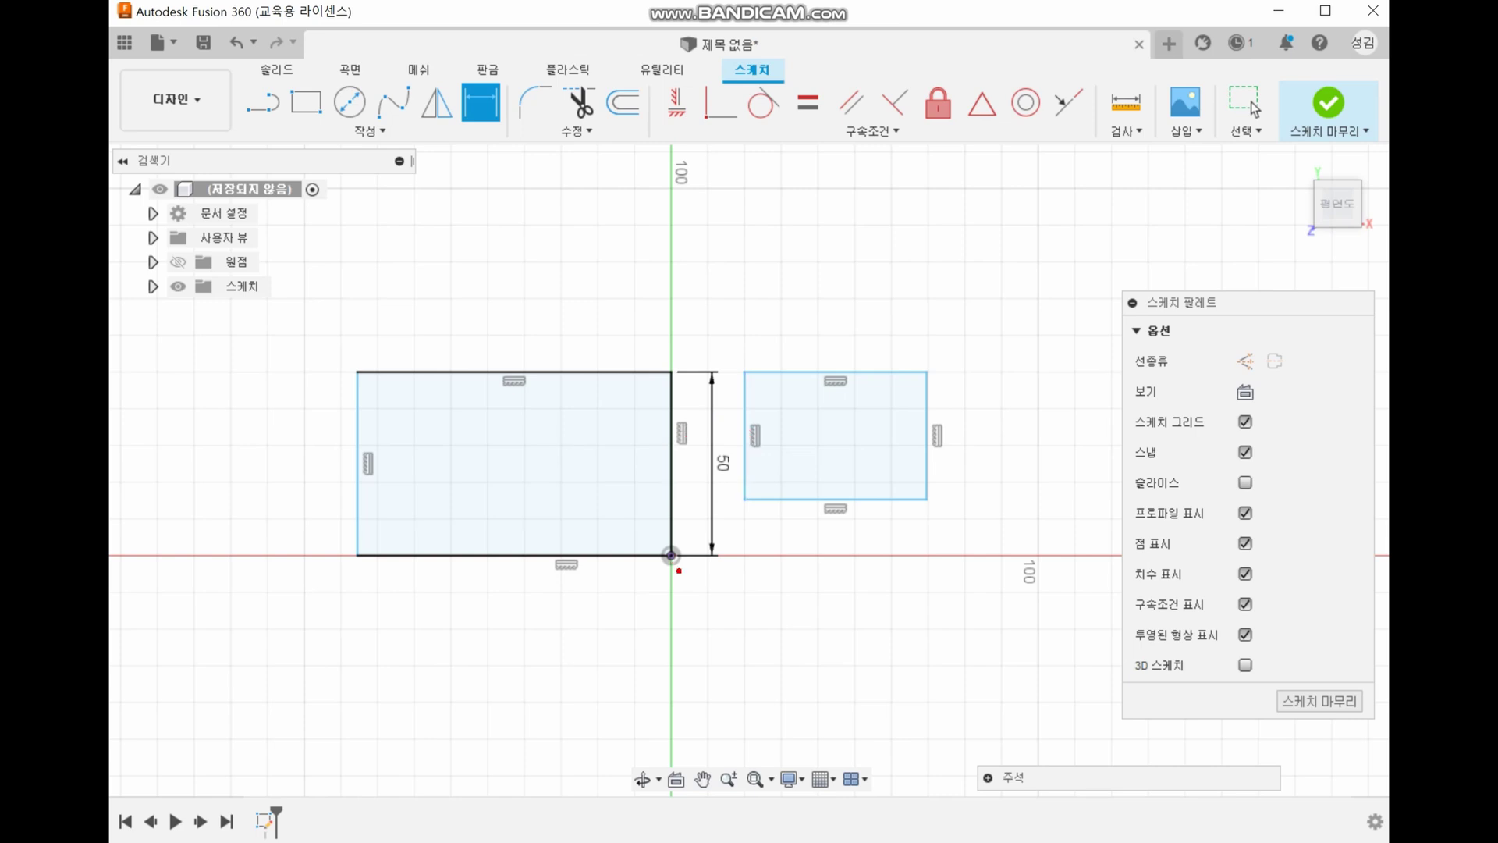
{"action": "mouse_move", "coordinate": [699, 583]}
{"action": "left_mouse_down"}
{"action": "mouse_move", "coordinate": [662, 540]}
{"action": "mouse_move", "coordinate": [701, 582]}
{"action": "left_mouse_up"}
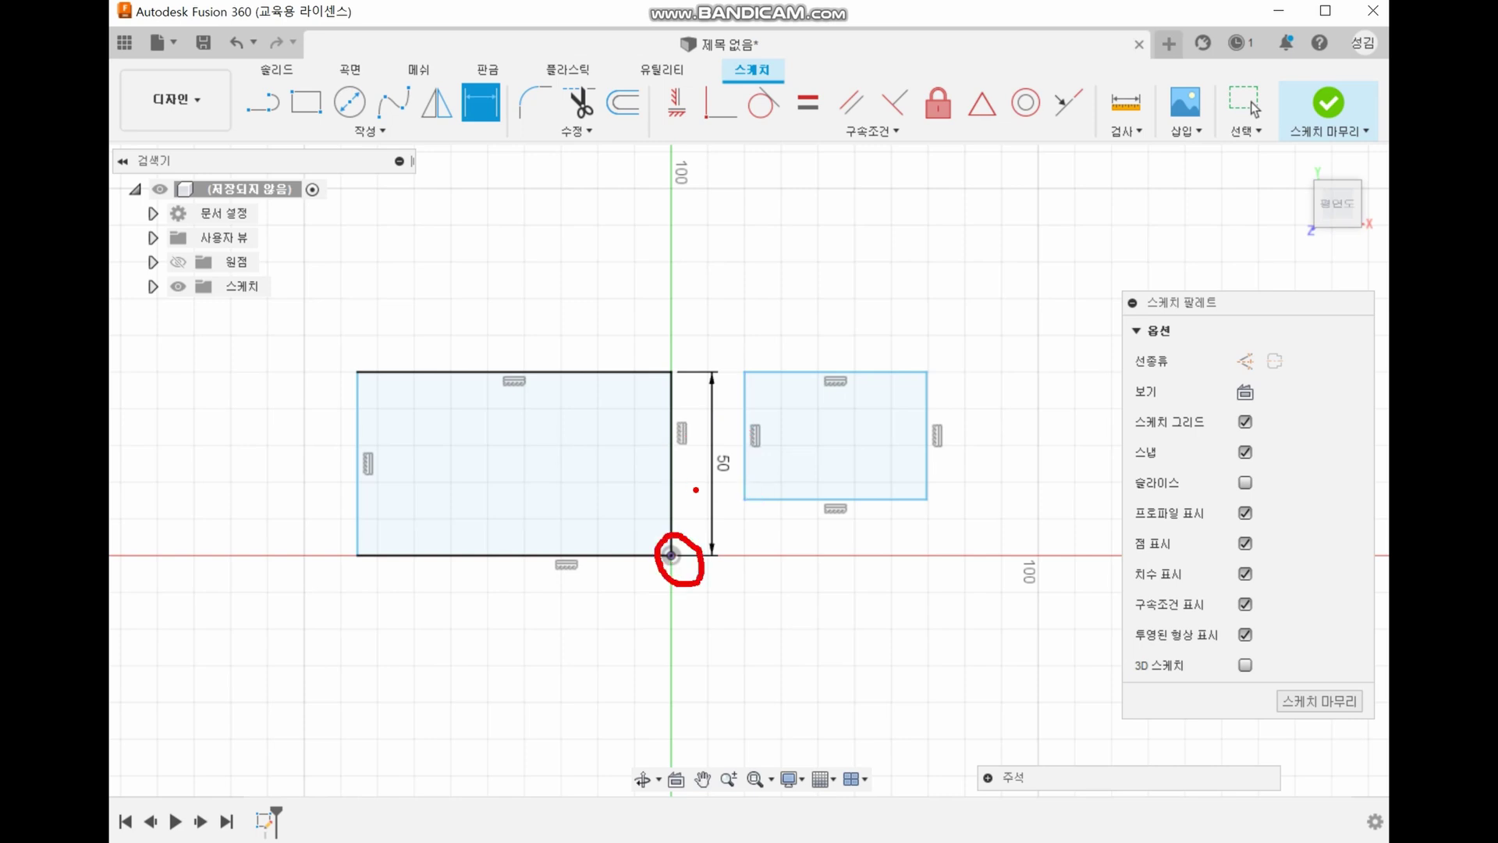
{"action": "mouse_move", "coordinate": [695, 489]}
{"action": "left_mouse_down"}
{"action": "mouse_move", "coordinate": [731, 485]}
{"action": "mouse_move", "coordinate": [757, 504]}
{"action": "left_mouse_up"}
{"action": "left_click_drag", "start_coordinate": [363, 349], "coordinate": [642, 350]}
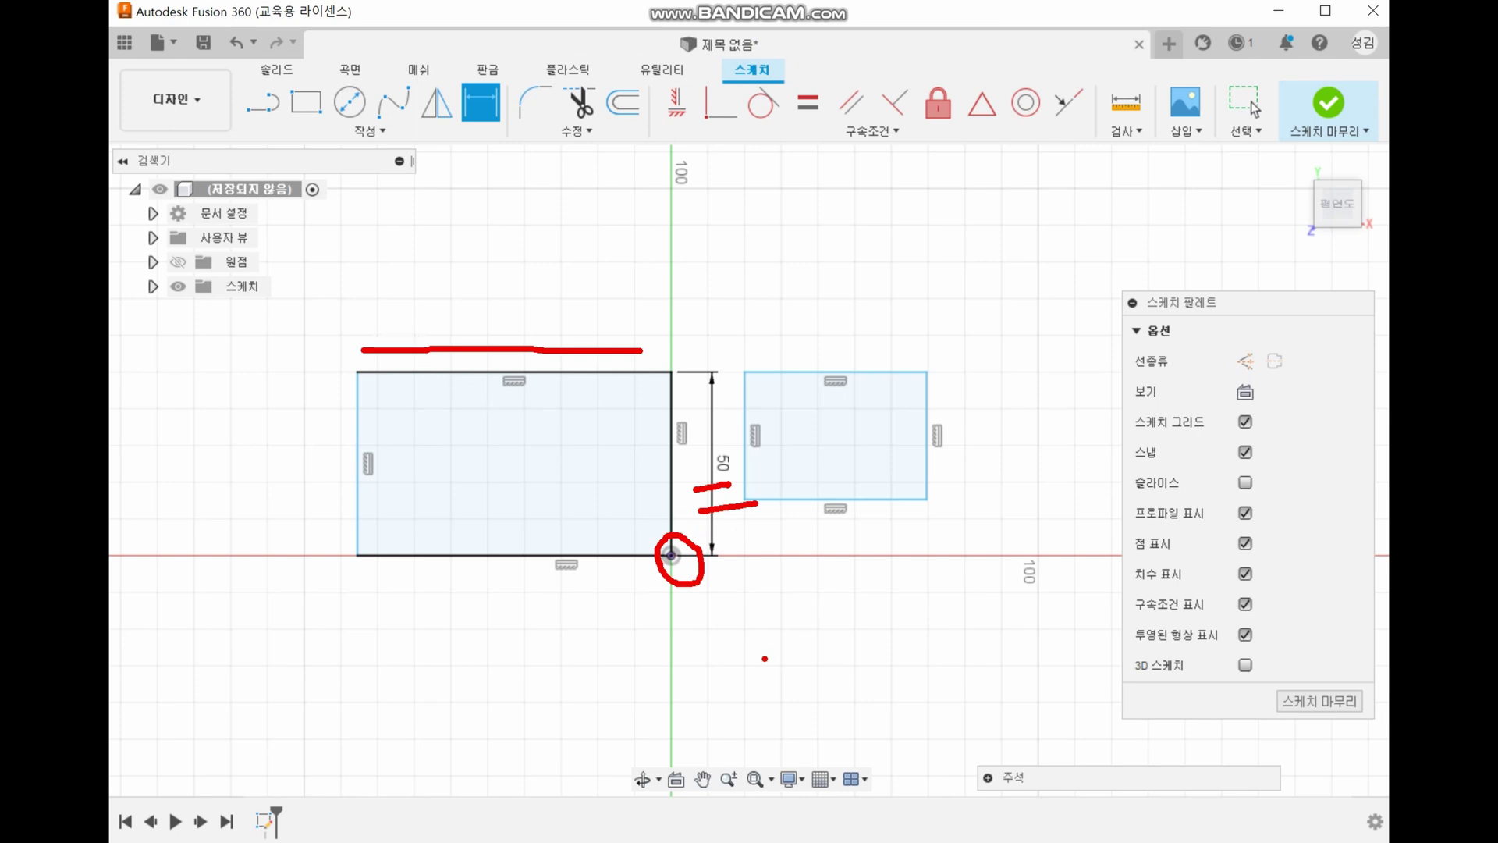
{"action": "key", "text": "Escape"}
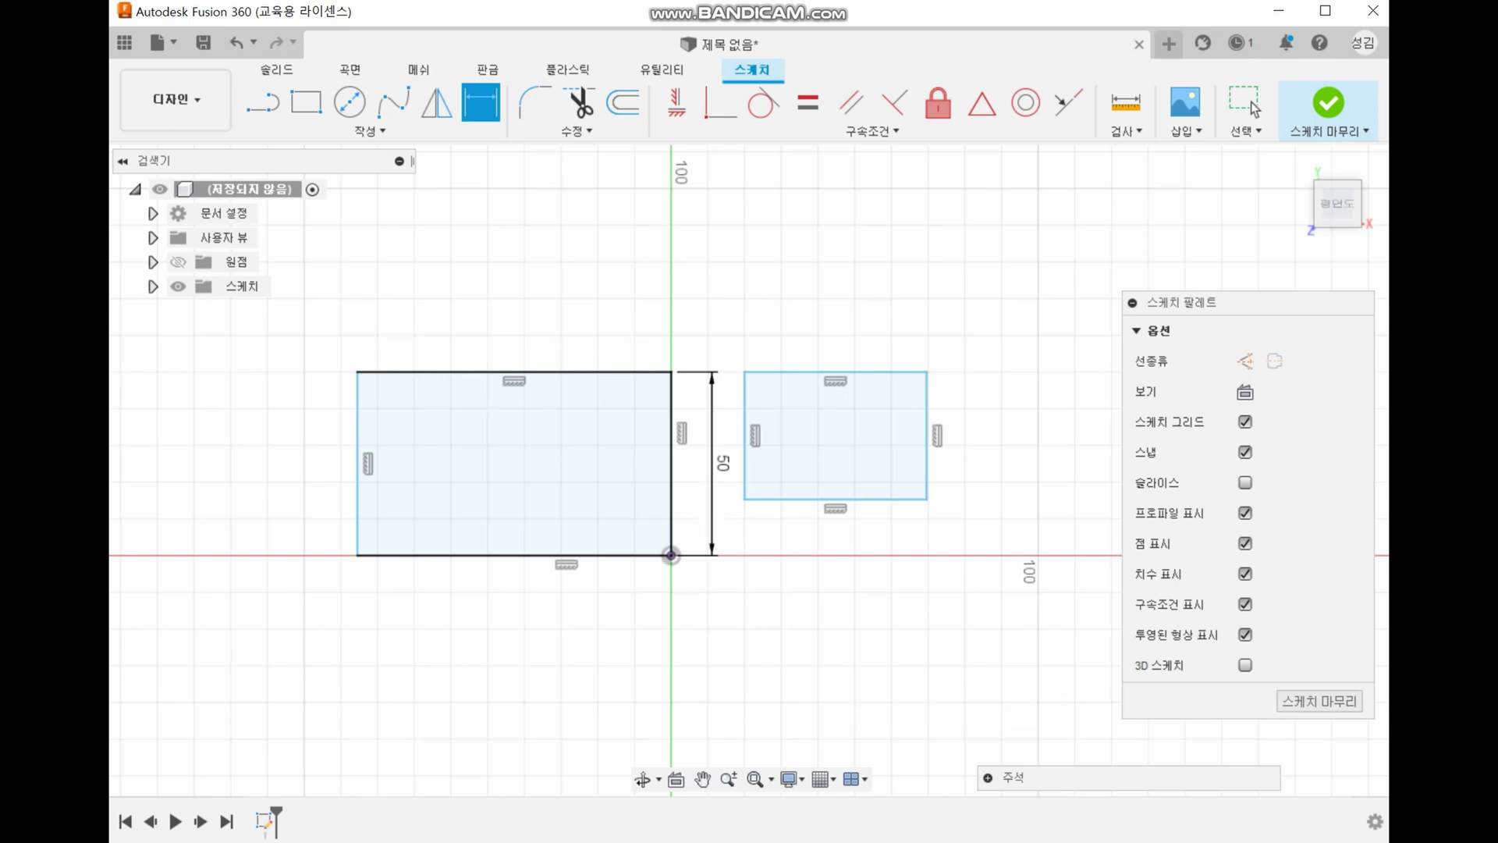
Step: Dimension the horizontal distance from the origin to the larger rectangle's left edge as 80 mm
{"action": "left_click_drag", "start_coordinate": [337, 371], "coordinate": [337, 562]}
{"action": "left_click", "coordinate": [507, 556]}
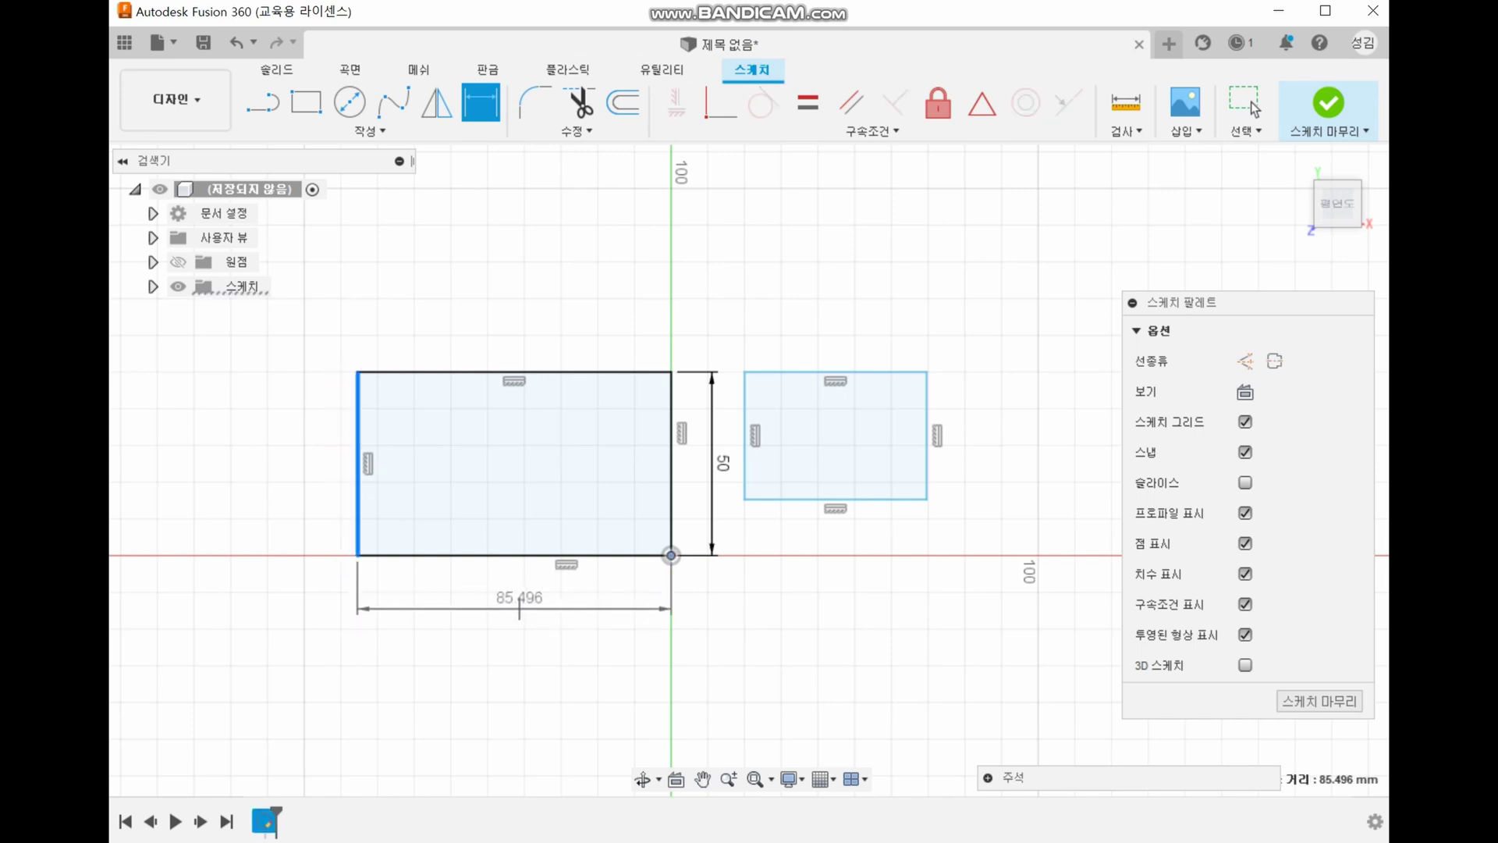
{"action": "left_click", "coordinate": [546, 611]}
{"action": "type", "text": "80"}
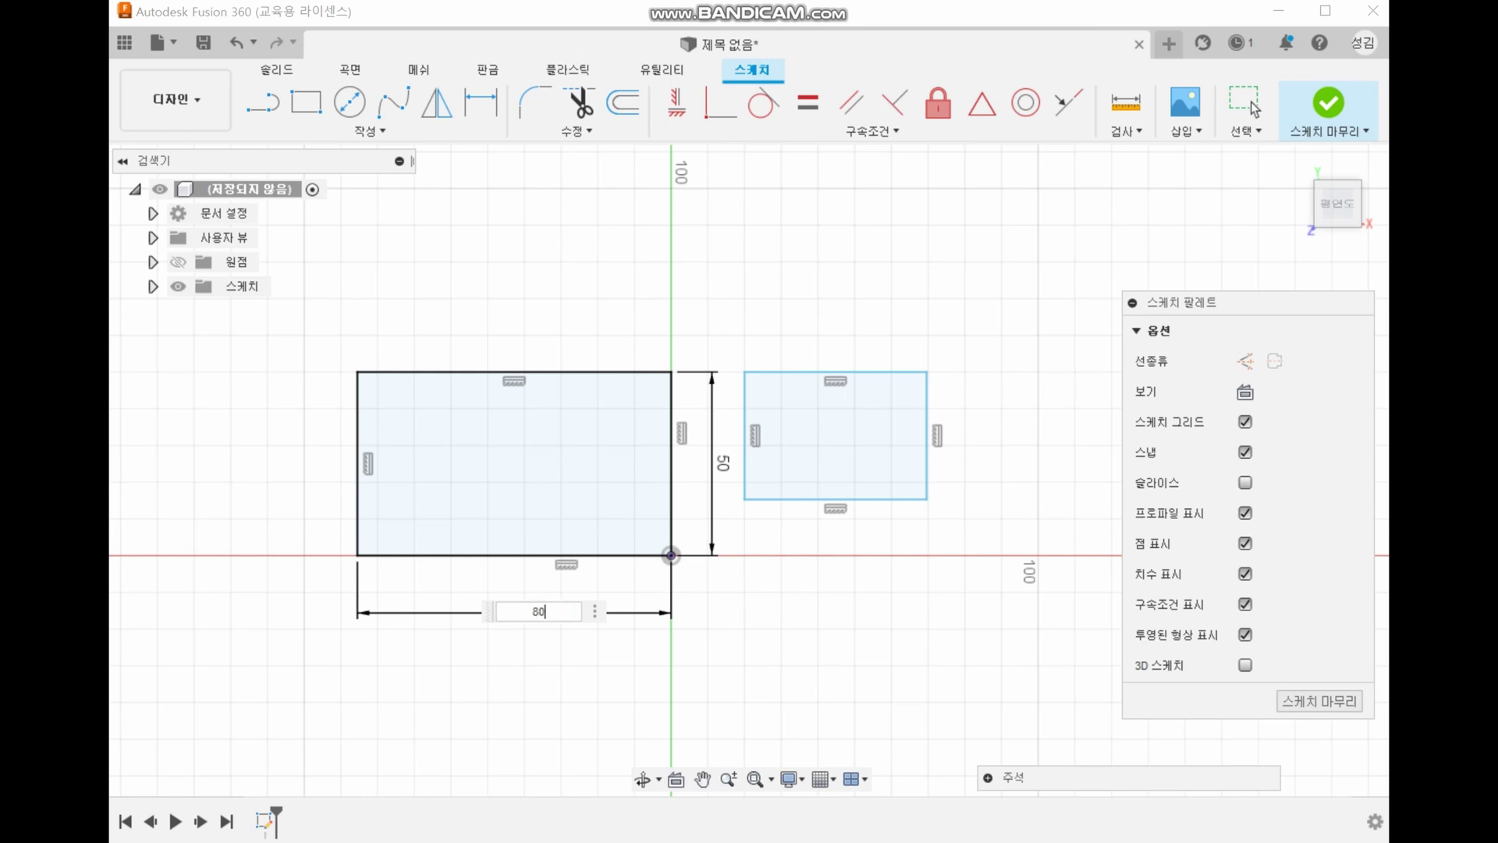
{"action": "key", "text": "Return"}
{"action": "mouse_move", "coordinate": [689, 571]}
{"action": "left_mouse_down"}
{"action": "mouse_move", "coordinate": [665, 534]}
{"action": "mouse_move", "coordinate": [689, 577]}
{"action": "left_mouse_up"}
{"action": "mouse_move", "coordinate": [577, 618]}
{"action": "left_mouse_down"}
{"action": "mouse_move", "coordinate": [509, 595]}
{"action": "mouse_move", "coordinate": [575, 632]}
{"action": "left_mouse_up"}
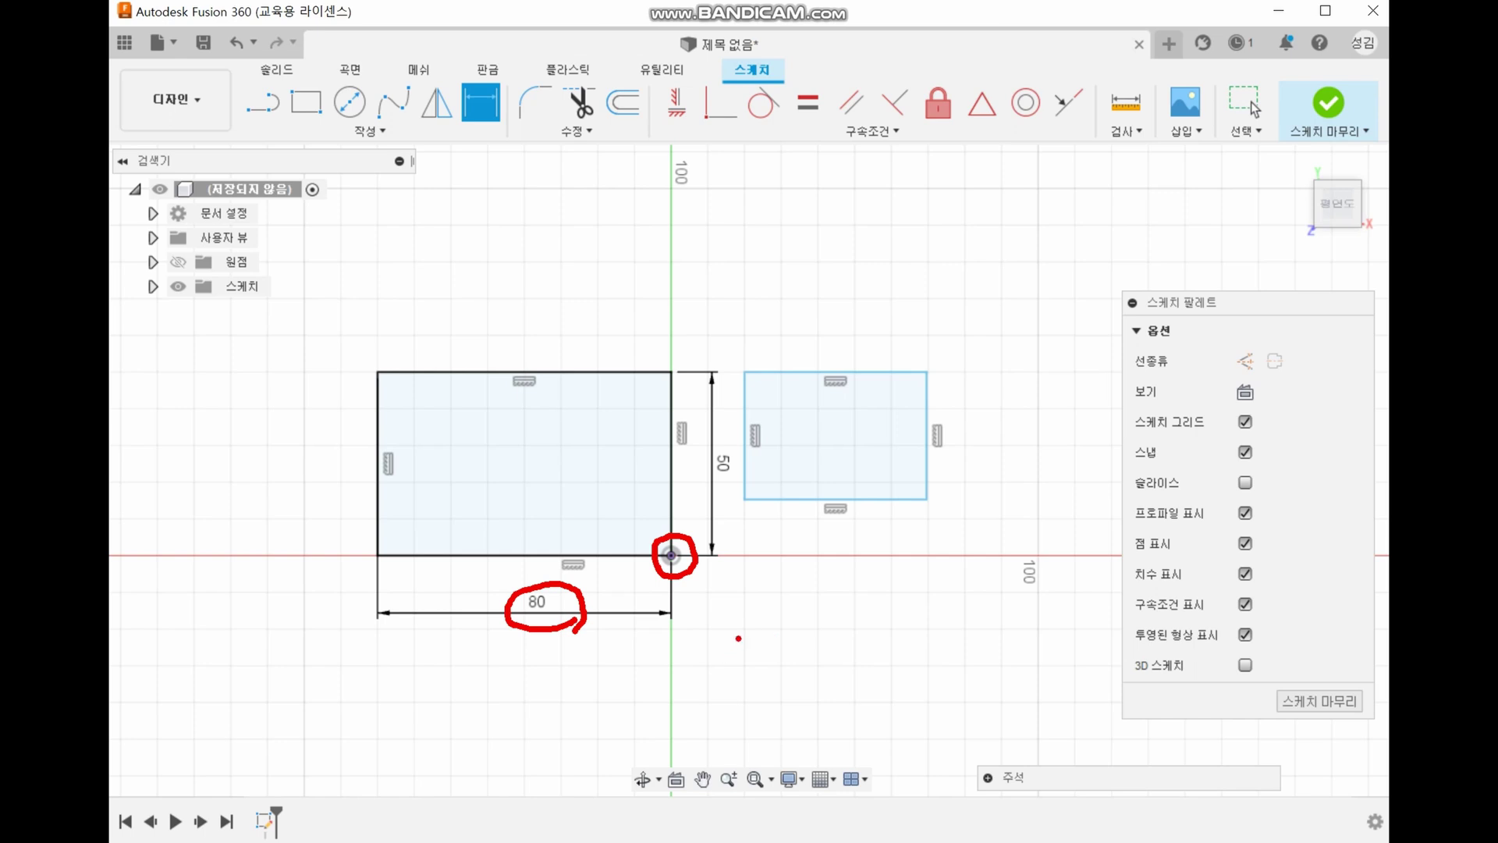
{"action": "key", "text": "e"}
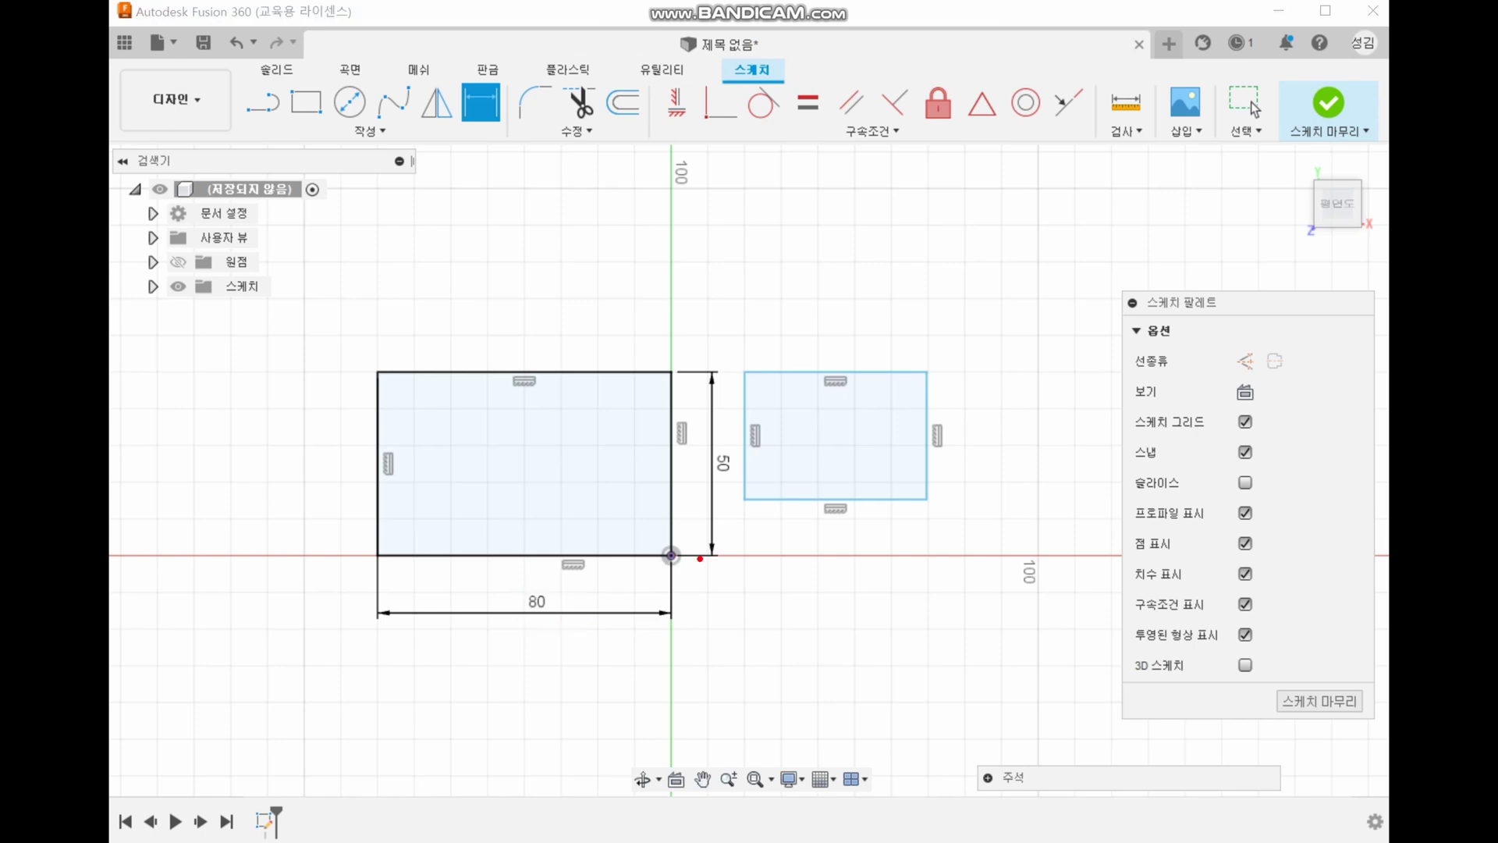
{"action": "mouse_move", "coordinate": [698, 559]}
{"action": "left_mouse_down"}
{"action": "mouse_move", "coordinate": [677, 535]}
{"action": "mouse_move", "coordinate": [694, 559]}
{"action": "left_mouse_up"}
{"action": "left_click_drag", "start_coordinate": [397, 554], "coordinate": [622, 566]}
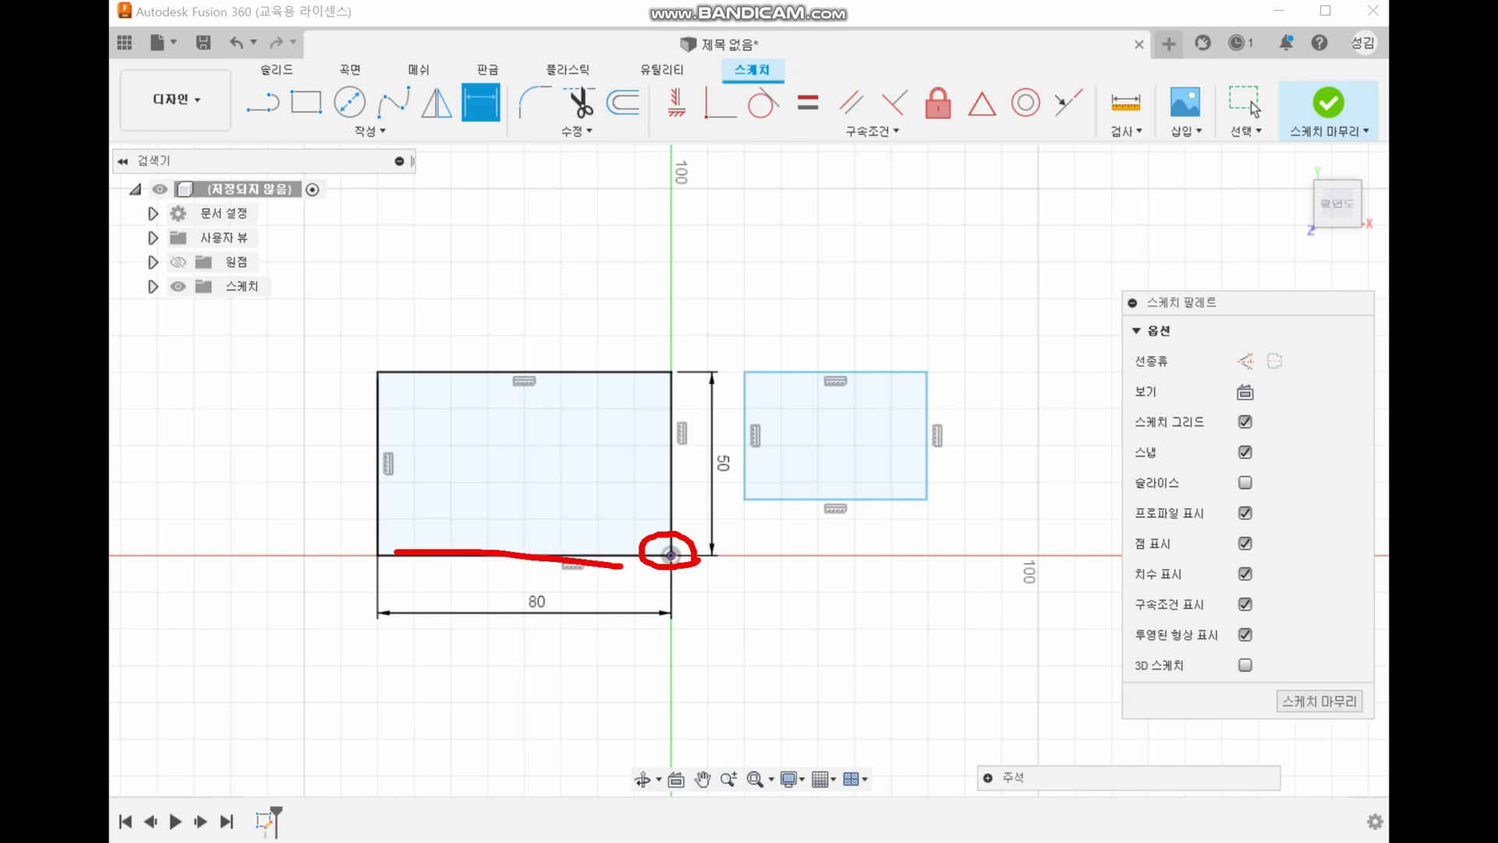
{"action": "mouse_move", "coordinate": [369, 373]}
{"action": "left_mouse_down"}
{"action": "mouse_move", "coordinate": [344, 504]}
{"action": "mouse_move", "coordinate": [655, 377]}
{"action": "mouse_move", "coordinate": [681, 493]}
{"action": "left_mouse_up"}
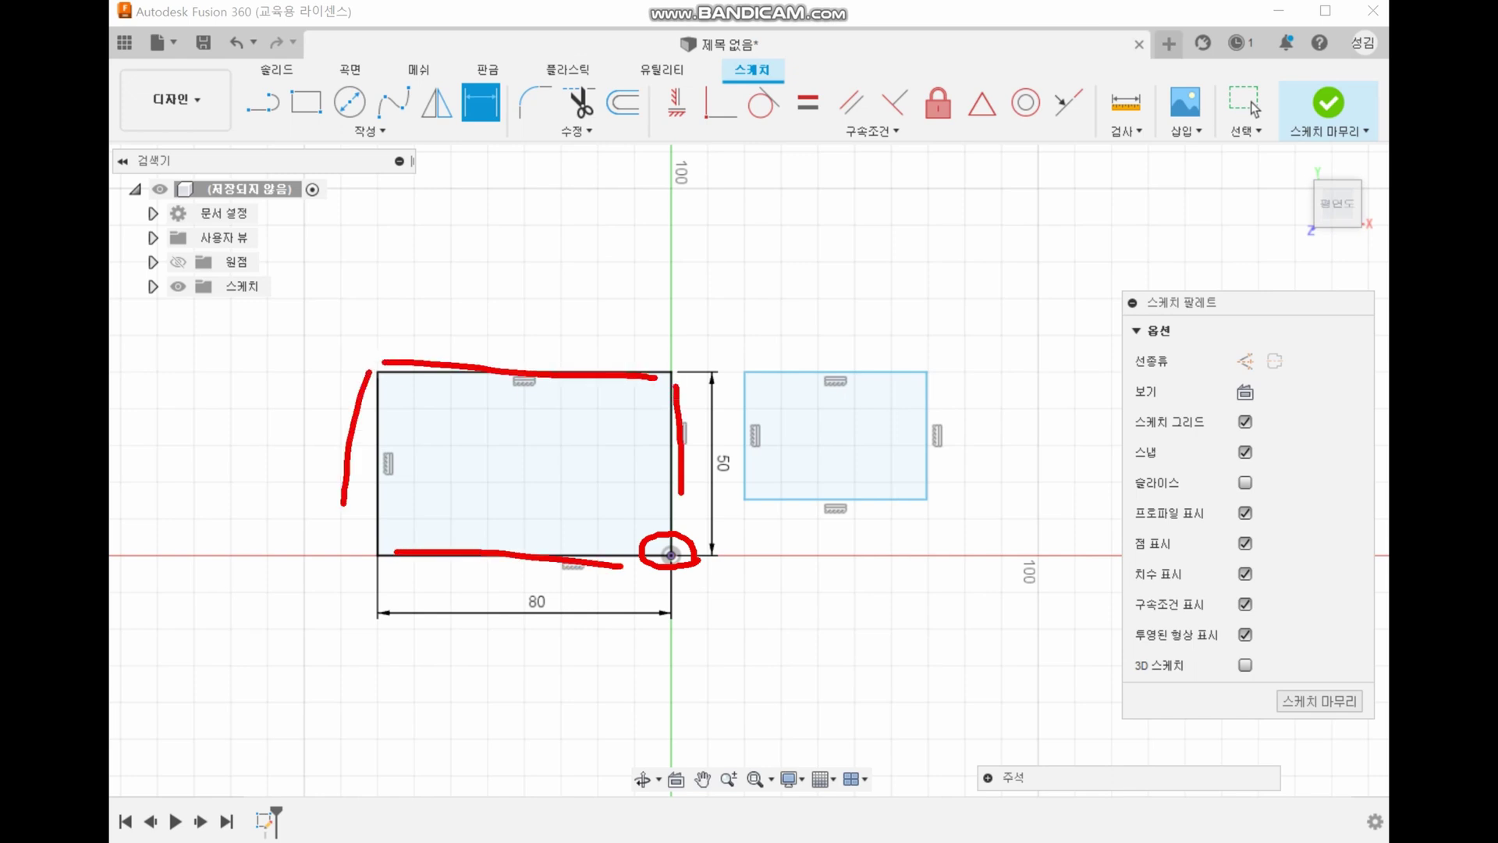
{"action": "key", "text": "Escape"}
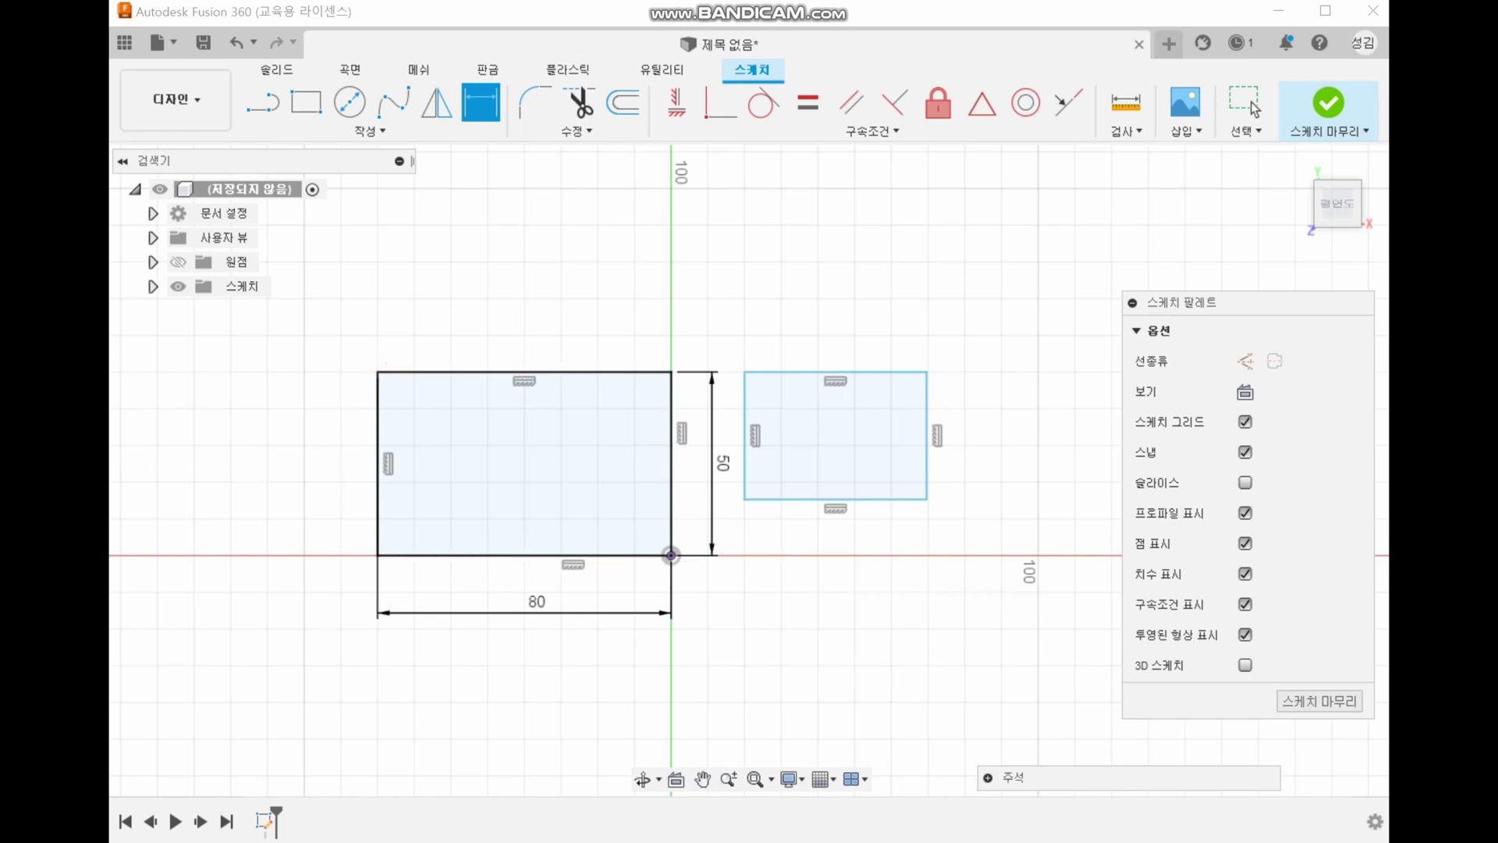
{"action": "mouse_move", "coordinate": [748, 250]}
{"action": "left_mouse_down"}
{"action": "mouse_move", "coordinate": [773, 313]}
{"action": "mouse_move", "coordinate": [796, 324]}
{"action": "mouse_move", "coordinate": [859, 281]}
{"action": "mouse_move", "coordinate": [902, 295]}
{"action": "mouse_move", "coordinate": [857, 331]}
{"action": "left_mouse_up"}
{"action": "mouse_move", "coordinate": [746, 351]}
{"action": "left_mouse_down"}
{"action": "mouse_move", "coordinate": [783, 375]}
{"action": "mouse_move", "coordinate": [765, 396]}
{"action": "left_mouse_up"}
{"action": "mouse_move", "coordinate": [774, 379]}
{"action": "left_mouse_down"}
{"action": "mouse_move", "coordinate": [833, 385]}
{"action": "mouse_move", "coordinate": [832, 408]}
{"action": "left_mouse_up"}
{"action": "mouse_move", "coordinate": [811, 401]}
{"action": "left_mouse_down"}
{"action": "mouse_move", "coordinate": [805, 414]}
{"action": "mouse_move", "coordinate": [874, 374]}
{"action": "mouse_move", "coordinate": [857, 379]}
{"action": "mouse_move", "coordinate": [894, 395]}
{"action": "mouse_move", "coordinate": [909, 375]}
{"action": "left_mouse_up"}
{"action": "left_click_drag", "start_coordinate": [910, 362], "coordinate": [911, 415]}
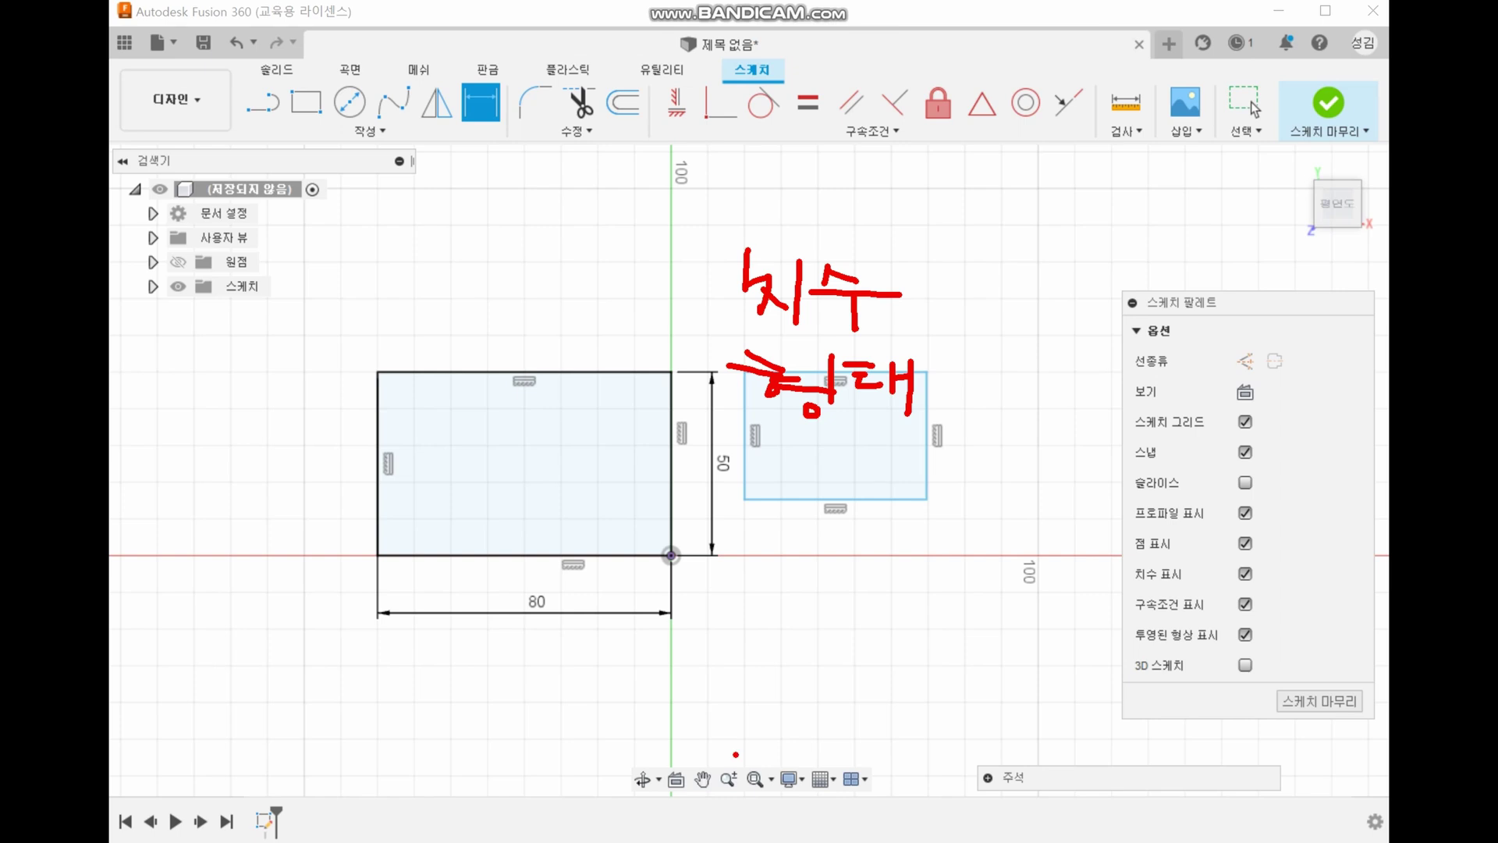
{"action": "mouse_move", "coordinate": [671, 572]}
{"action": "left_mouse_down"}
{"action": "mouse_move", "coordinate": [649, 564]}
{"action": "mouse_move", "coordinate": [694, 575]}
{"action": "left_mouse_up"}
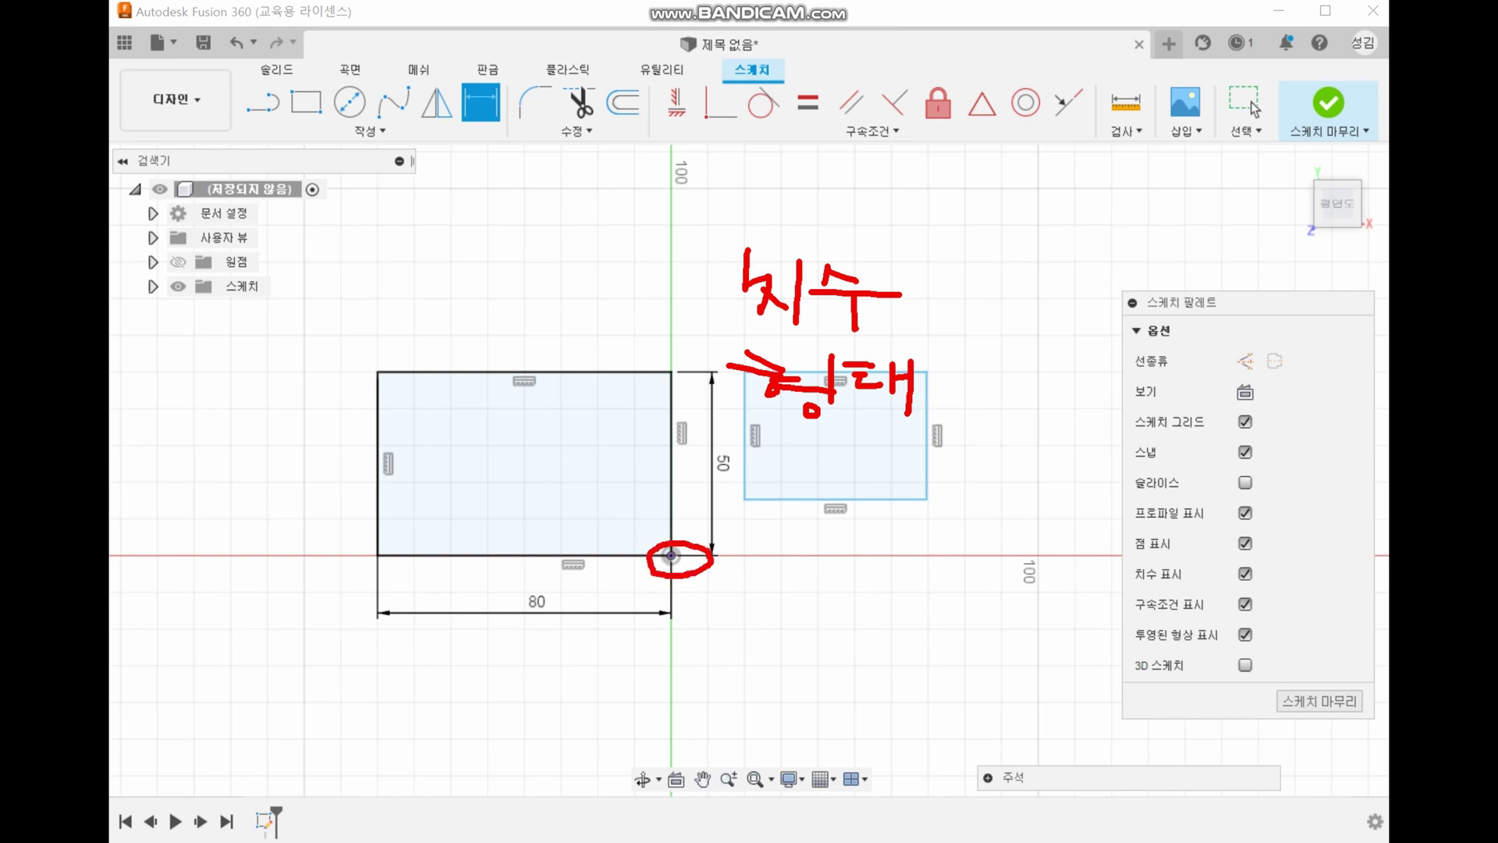
{"action": "left_click_drag", "start_coordinate": [709, 477], "coordinate": [744, 494]}
{"action": "left_click_drag", "start_coordinate": [441, 360], "coordinate": [579, 368]}
{"action": "left_click_drag", "start_coordinate": [370, 411], "coordinate": [360, 509]}
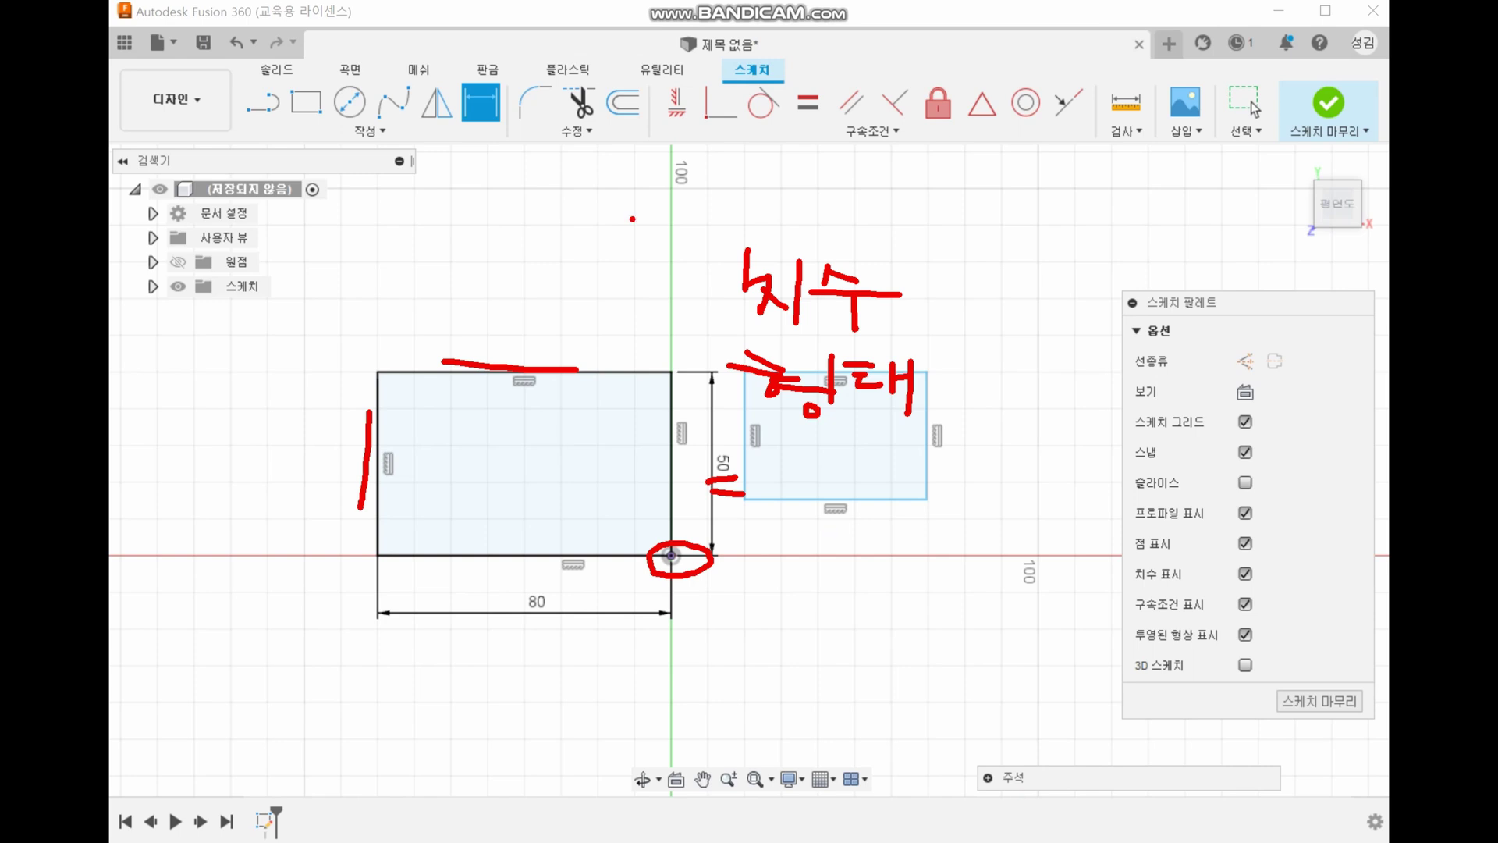
{"action": "left_click_drag", "start_coordinate": [741, 322], "coordinate": [861, 341]}
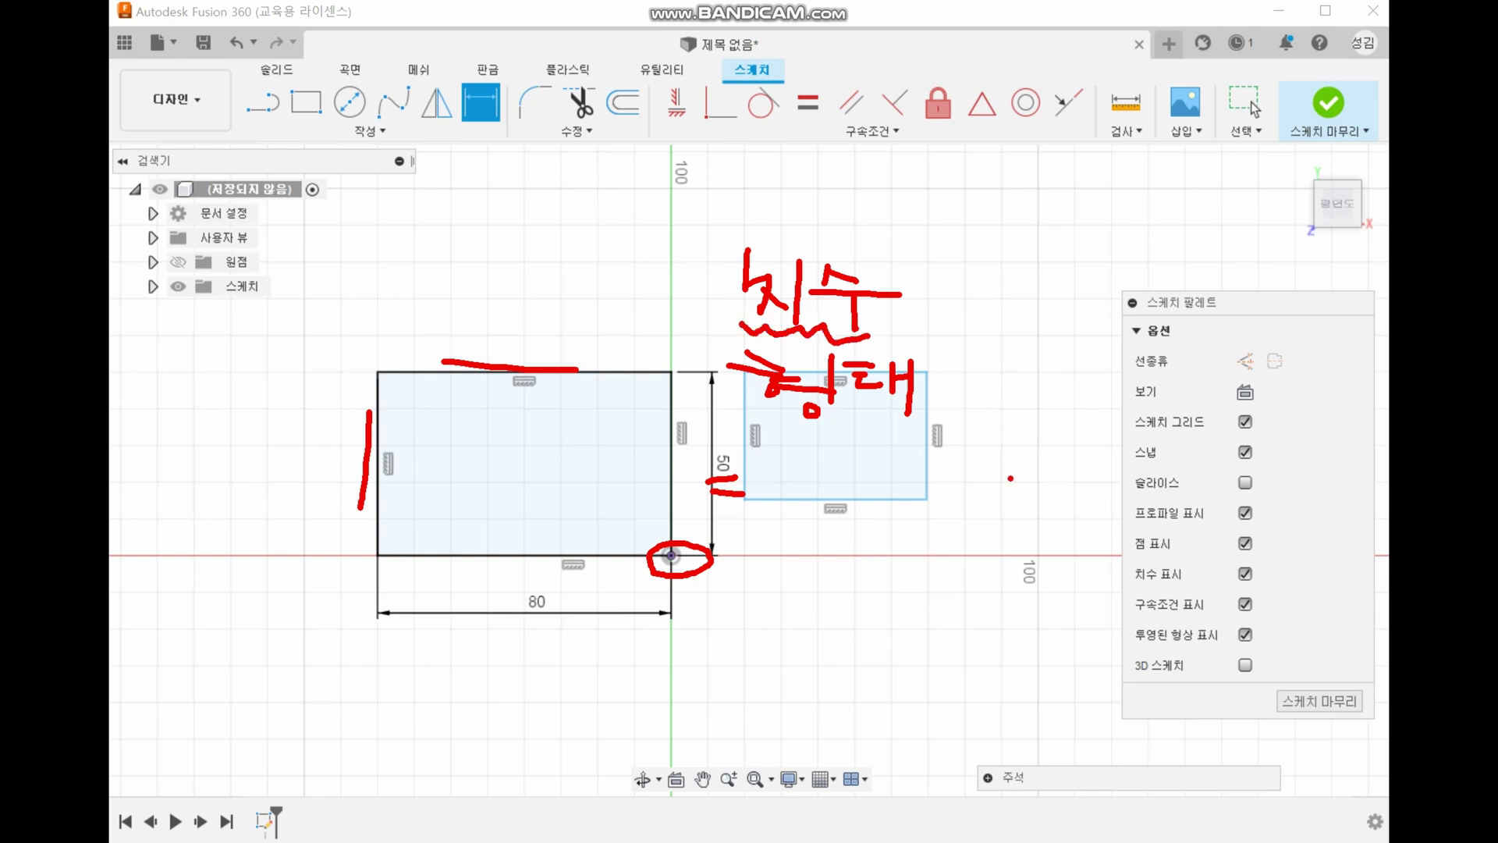
{"action": "left_click_drag", "start_coordinate": [758, 424], "coordinate": [880, 428]}
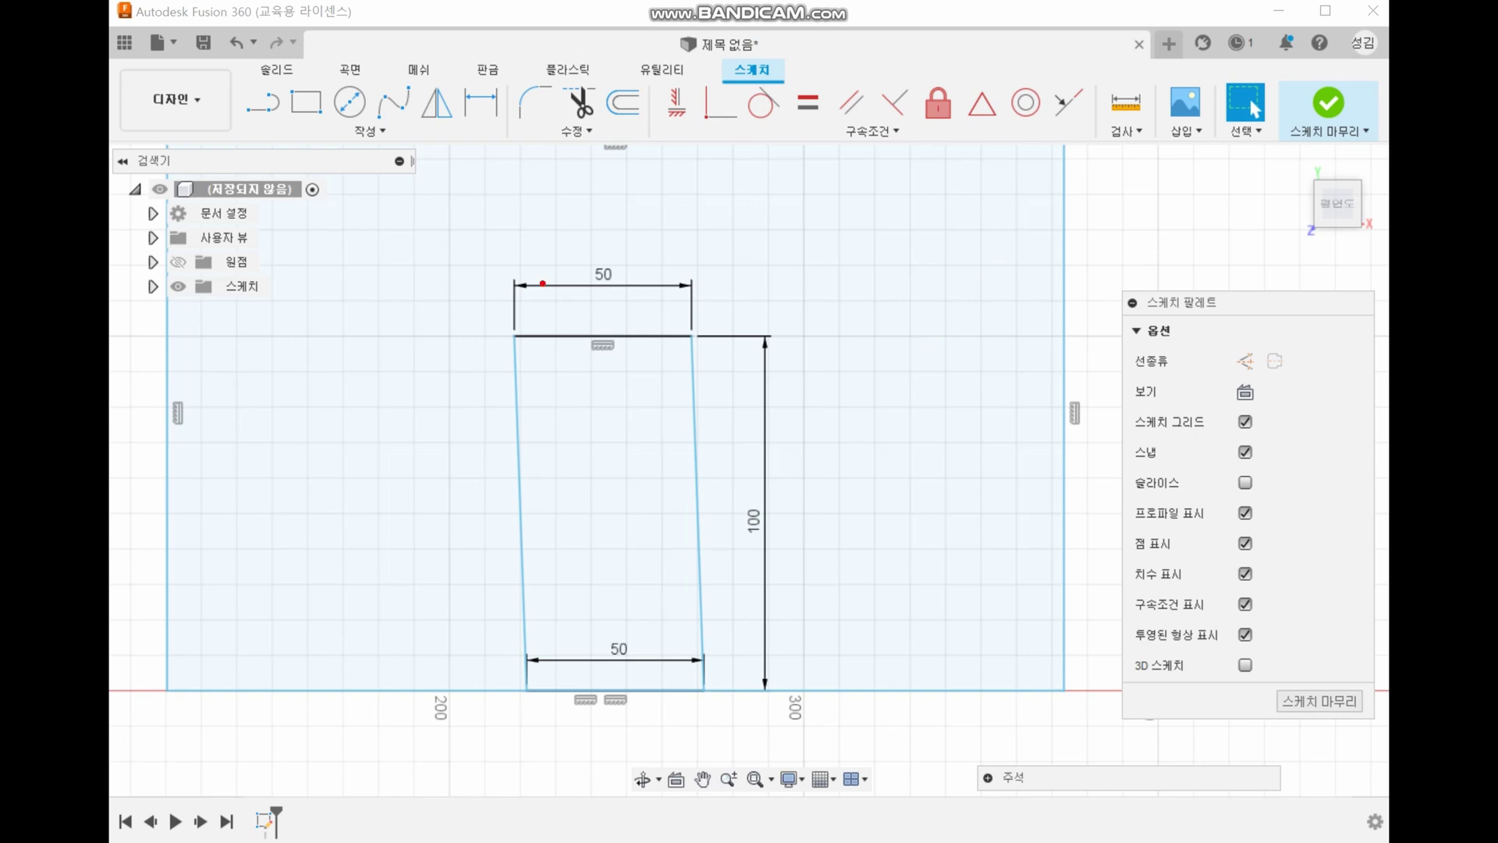
{"action": "left_click_drag", "start_coordinate": [645, 290], "coordinate": [633, 301]}
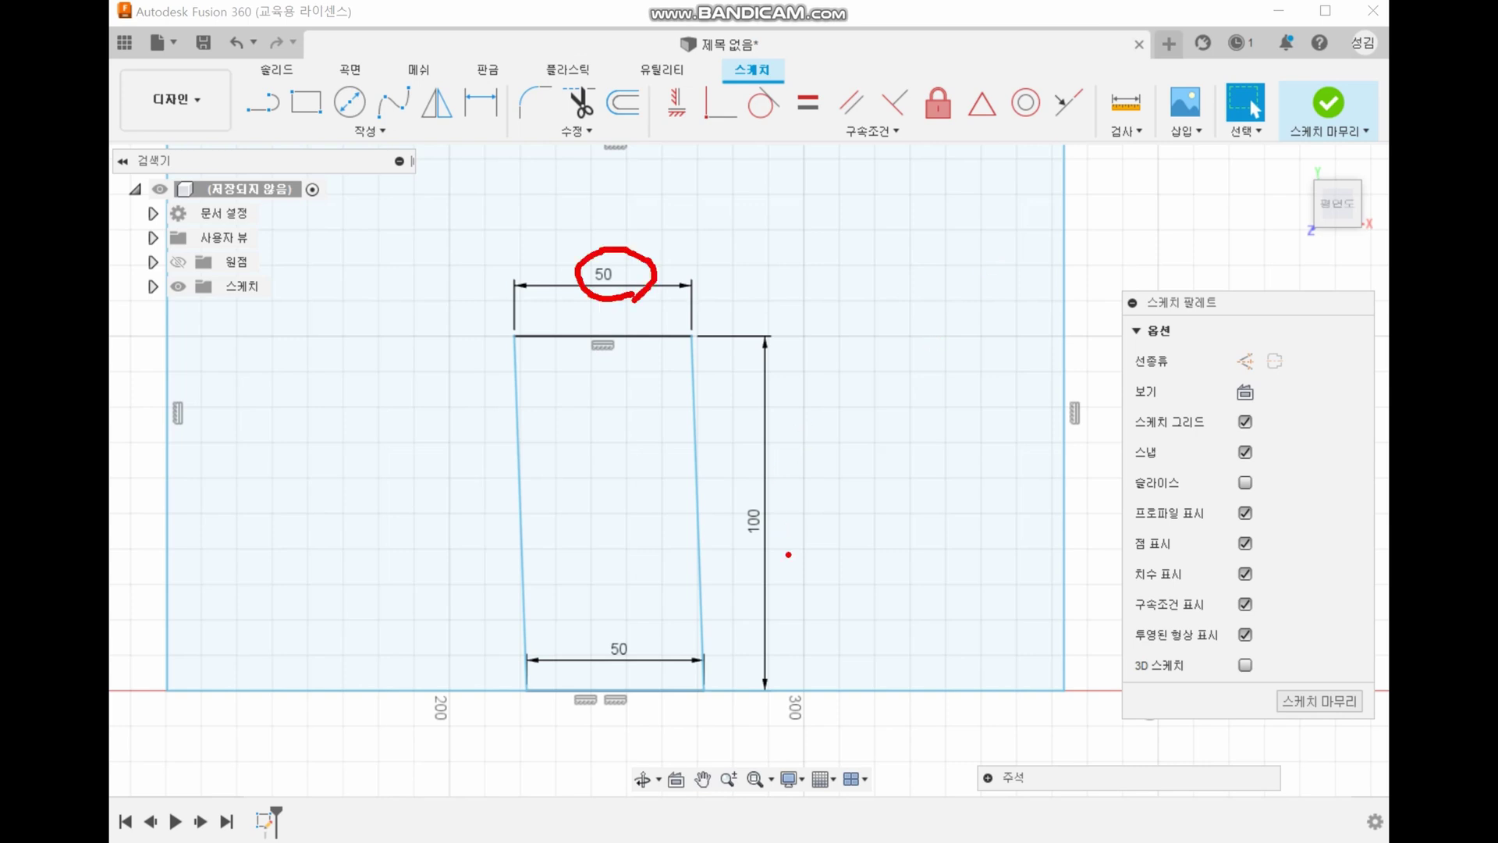
{"action": "mouse_move", "coordinate": [789, 543]}
{"action": "left_mouse_down"}
{"action": "mouse_move", "coordinate": [745, 489]}
{"action": "mouse_move", "coordinate": [790, 563]}
{"action": "left_mouse_up"}
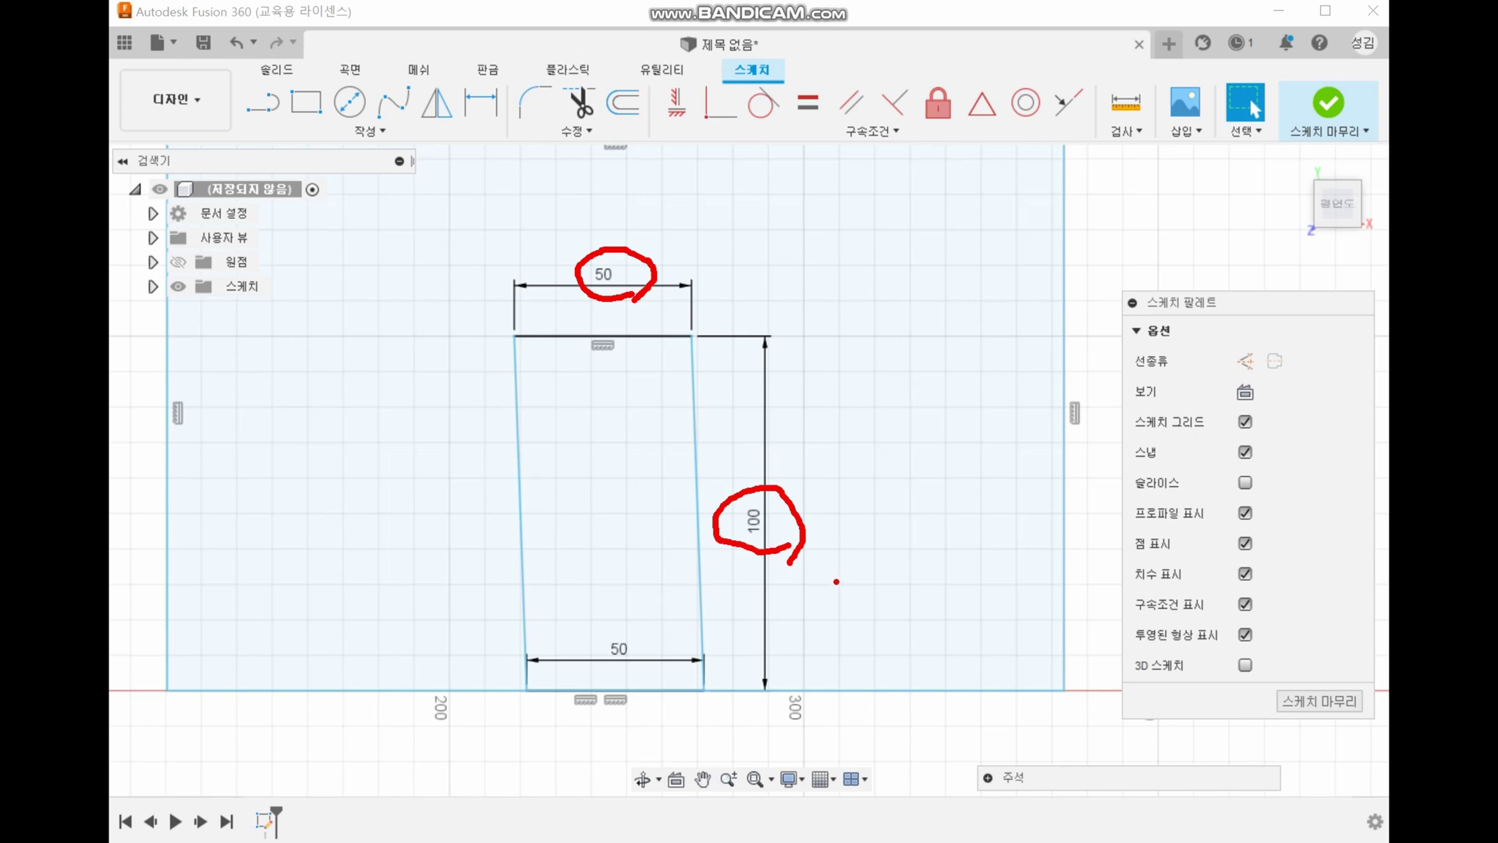
{"action": "left_click_drag", "start_coordinate": [638, 673], "coordinate": [640, 675]}
{"action": "key", "text": "Escape"}
Step: Copy the separate 50 by 100 mm rectangle with its dimensions and constraints, and paste a duplicate into the sketch
{"action": "middle_click_drag", "start_coordinate": [793, 361], "coordinate": [793, 362]}
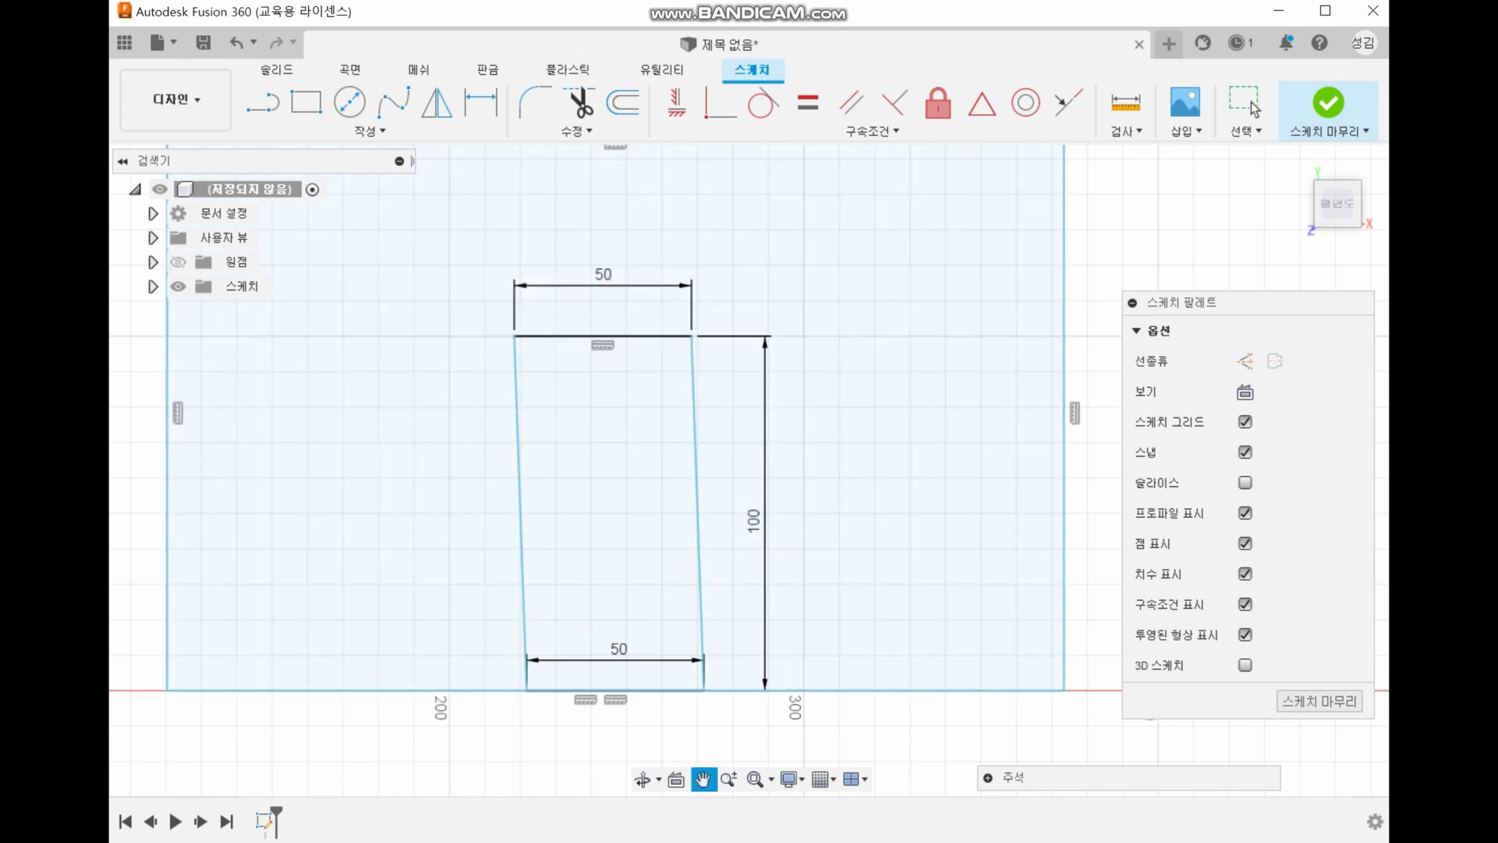
{"action": "mouse_move", "coordinate": [1081, 375]}
{"action": "middle_mouse_down"}
{"action": "mouse_move", "coordinate": [839, 384]}
{"action": "mouse_move", "coordinate": [680, 369]}
{"action": "middle_mouse_up"}
{"action": "middle_click_drag", "start_coordinate": [1081, 336], "coordinate": [812, 476]}
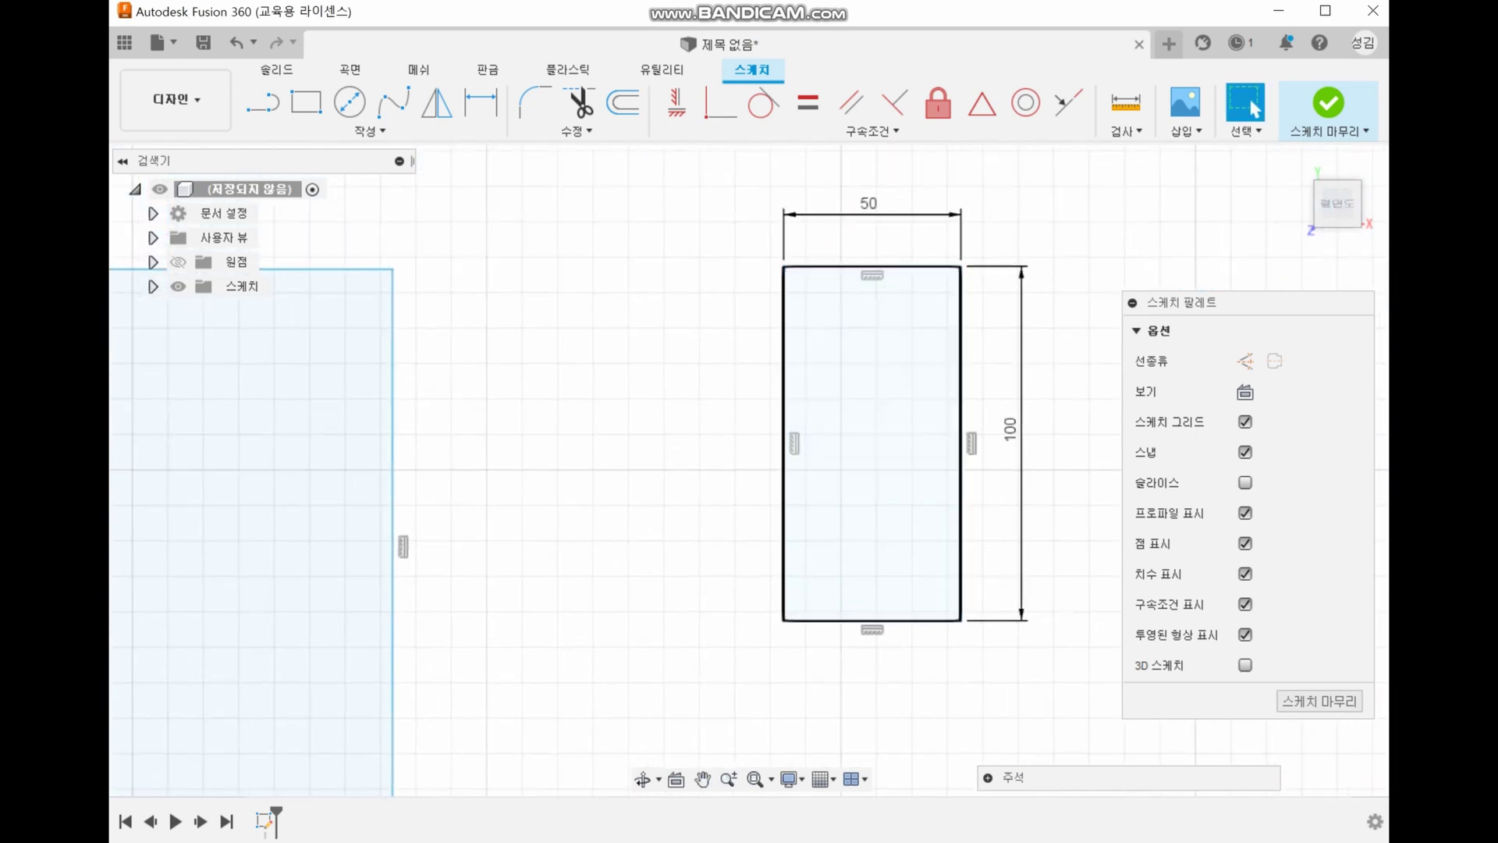
{"action": "left_click_drag", "start_coordinate": [747, 173], "coordinate": [1063, 696]}
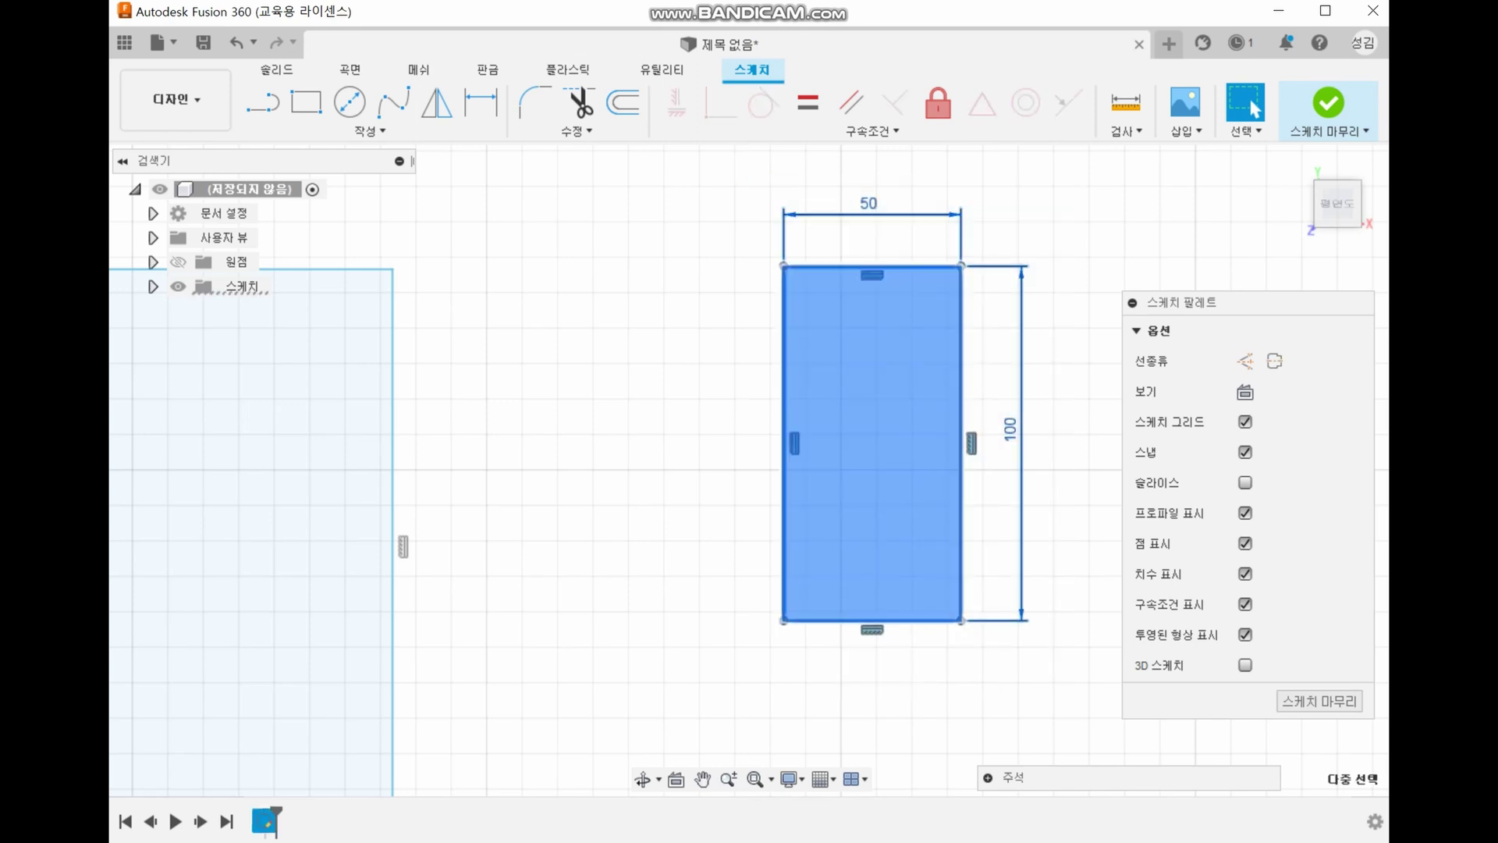
{"action": "key", "text": "ctrl+c"}
{"action": "key", "text": "ctrl+v"}
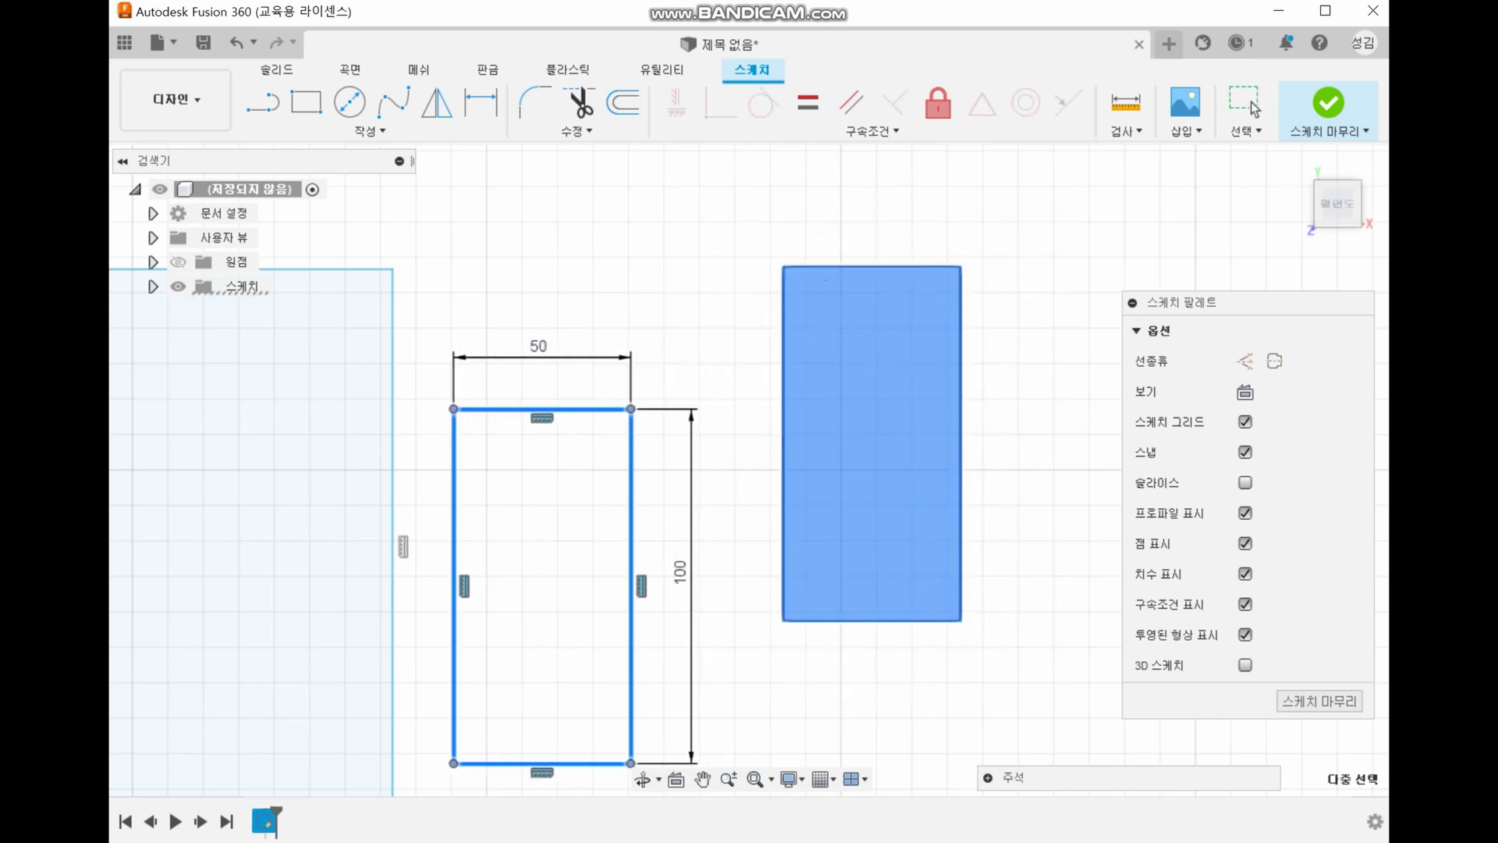
{"action": "middle_click_drag", "start_coordinate": [543, 585], "coordinate": [897, 484]}
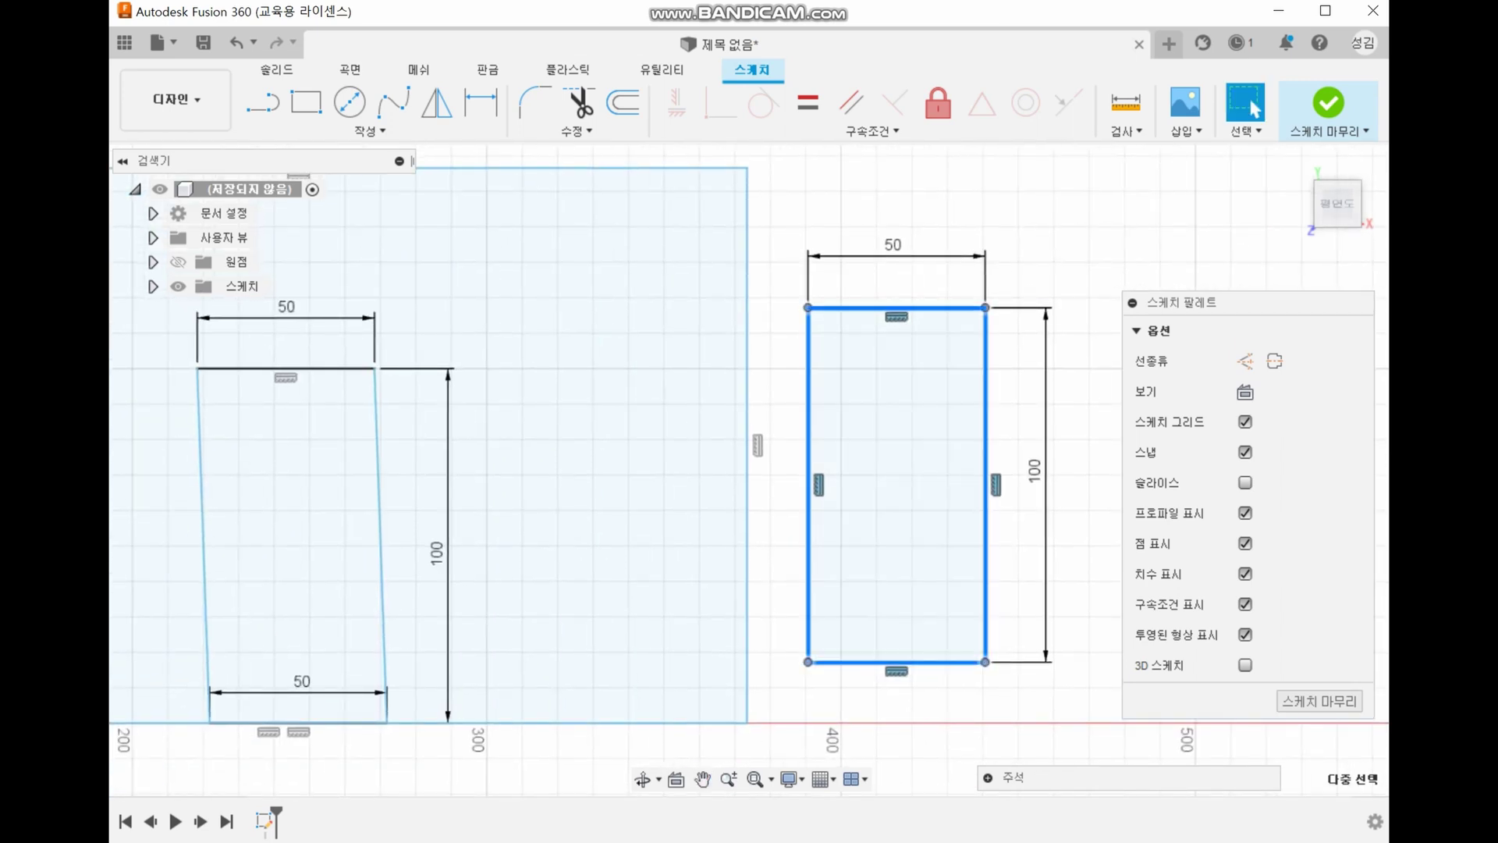
Step: Move the pasted rectangle onto the slanted four-sided shape so that their bottom corners line up for comparison
{"action": "left_click_drag", "start_coordinate": [809, 484], "coordinate": [210, 545]}
{"action": "middle_click_drag", "start_coordinate": [391, 484], "coordinate": [720, 446]}
{"action": "scroll", "coordinate": [662, 408], "scroll_direction": "down", "scroll_amount": 1}
{"action": "scroll", "coordinate": [661, 408], "scroll_direction": "up", "scroll_amount": 3}
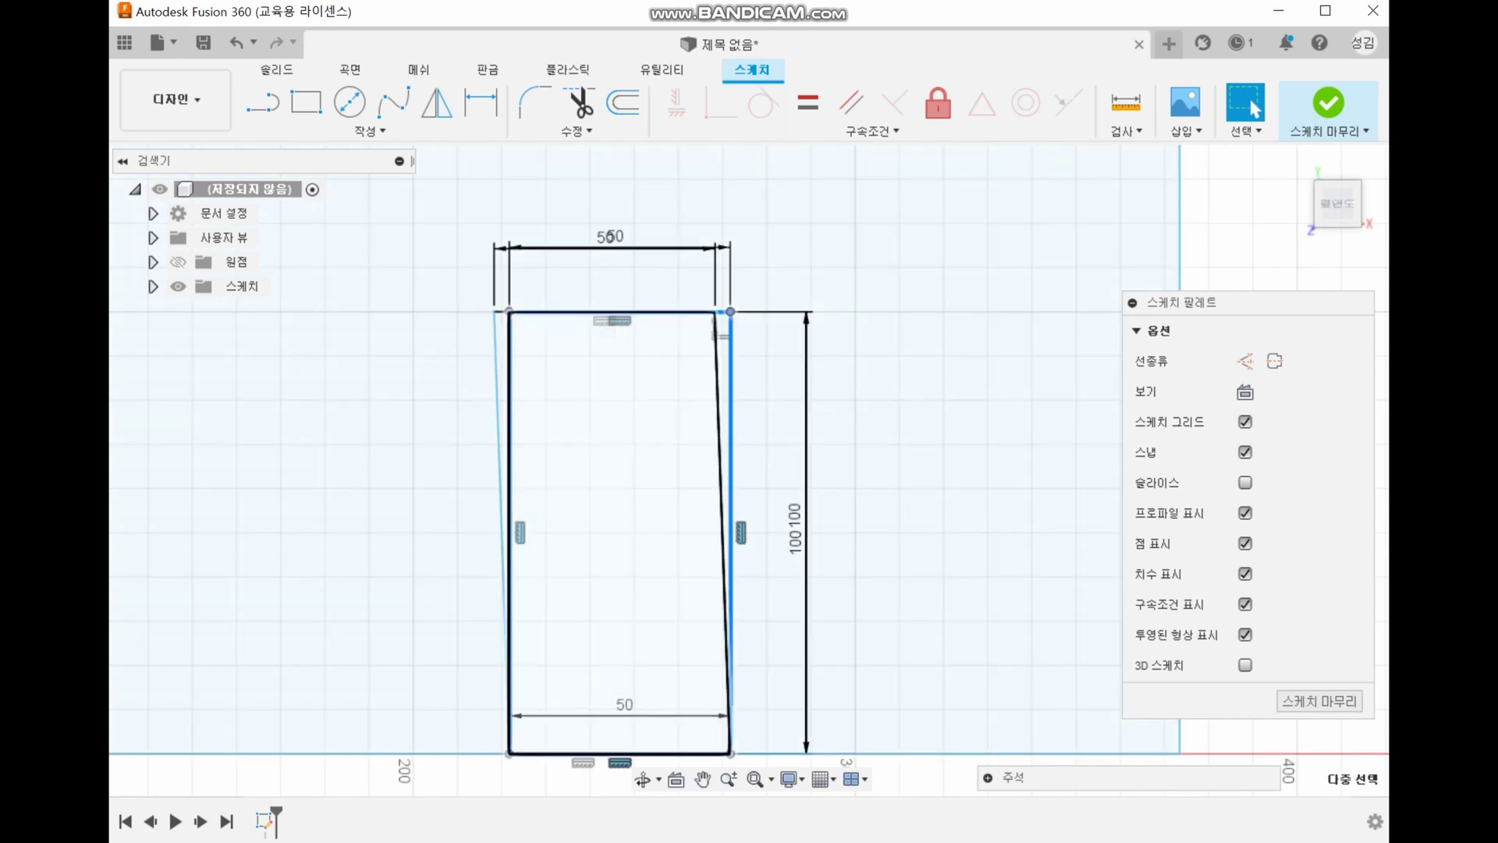
{"action": "mouse_move", "coordinate": [730, 312]}
{"action": "left_mouse_down"}
{"action": "mouse_move", "coordinate": [766, 306]}
{"action": "mouse_move", "coordinate": [731, 311]}
{"action": "left_mouse_up"}
{"action": "left_click", "coordinate": [1253, 104]}
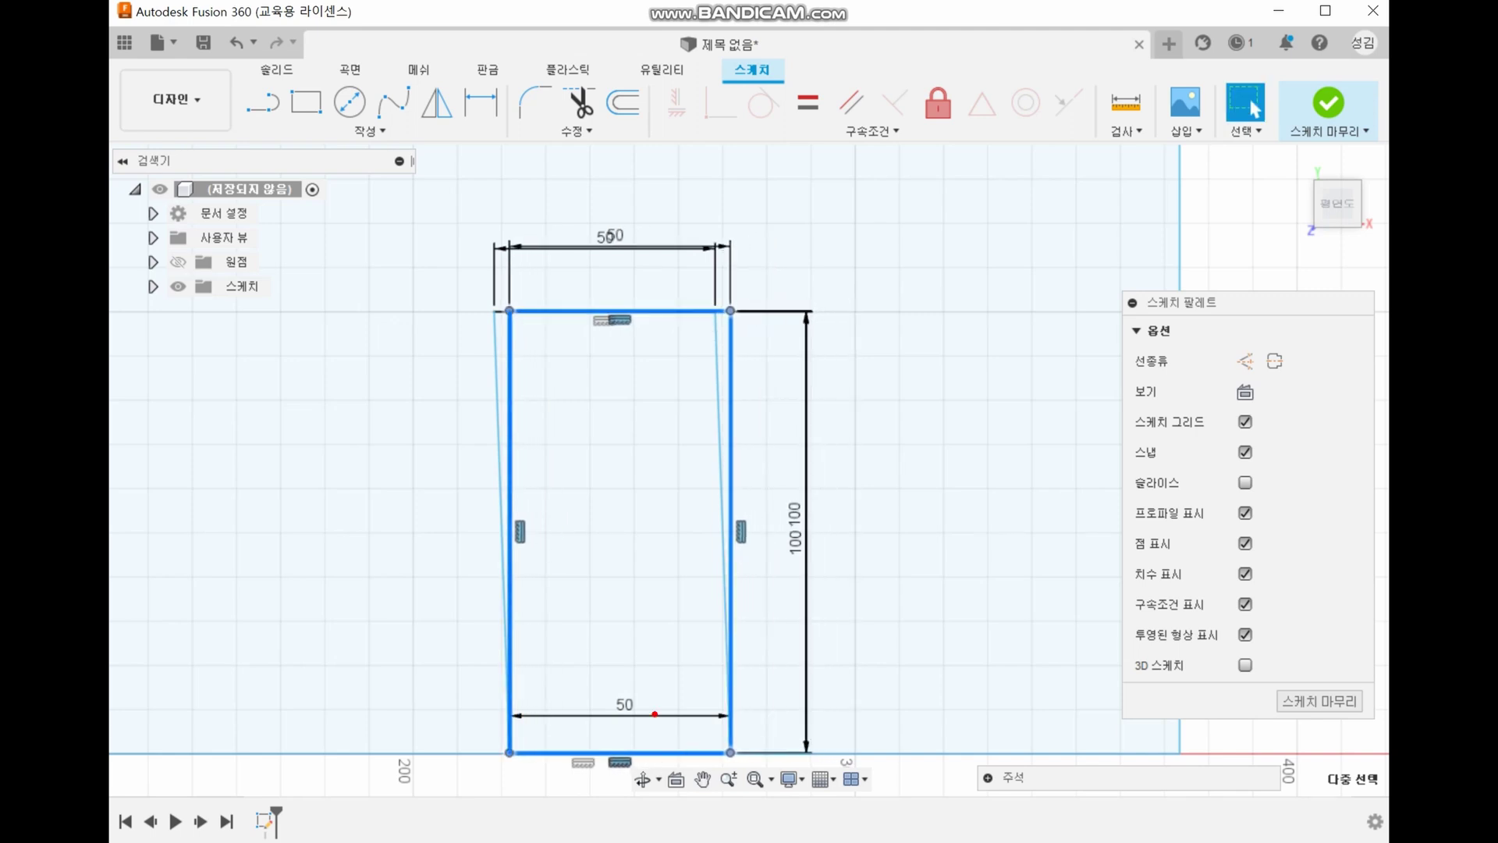
{"action": "left_click_drag", "start_coordinate": [655, 714], "coordinate": [654, 712]}
{"action": "mouse_move", "coordinate": [728, 312]}
{"action": "left_mouse_down"}
{"action": "mouse_move", "coordinate": [718, 344]}
{"action": "mouse_move", "coordinate": [739, 352]}
{"action": "mouse_move", "coordinate": [719, 376]}
{"action": "mouse_move", "coordinate": [719, 420]}
{"action": "left_mouse_up"}
{"action": "key", "text": "Escape"}
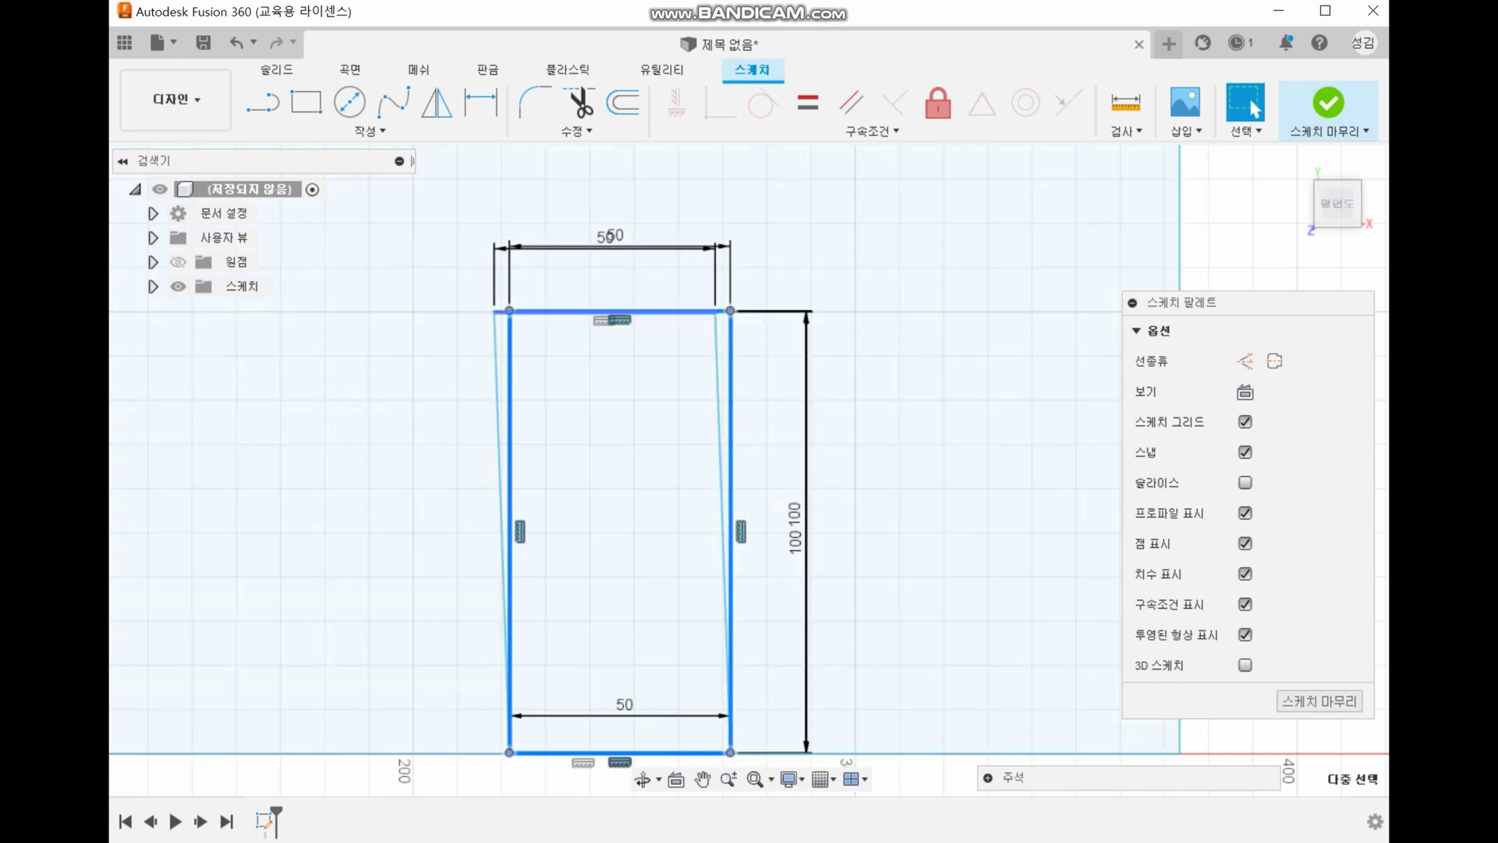
Step: Shift the slanted shape sideways to align its top edge with the pasted rectangle's, and move the rectangle to its right
{"action": "left_click_drag", "start_coordinate": [617, 311], "coordinate": [633, 312]}
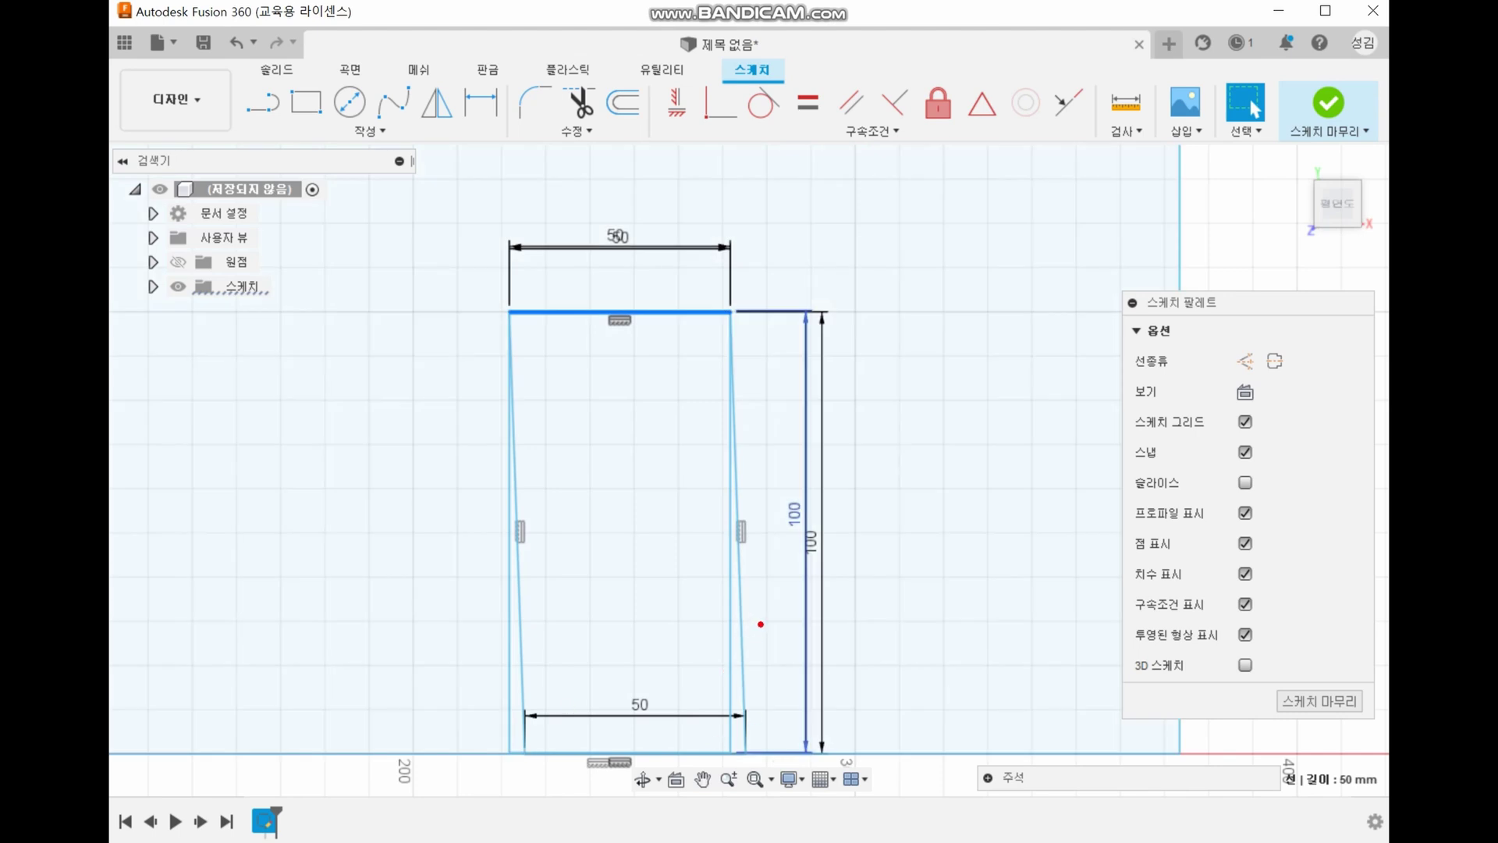
{"action": "left_click_drag", "start_coordinate": [744, 599], "coordinate": [730, 742]}
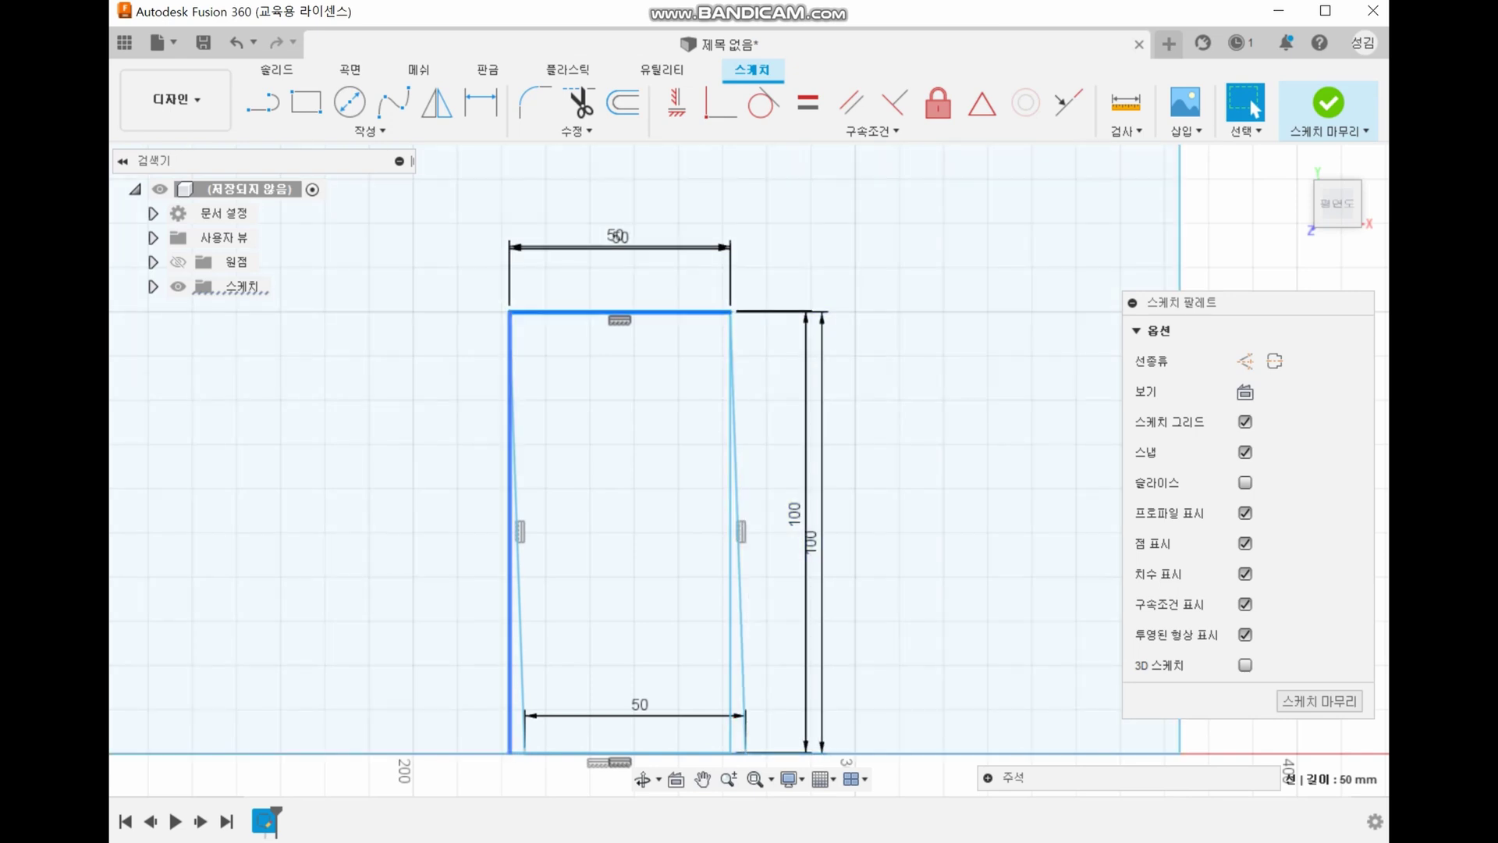
{"action": "left_click", "coordinate": [518, 546]}
{"action": "key", "text": "ctrl+z"}
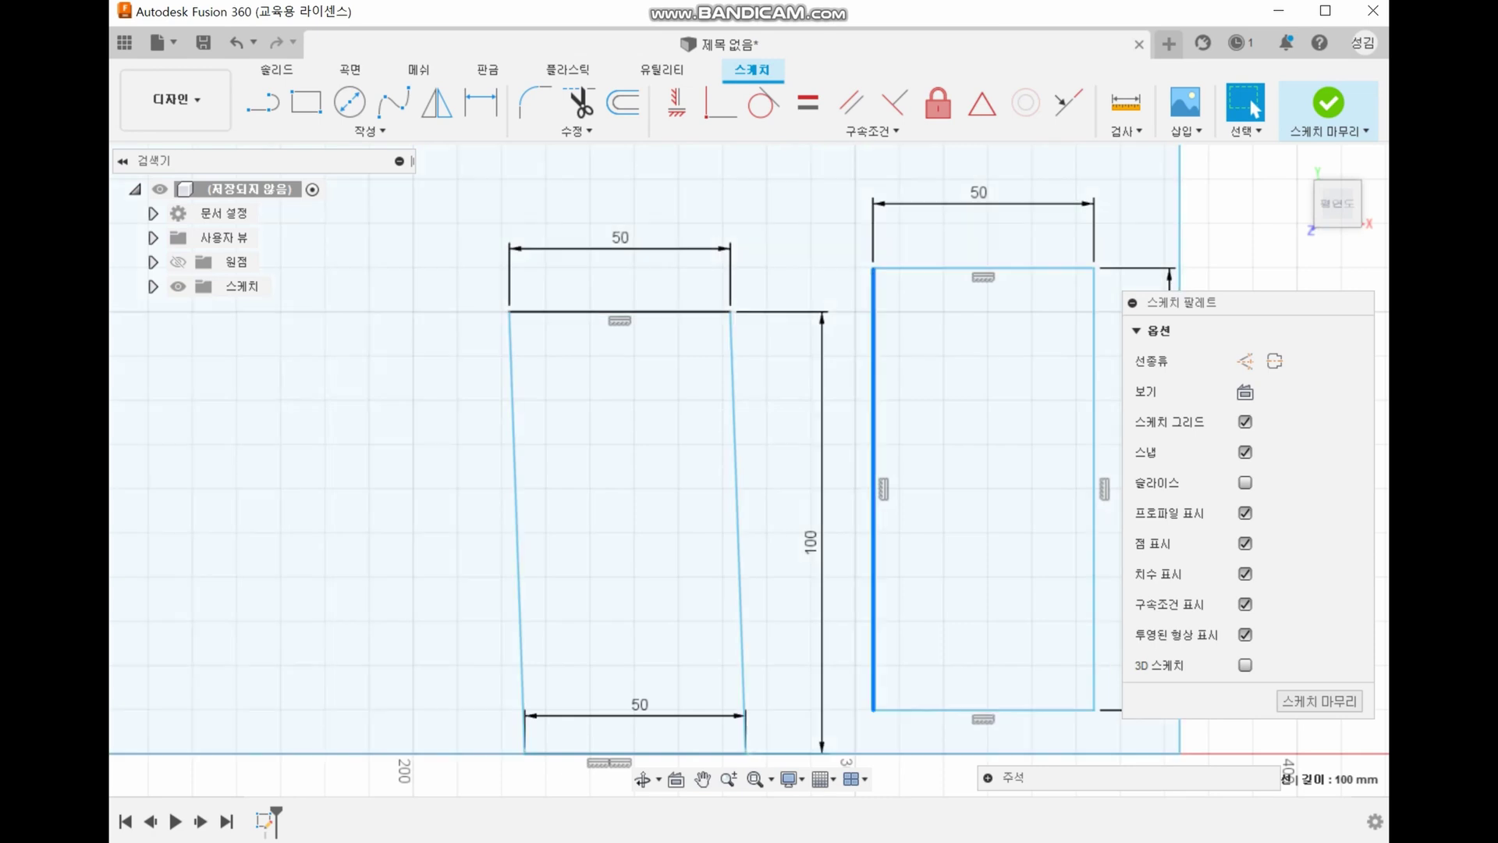
{"action": "left_click_drag", "start_coordinate": [827, 413], "coordinate": [868, 443]}
{"action": "mouse_move", "coordinate": [831, 445]}
{"action": "left_mouse_down"}
{"action": "mouse_move", "coordinate": [884, 449]}
{"action": "mouse_move", "coordinate": [882, 470]}
{"action": "mouse_move", "coordinate": [935, 463]}
{"action": "left_mouse_up"}
{"action": "left_click_drag", "start_coordinate": [915, 490], "coordinate": [931, 481]}
{"action": "left_click_drag", "start_coordinate": [931, 428], "coordinate": [932, 521]}
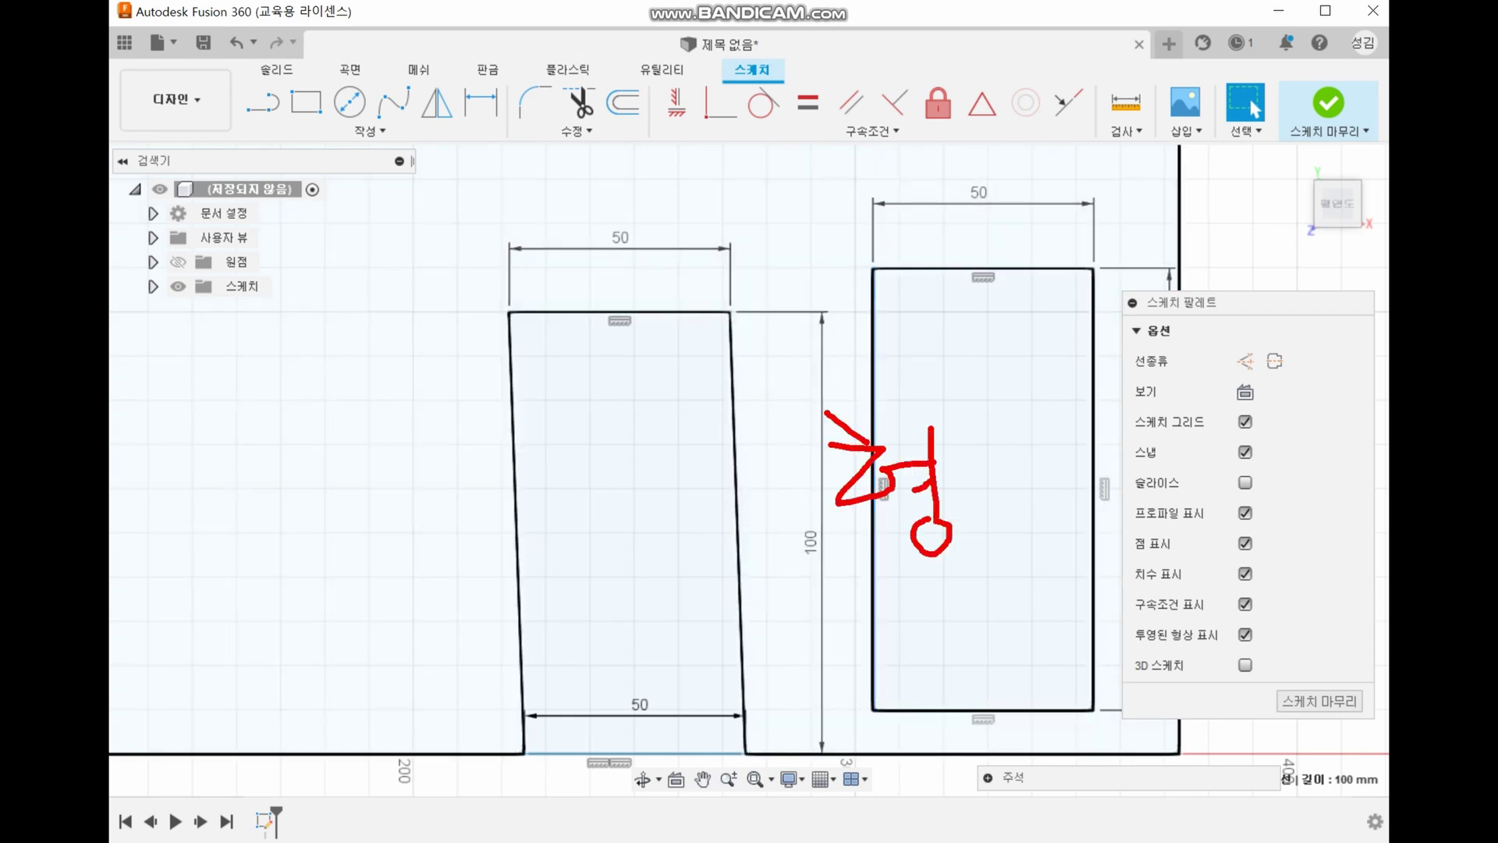
{"action": "left_click_drag", "start_coordinate": [981, 459], "coordinate": [1063, 458]}
{"action": "mouse_move", "coordinate": [1003, 479]}
{"action": "left_mouse_down"}
{"action": "mouse_move", "coordinate": [1059, 477]}
{"action": "mouse_move", "coordinate": [1040, 510]}
{"action": "left_mouse_up"}
{"action": "mouse_move", "coordinate": [1085, 429]}
{"action": "left_mouse_down"}
{"action": "mouse_move", "coordinate": [1064, 519]}
{"action": "mouse_move", "coordinate": [1090, 469]}
{"action": "left_mouse_up"}
{"action": "left_click_drag", "start_coordinate": [1093, 429], "coordinate": [1089, 546]}
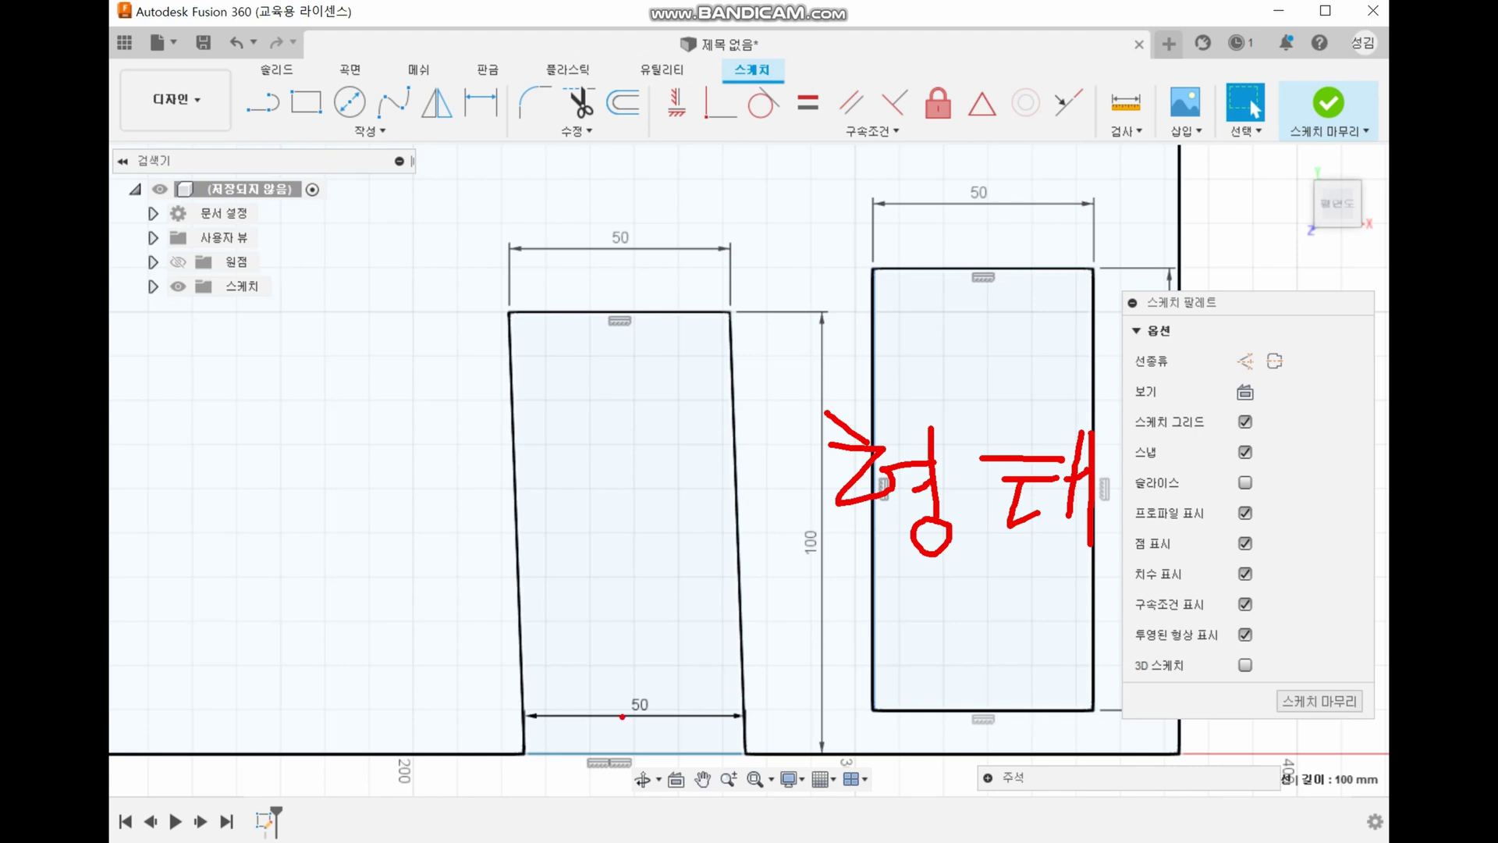
{"action": "mouse_move", "coordinate": [992, 638]}
{"action": "left_mouse_down"}
{"action": "mouse_move", "coordinate": [927, 584]}
{"action": "mouse_move", "coordinate": [664, 601]}
{"action": "left_mouse_up"}
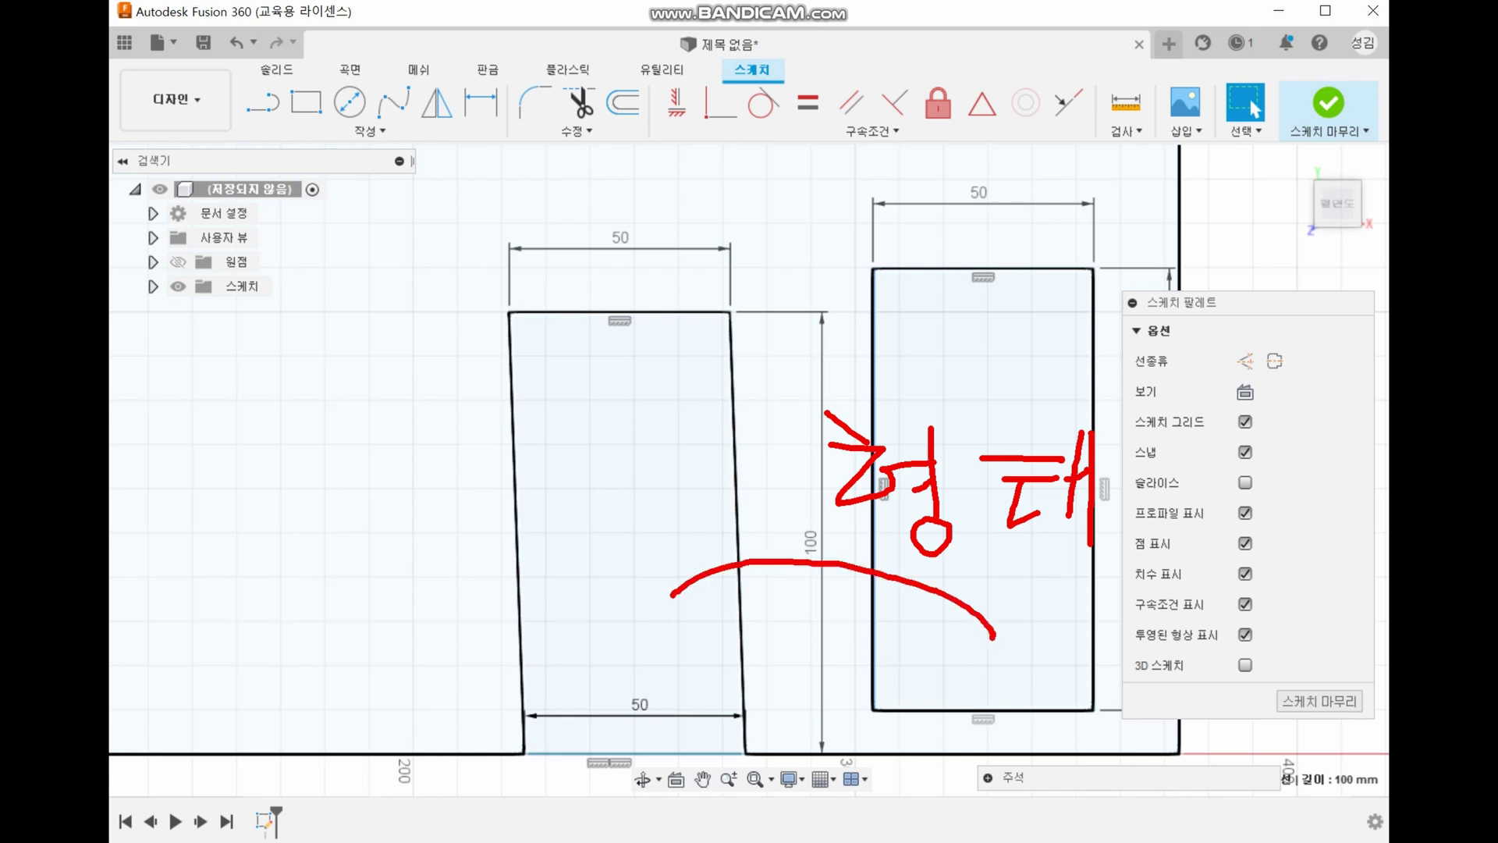
{"action": "mouse_move", "coordinate": [715, 544]}
{"action": "left_mouse_down"}
{"action": "mouse_move", "coordinate": [664, 602]}
{"action": "mouse_move", "coordinate": [747, 599]}
{"action": "left_mouse_up"}
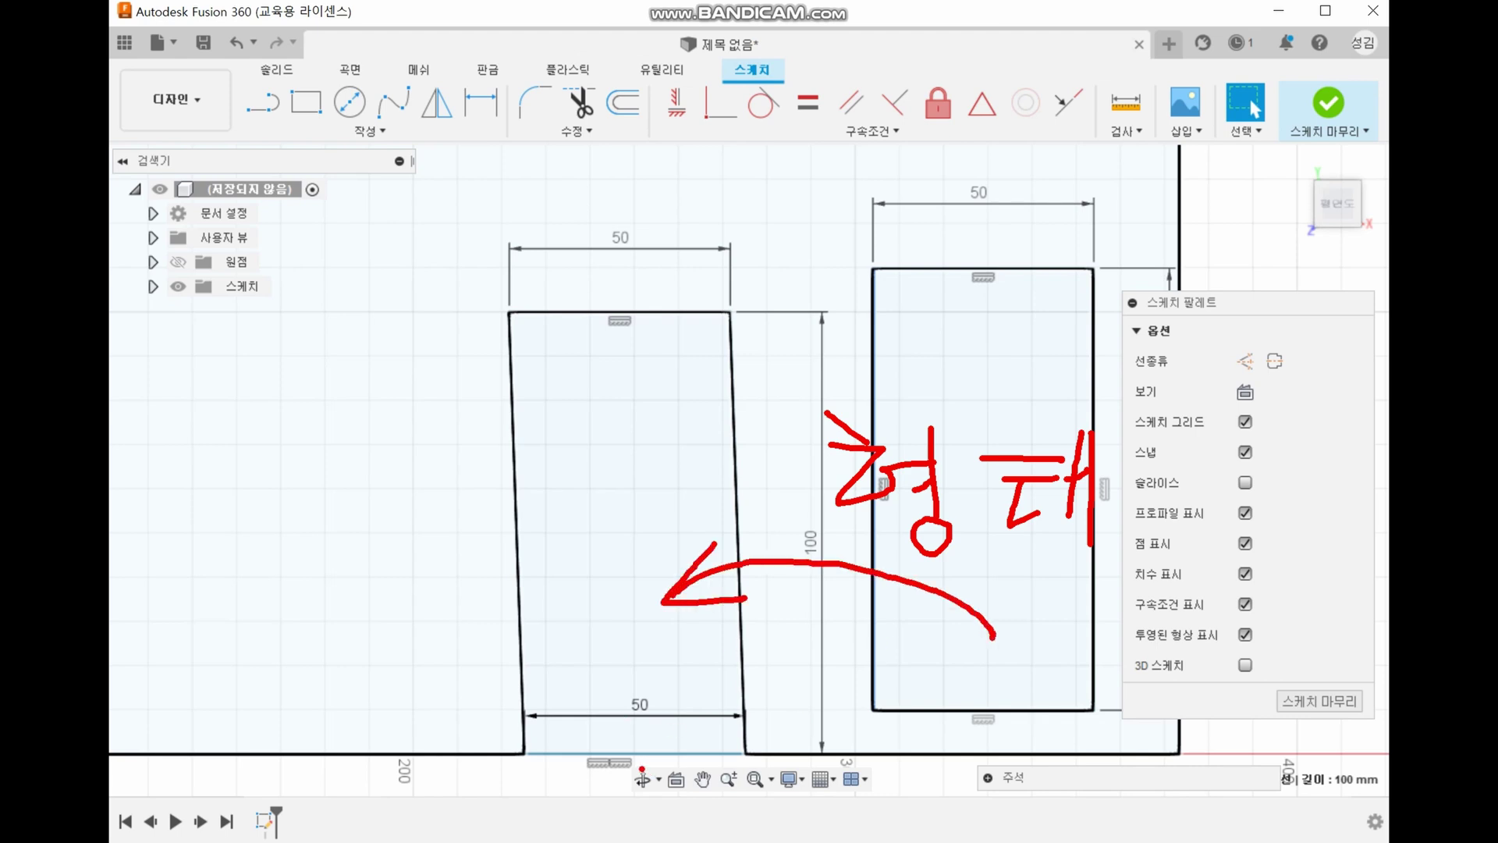
{"action": "mouse_move", "coordinate": [389, 753]}
{"action": "left_mouse_down"}
{"action": "mouse_move", "coordinate": [894, 757]}
{"action": "mouse_move", "coordinate": [820, 755]}
{"action": "left_mouse_up"}
{"action": "left_click_drag", "start_coordinate": [646, 750], "coordinate": [390, 759]}
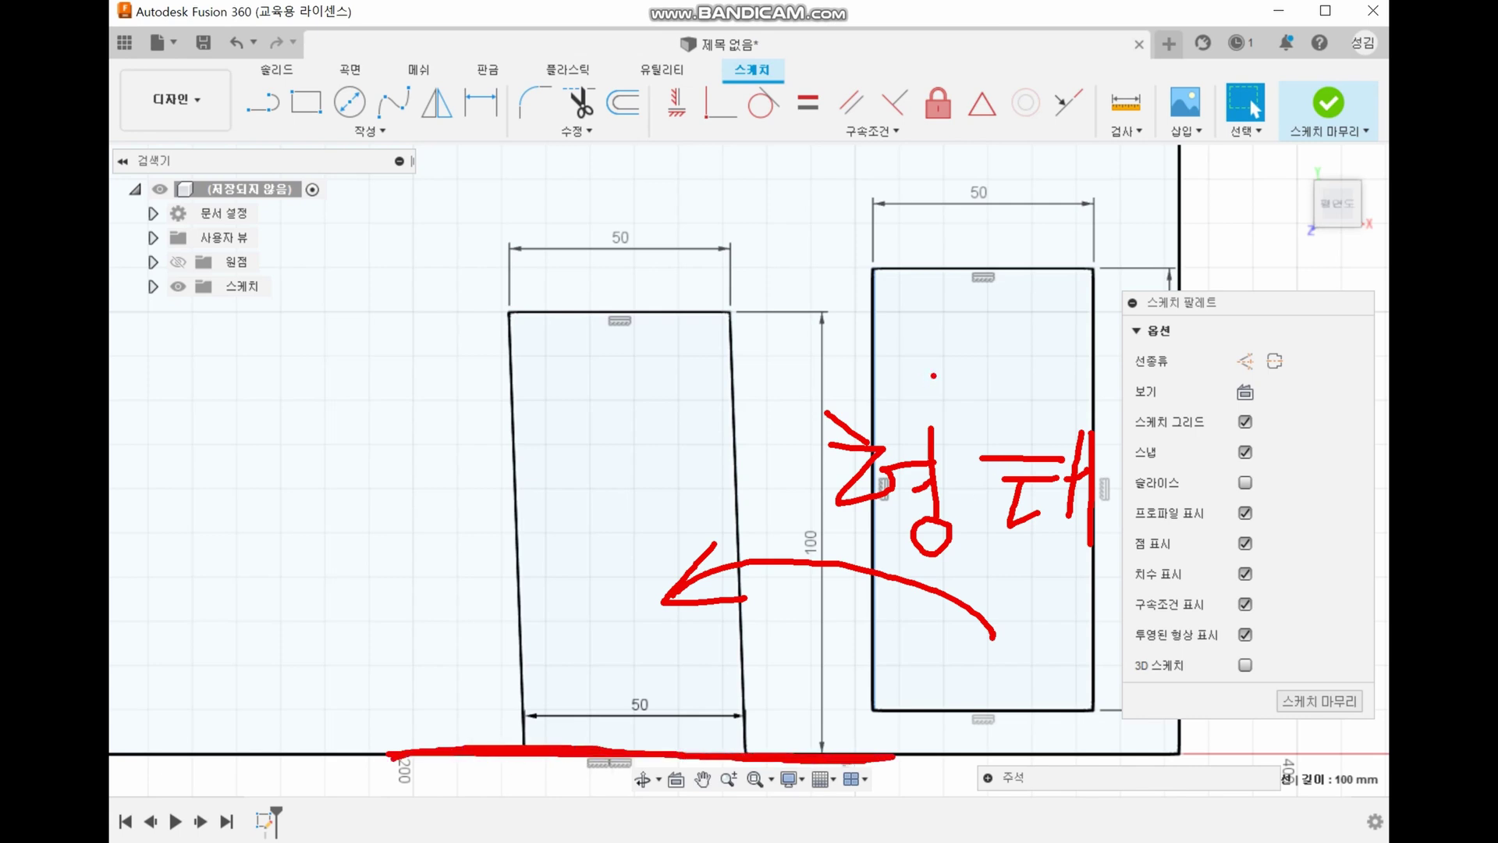
{"action": "mouse_move", "coordinate": [536, 692]}
{"action": "left_mouse_down"}
{"action": "mouse_move", "coordinate": [532, 745]}
{"action": "mouse_move", "coordinate": [520, 698]}
{"action": "left_mouse_up"}
{"action": "key", "text": "Escape"}
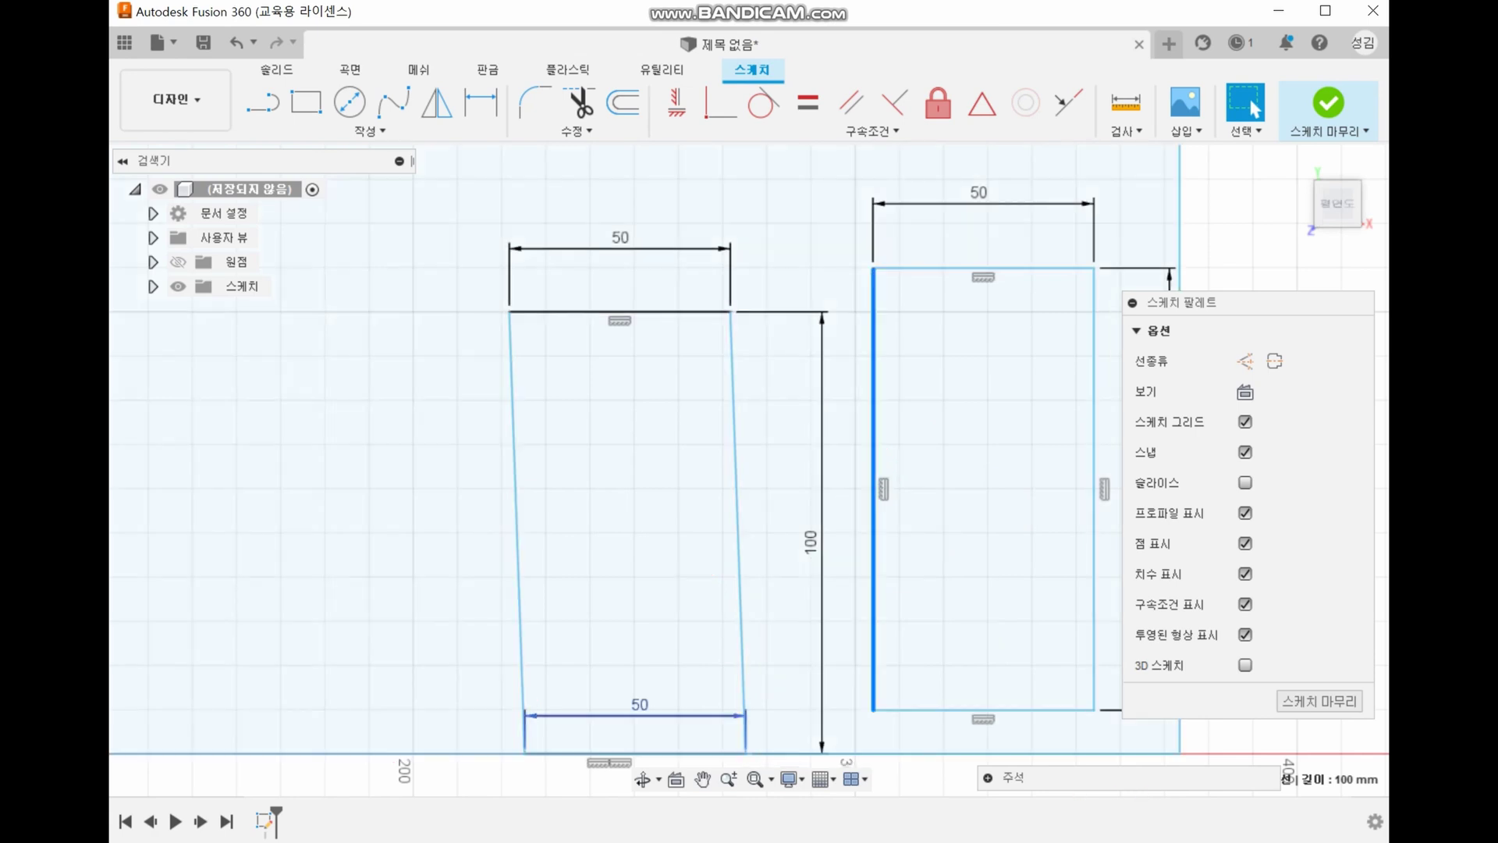
{"action": "left_click_drag", "start_coordinate": [481, 756], "coordinate": [783, 760]}
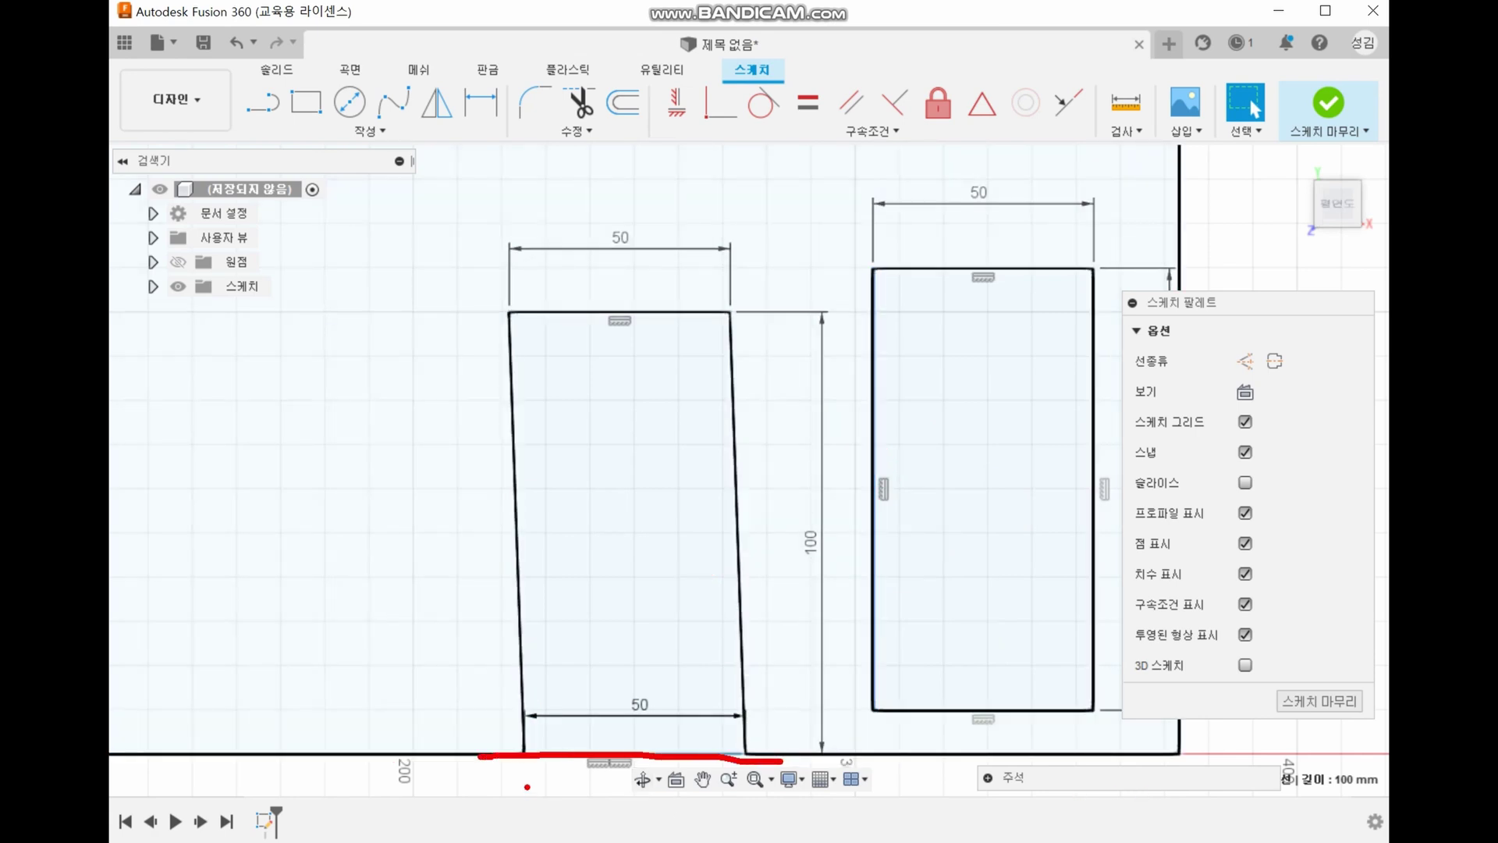
{"action": "mouse_move", "coordinate": [523, 769]}
{"action": "left_mouse_down"}
{"action": "mouse_move", "coordinate": [521, 783]}
{"action": "mouse_move", "coordinate": [533, 667]}
{"action": "left_mouse_up"}
{"action": "left_click_drag", "start_coordinate": [862, 716], "coordinate": [1004, 709]}
{"action": "left_click_drag", "start_coordinate": [866, 738], "coordinate": [866, 651]}
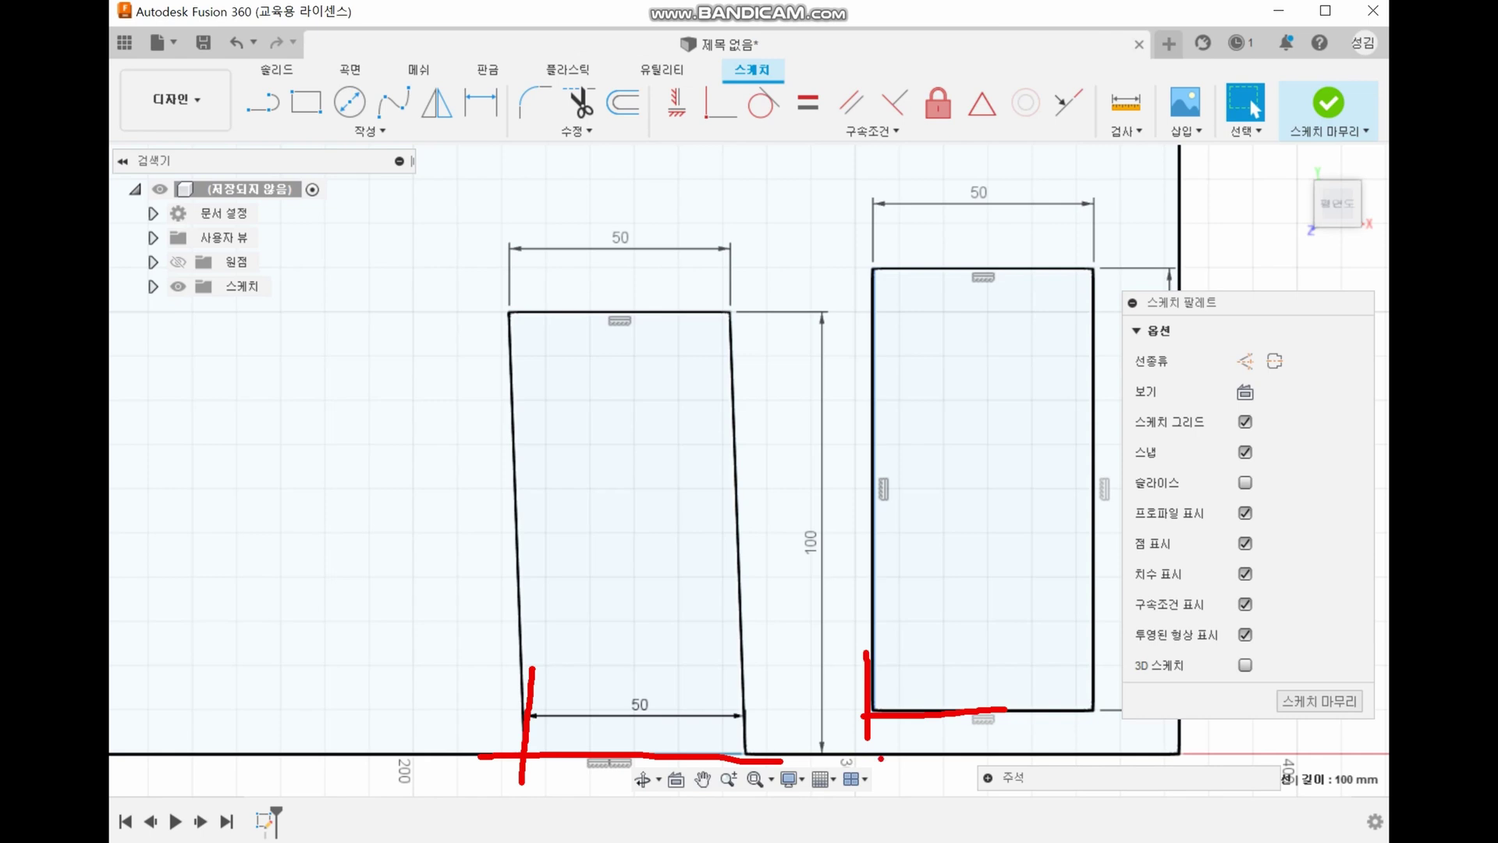
Step: Dimension the angle between the slanted shape's left edge and its bottom edge
{"action": "mouse_move", "coordinate": [692, 801]}
{"action": "left_mouse_down"}
{"action": "mouse_move", "coordinate": [640, 717]}
{"action": "mouse_move", "coordinate": [609, 737]}
{"action": "left_mouse_up"}
{"action": "left_click_drag", "start_coordinate": [629, 686], "coordinate": [683, 712]}
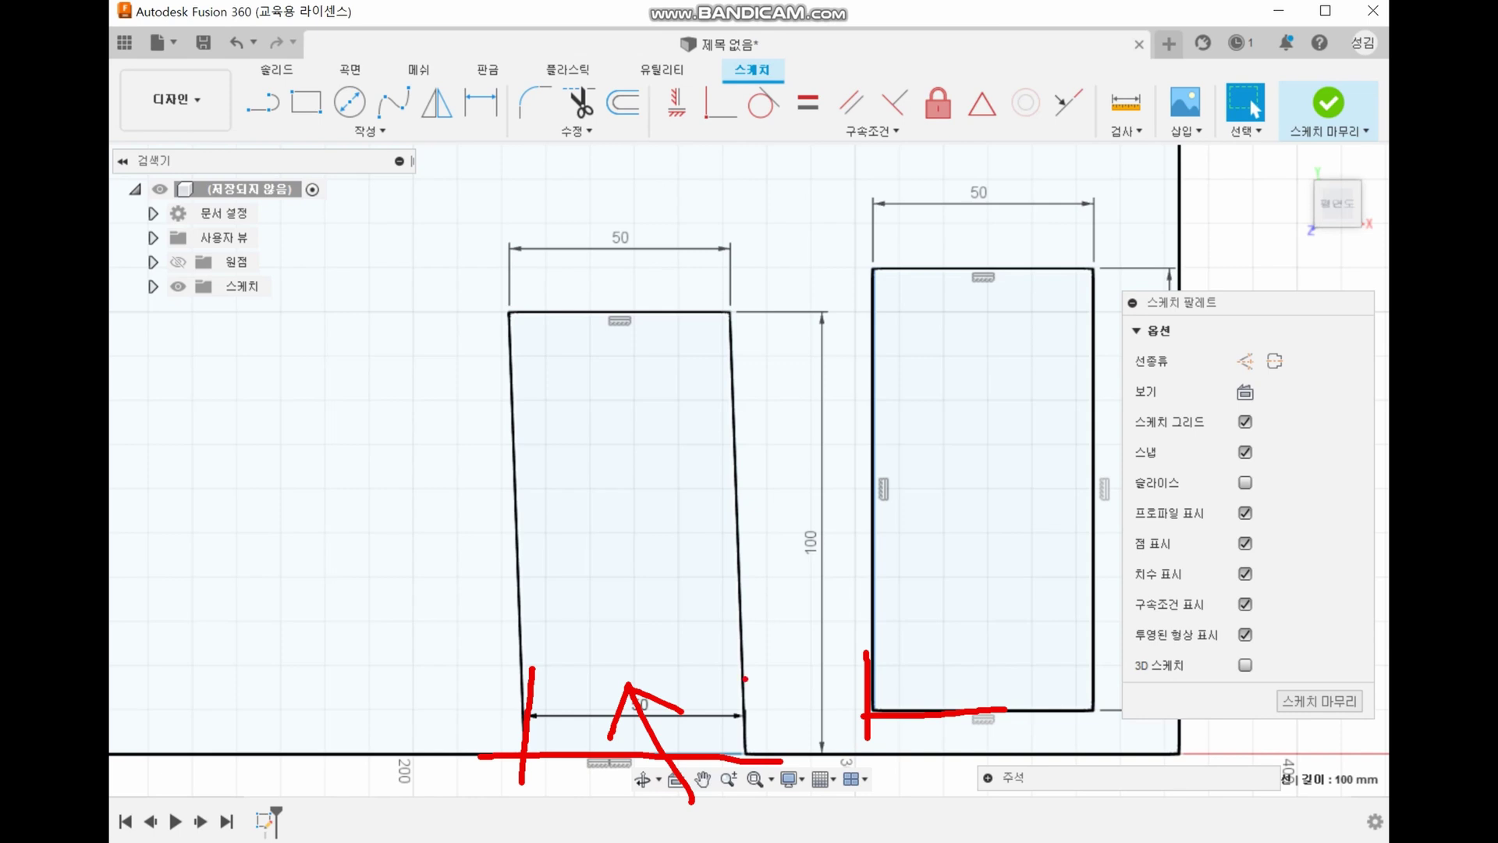
{"action": "key", "text": "Escape"}
{"action": "key", "text": "d"}
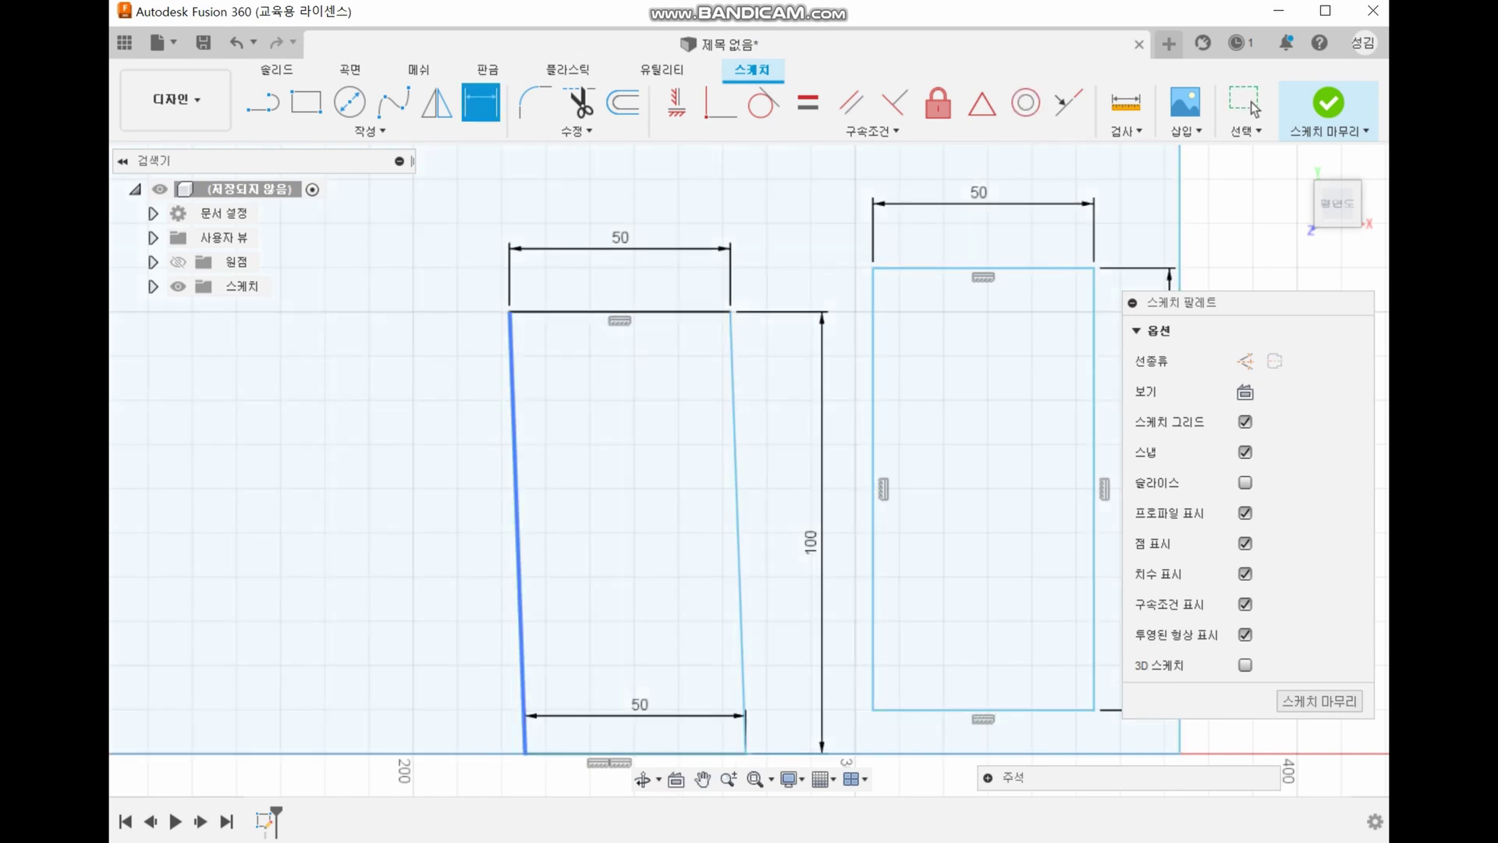
{"action": "left_click", "coordinate": [523, 660]}
{"action": "left_click", "coordinate": [562, 753]}
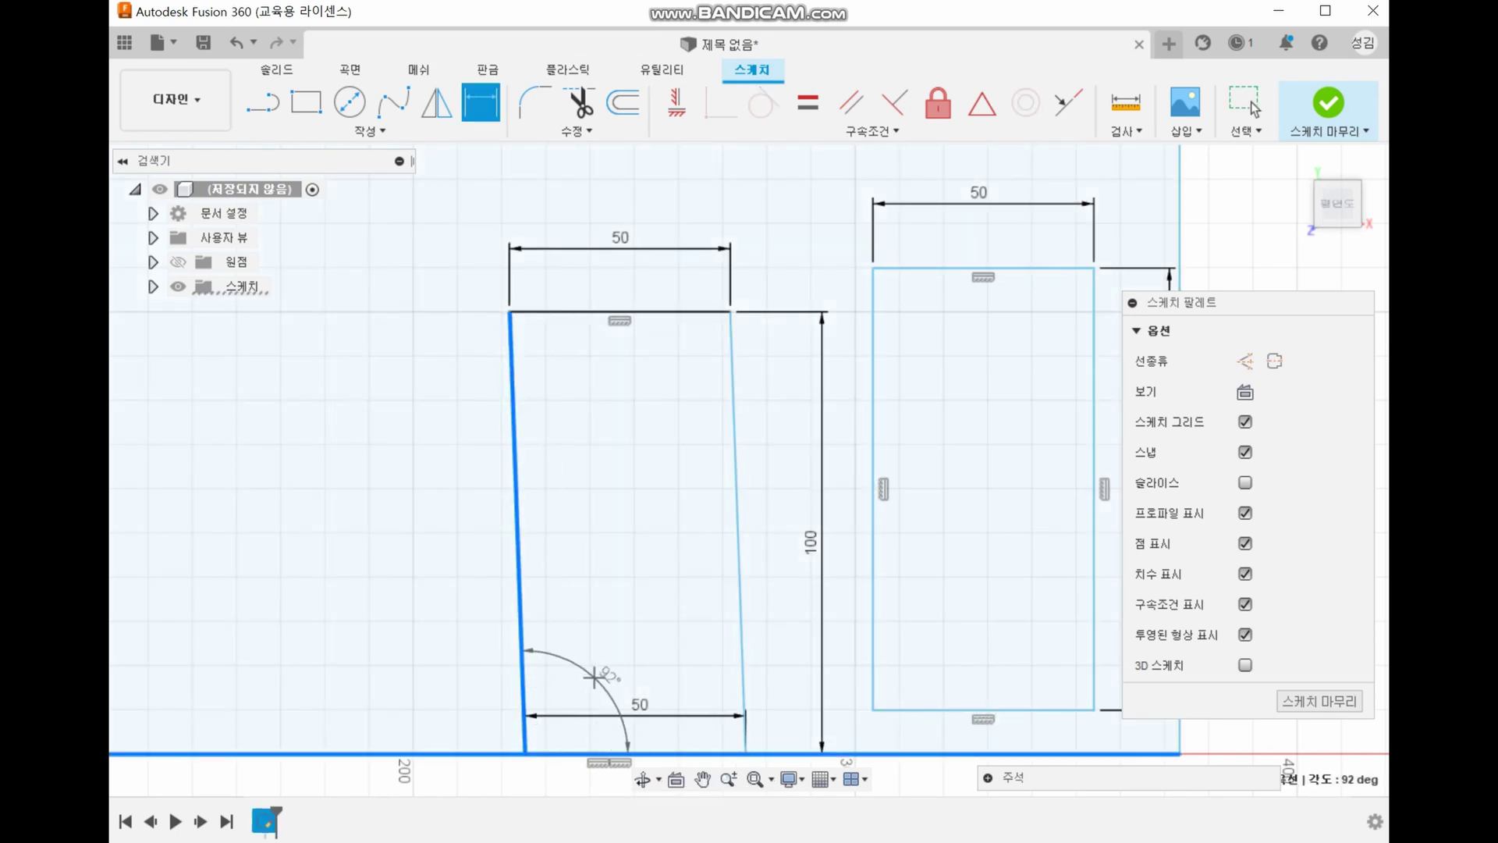
{"action": "left_click", "coordinate": [598, 677]}
{"action": "key", "text": "Return"}
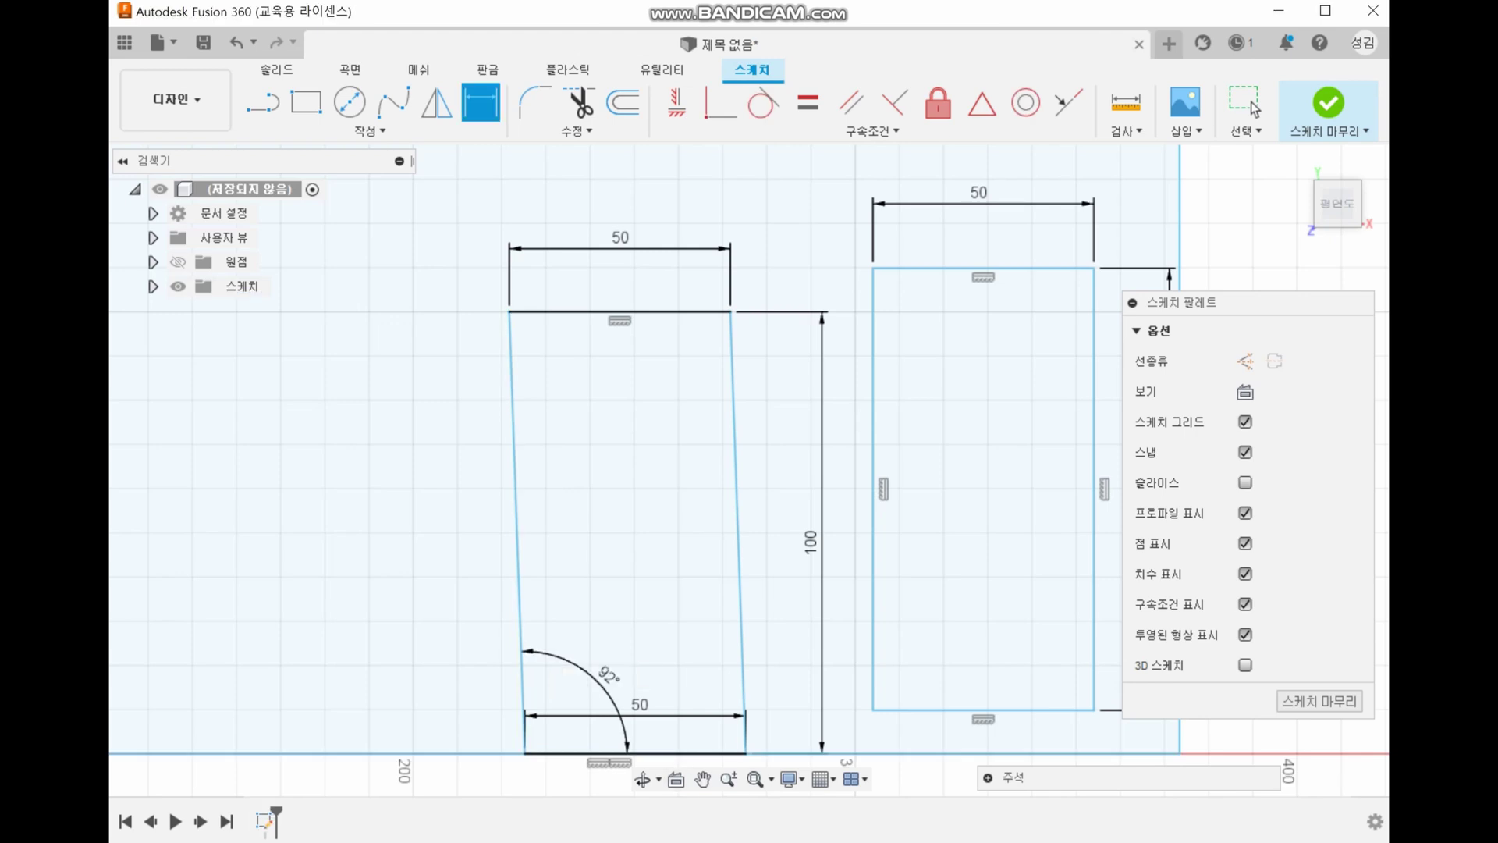
{"action": "left_click_drag", "start_coordinate": [632, 694], "coordinate": [646, 697]}
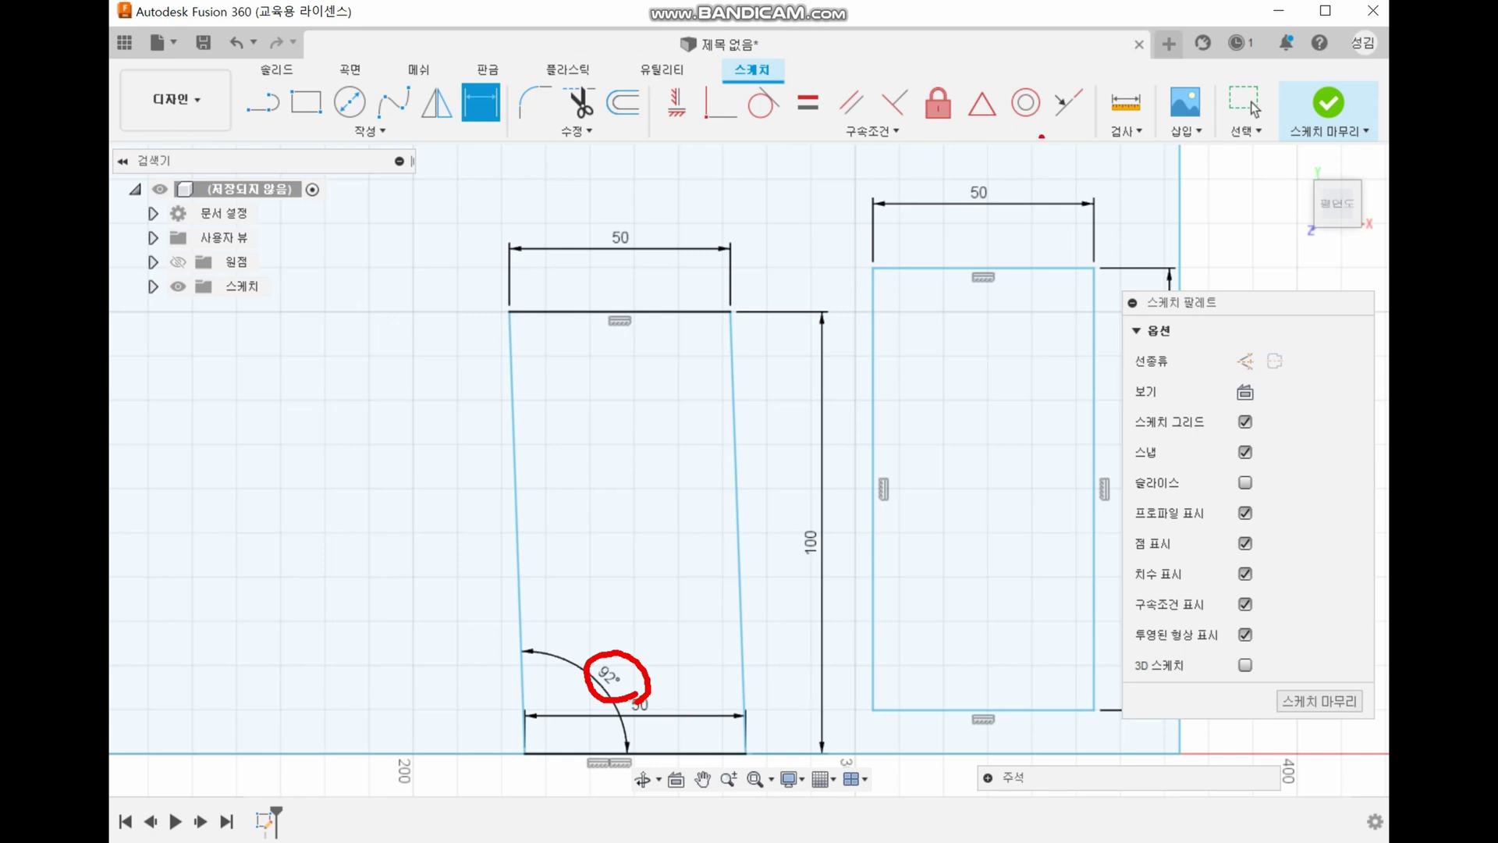
{"action": "left_click_drag", "start_coordinate": [1004, 192], "coordinate": [988, 227]}
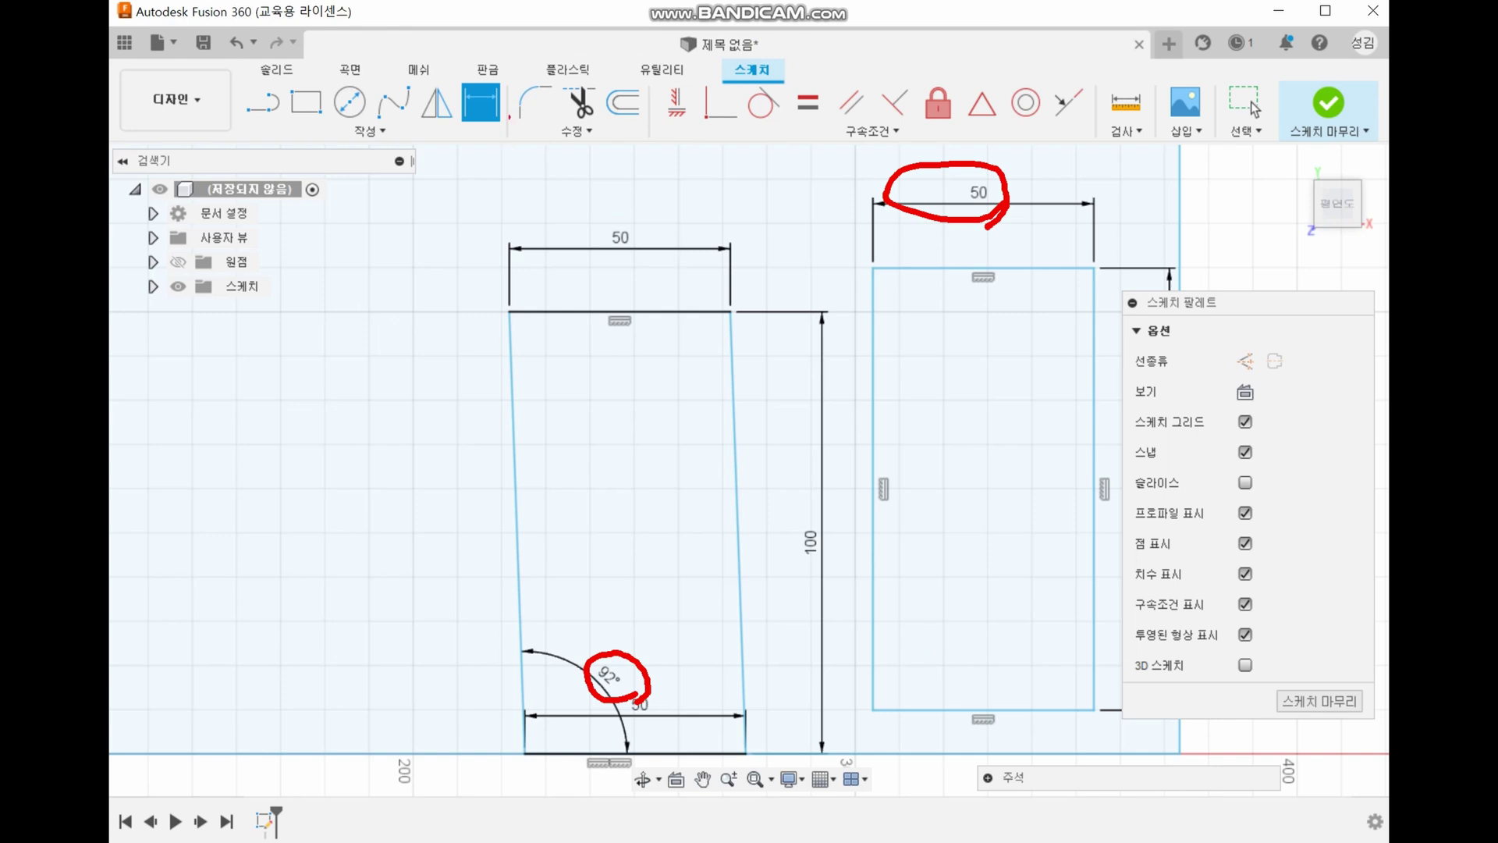
{"action": "left_click_drag", "start_coordinate": [337, 120], "coordinate": [393, 148]}
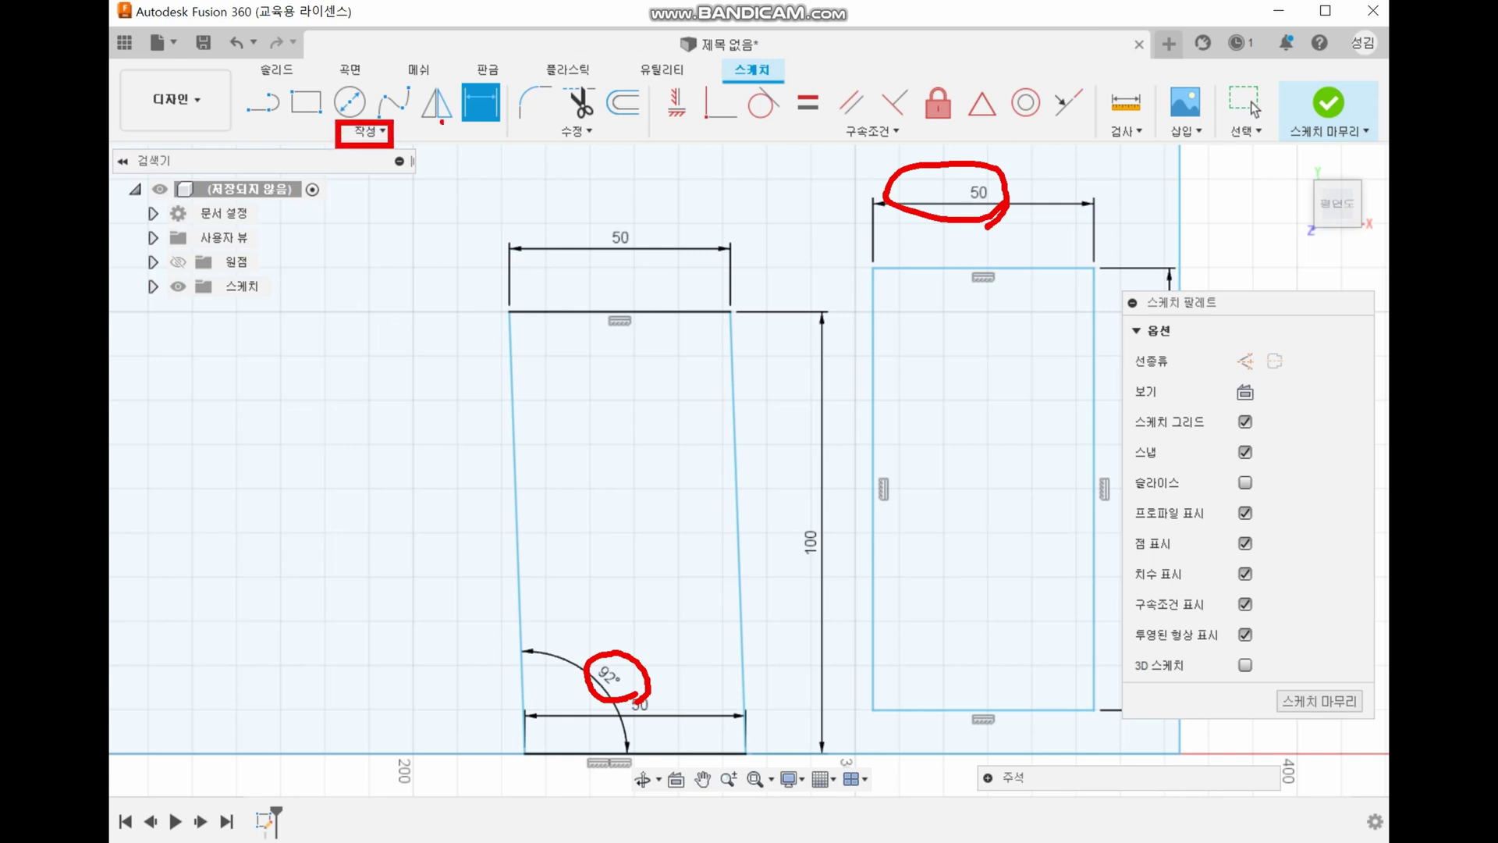
{"action": "left_click_drag", "start_coordinate": [454, 75], "coordinate": [518, 133]}
{"action": "mouse_move", "coordinate": [554, 355]}
{"action": "left_mouse_down"}
{"action": "mouse_move", "coordinate": [503, 232]}
{"action": "mouse_move", "coordinate": [463, 185]}
{"action": "mouse_move", "coordinate": [507, 167]}
{"action": "left_mouse_up"}
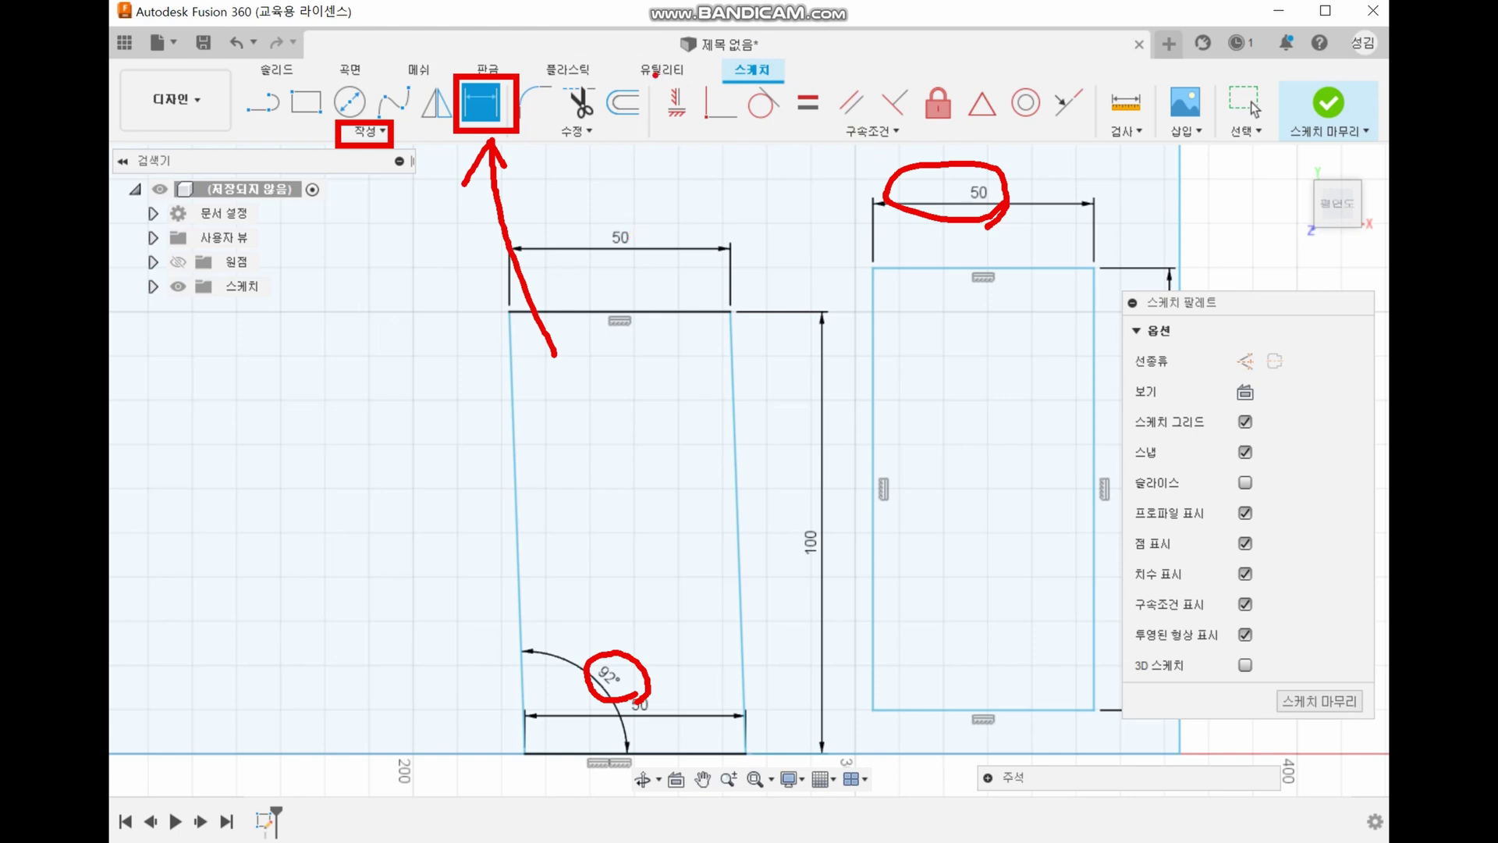
{"action": "mouse_move", "coordinate": [650, 74]}
{"action": "left_mouse_down"}
{"action": "mouse_move", "coordinate": [910, 149]}
{"action": "mouse_move", "coordinate": [1104, 150]}
{"action": "left_mouse_up"}
{"action": "mouse_move", "coordinate": [686, 388]}
{"action": "left_mouse_down"}
{"action": "mouse_move", "coordinate": [820, 162]}
{"action": "mouse_move", "coordinate": [769, 191]}
{"action": "mouse_move", "coordinate": [823, 222]}
{"action": "left_mouse_up"}
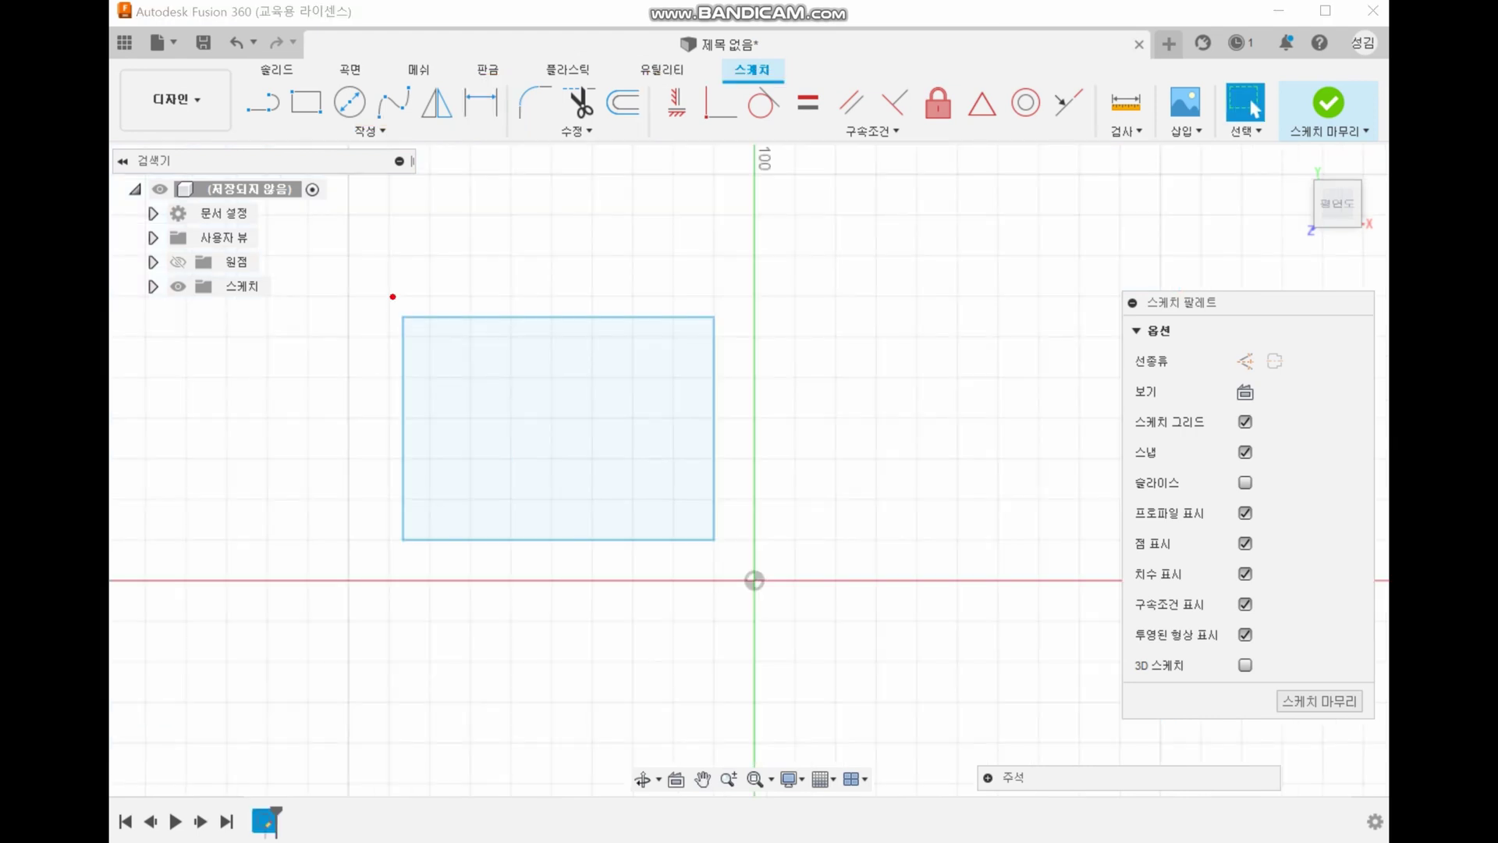
{"action": "mouse_move", "coordinate": [367, 285]}
{"action": "left_mouse_down"}
{"action": "mouse_move", "coordinate": [552, 529]}
{"action": "mouse_move", "coordinate": [760, 587]}
{"action": "left_mouse_up"}
Step: Move the unconstrained rectangle's top edge slightly upward and pull its lower-right corner up and outward across the vertical axis
{"action": "key", "text": "Escape"}
{"action": "left_click", "coordinate": [699, 320]}
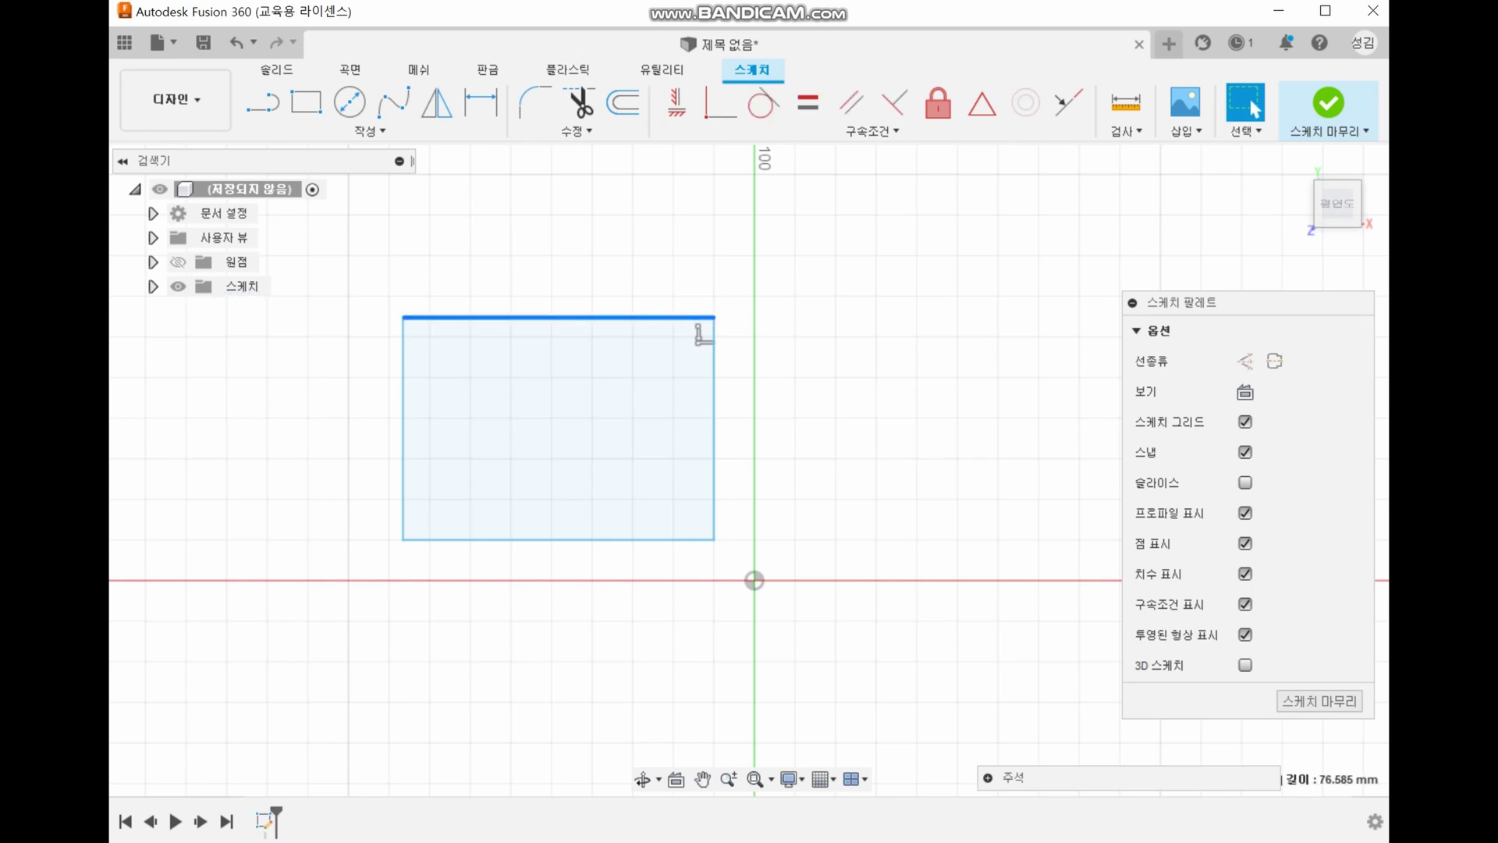
{"action": "key", "text": "Escape"}
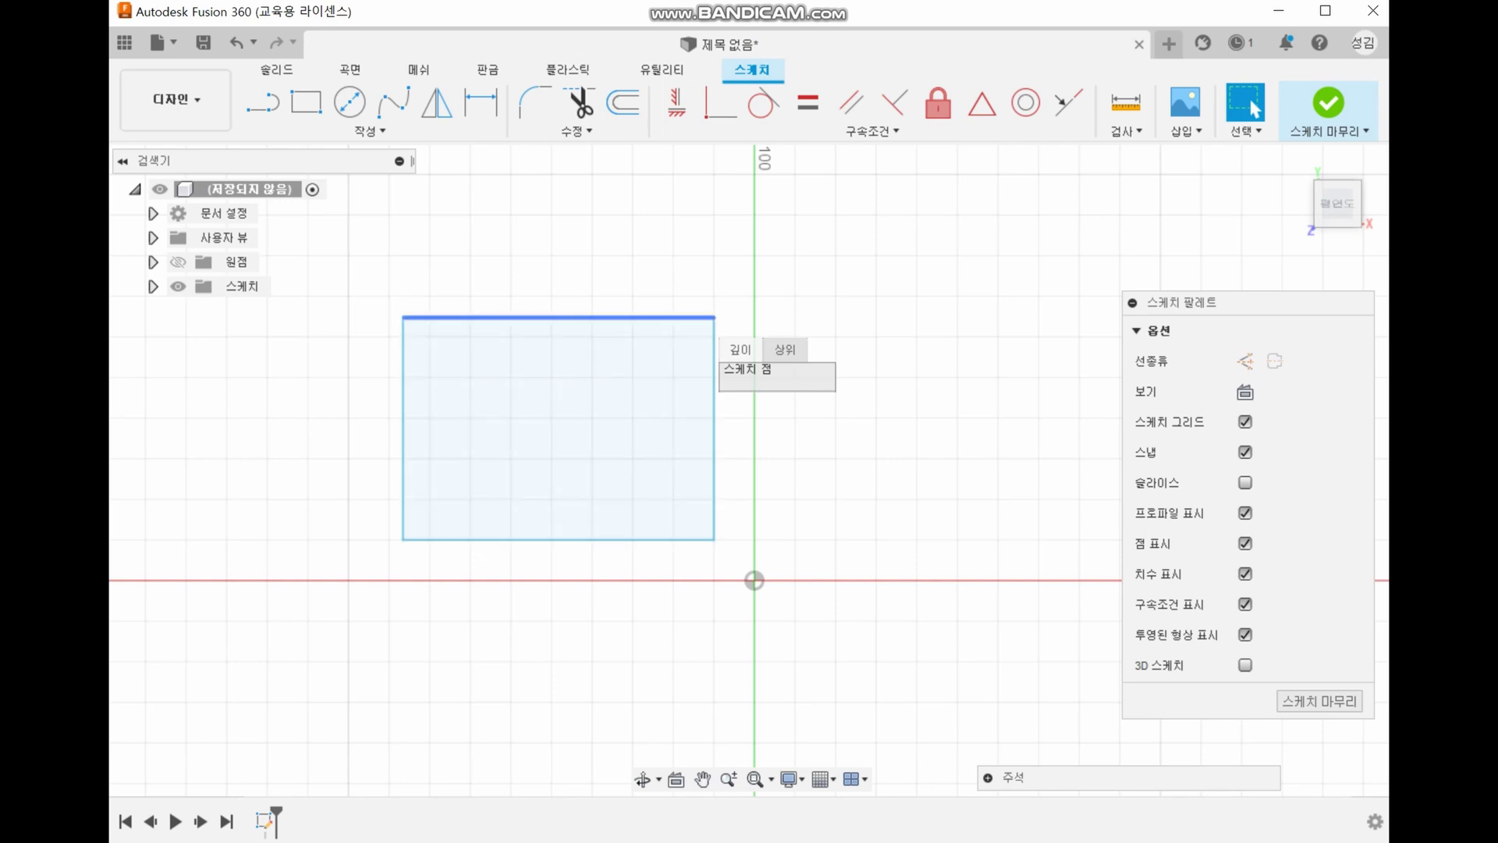
{"action": "mouse_move", "coordinate": [625, 318]}
{"action": "left_mouse_down"}
{"action": "mouse_move", "coordinate": [624, 214]}
{"action": "mouse_move", "coordinate": [624, 305]}
{"action": "left_mouse_up"}
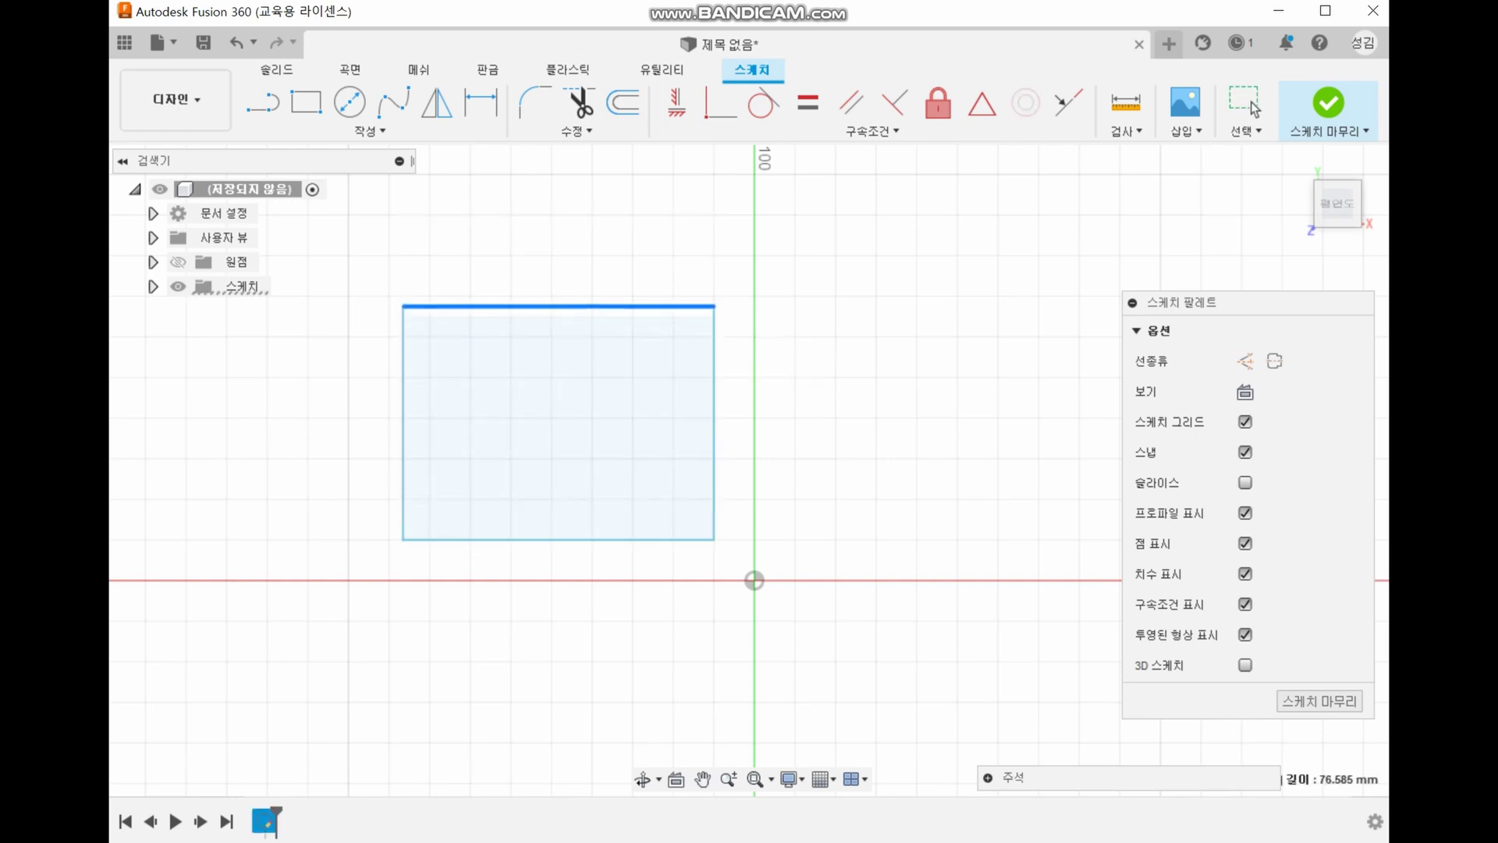
{"action": "left_click_drag", "start_coordinate": [714, 539], "coordinate": [763, 479]}
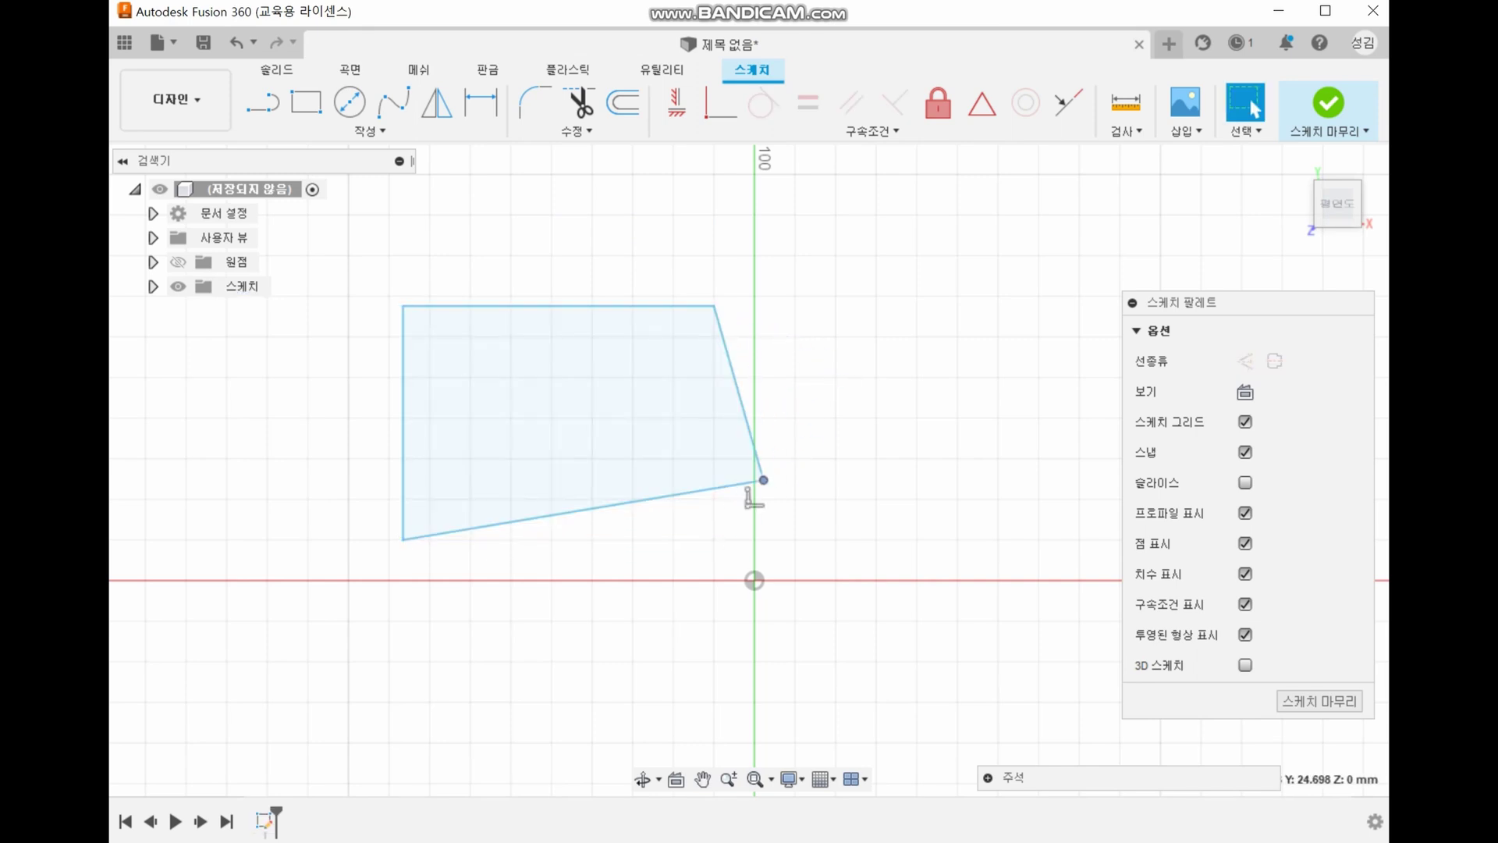
Step: Distort the four-sided shape by pulling its left corners inward and back out, and move its top-right corner level with the top-left one
{"action": "left_click_drag", "start_coordinate": [402, 540], "coordinate": [361, 395]}
{"action": "mouse_move", "coordinate": [403, 305]}
{"action": "left_mouse_down"}
{"action": "mouse_move", "coordinate": [555, 317]}
{"action": "mouse_move", "coordinate": [546, 278]}
{"action": "mouse_move", "coordinate": [571, 385]}
{"action": "left_mouse_up"}
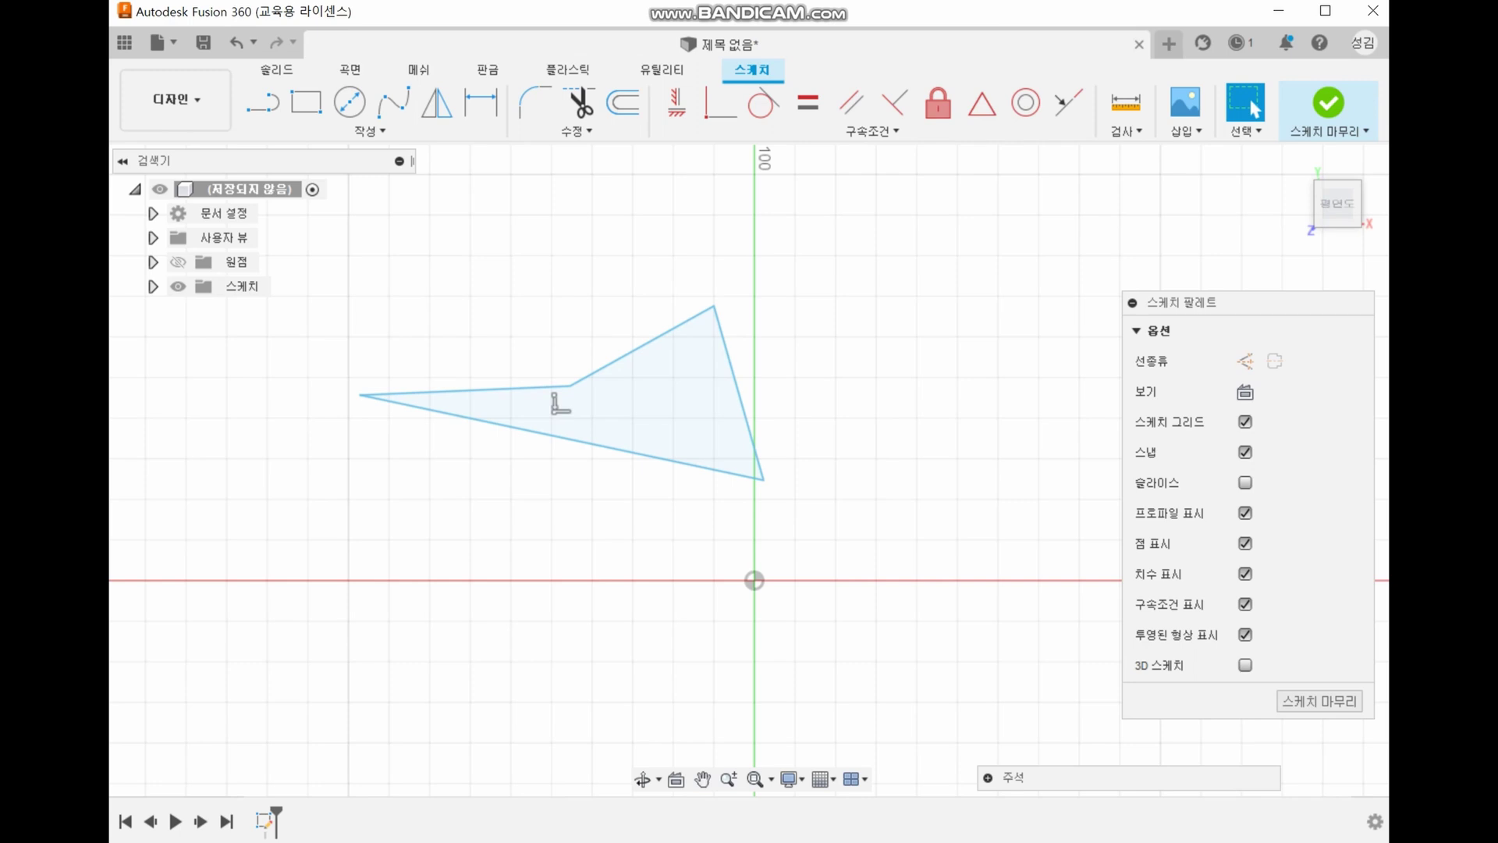
{"action": "key", "text": "Delete"}
{"action": "mouse_move", "coordinate": [557, 402]}
{"action": "left_mouse_down"}
{"action": "mouse_move", "coordinate": [297, 282]}
{"action": "mouse_move", "coordinate": [375, 269]}
{"action": "left_mouse_up"}
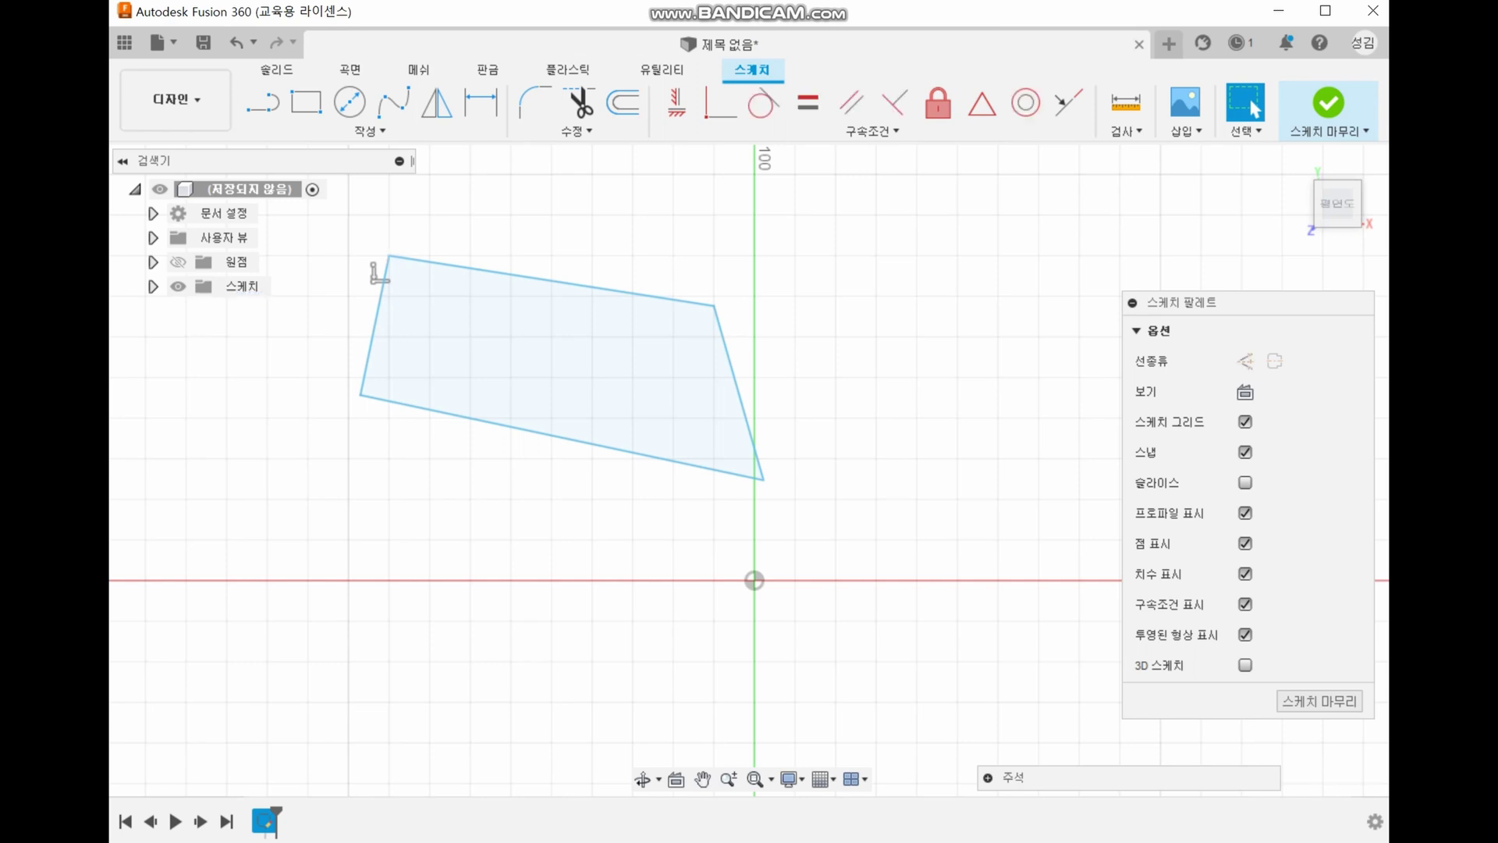
{"action": "left_click_drag", "start_coordinate": [361, 395], "coordinate": [341, 535]}
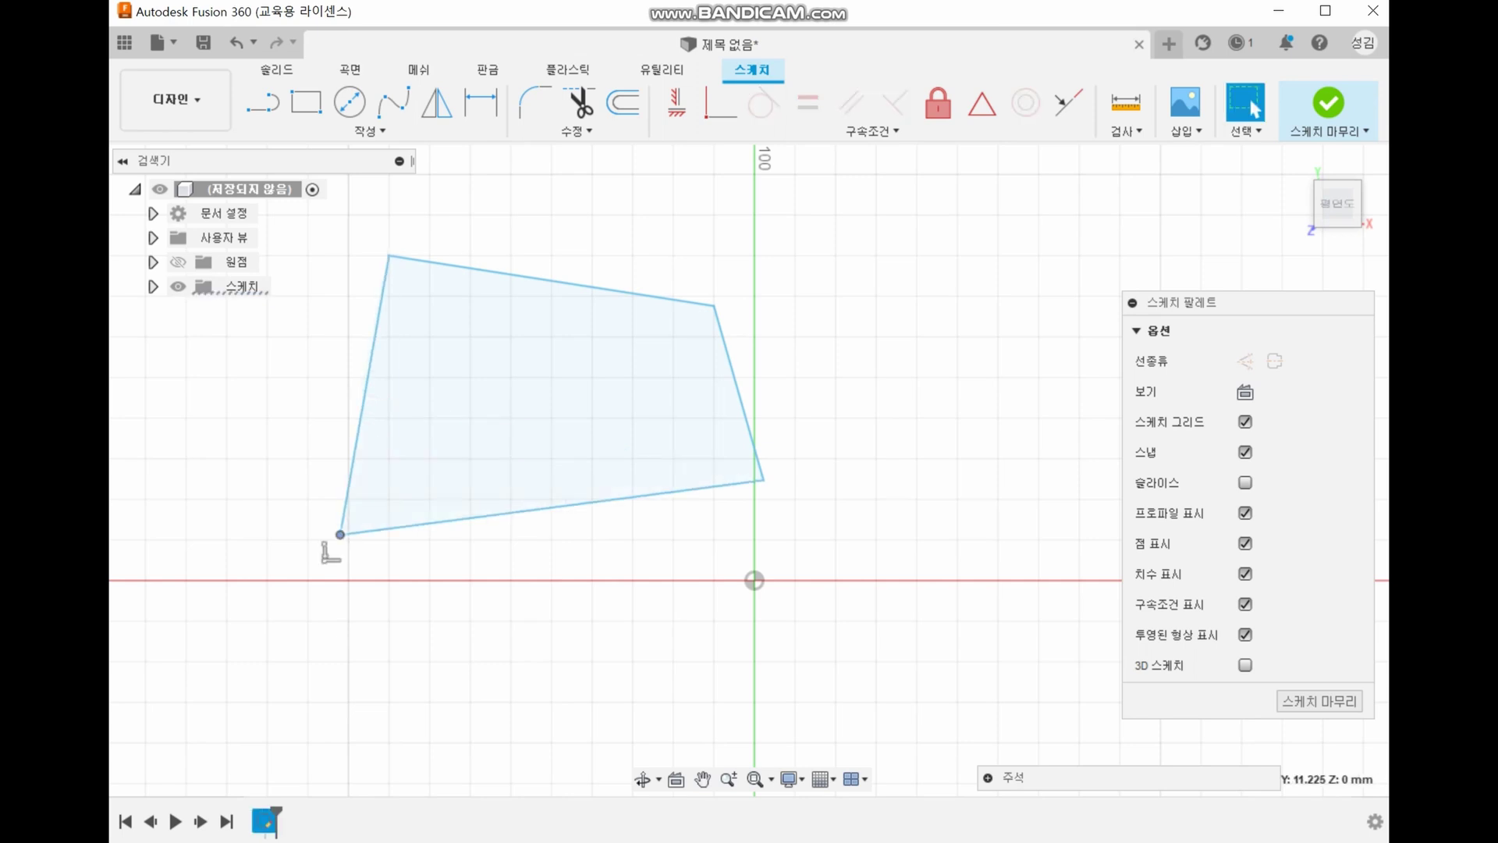
{"action": "mouse_move", "coordinate": [713, 306]}
{"action": "left_mouse_down"}
{"action": "mouse_move", "coordinate": [660, 293]}
{"action": "mouse_move", "coordinate": [551, 374]}
{"action": "mouse_move", "coordinate": [640, 341]}
{"action": "mouse_move", "coordinate": [615, 359]}
{"action": "mouse_move", "coordinate": [672, 255]}
{"action": "left_mouse_up"}
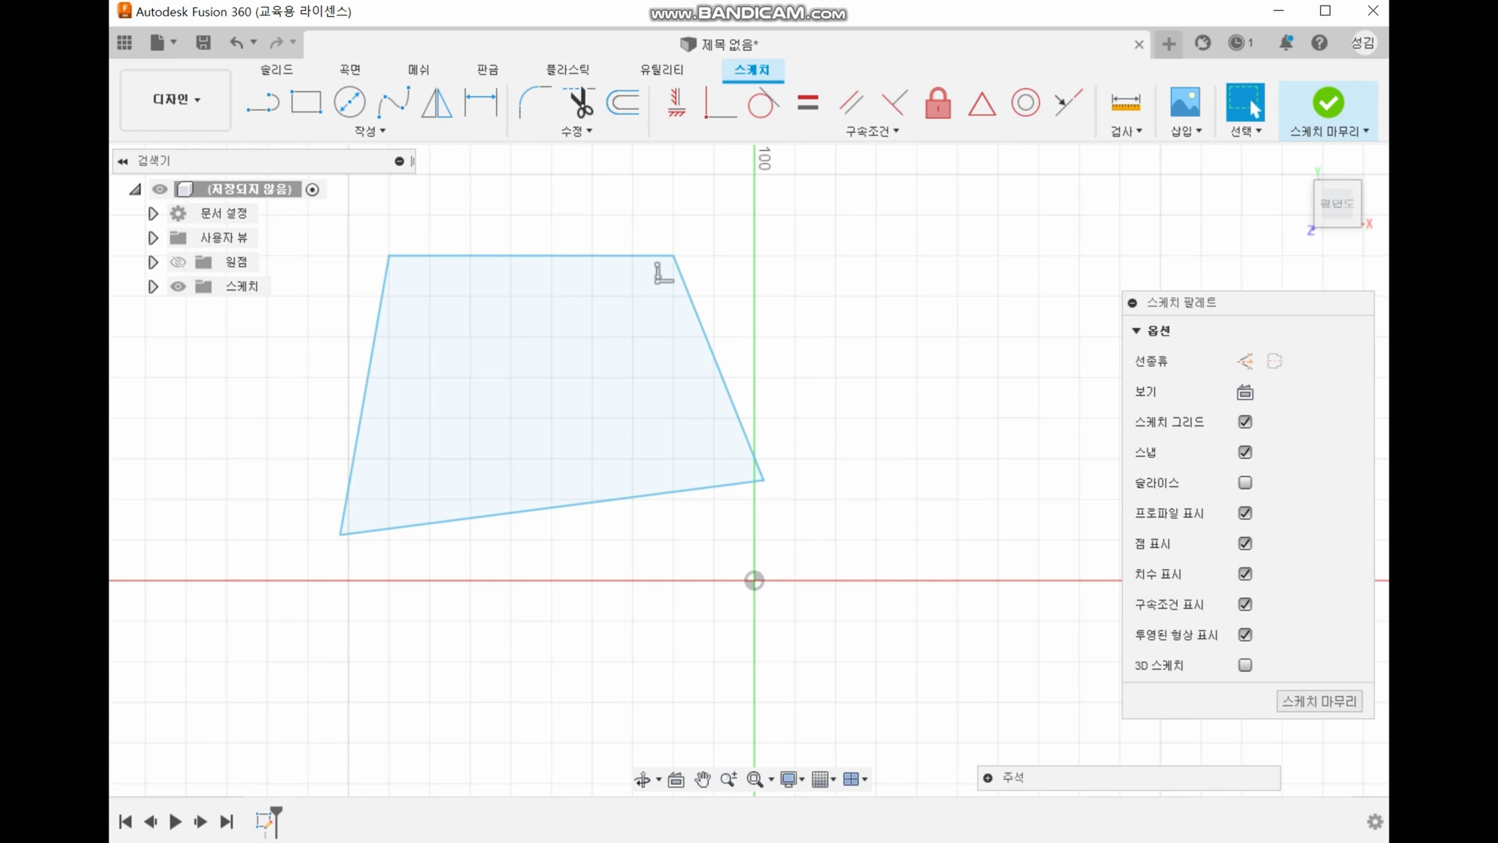
Step: Draw a two-point rectangle above the horizontal axis, to the right of the irregular four-sided shape
{"action": "middle_click_drag", "start_coordinate": [811, 405], "coordinate": [700, 437]}
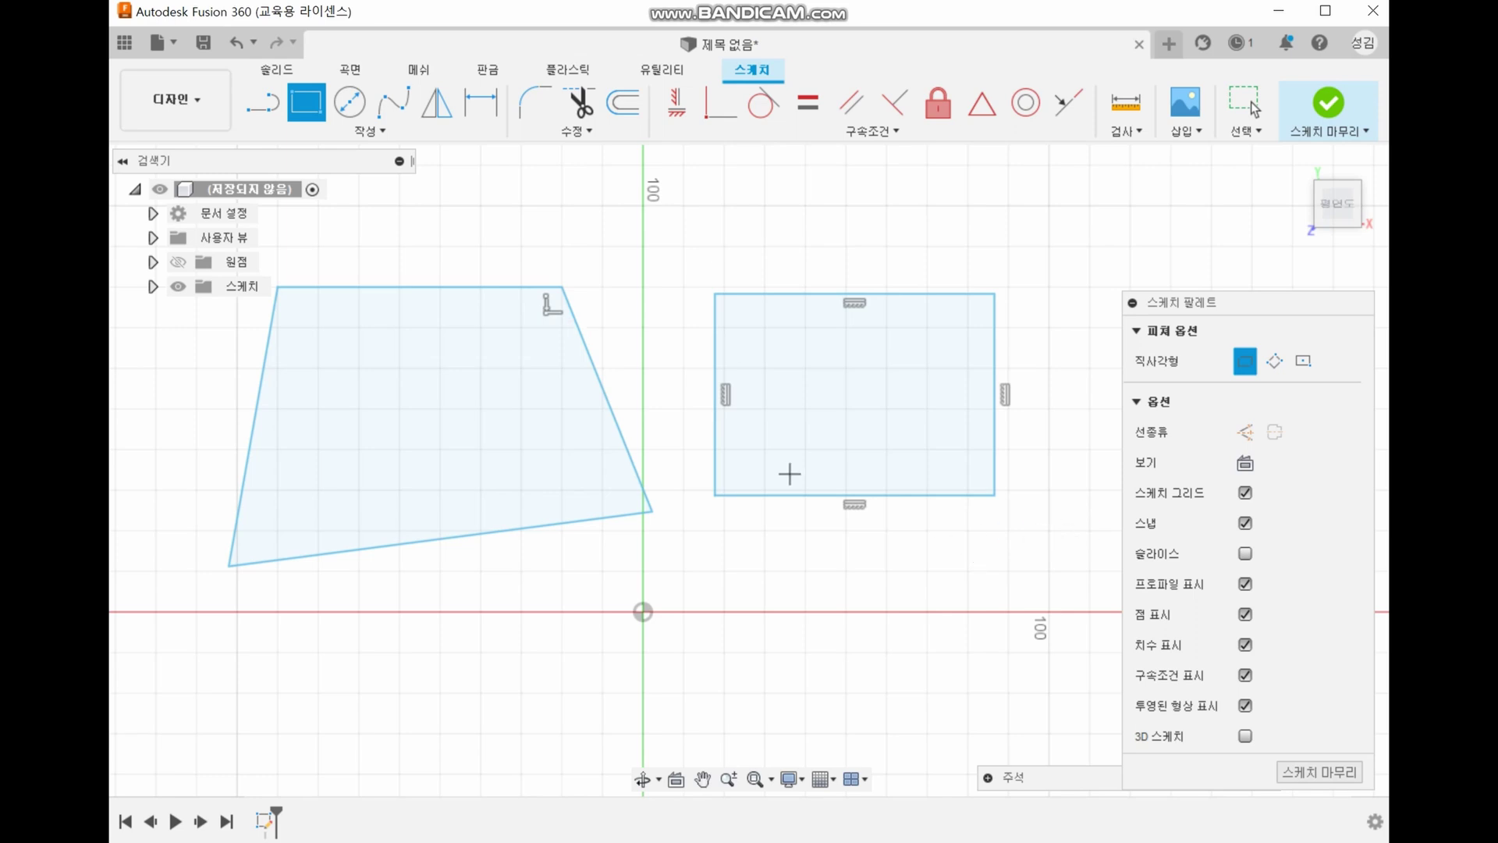
{"action": "key", "text": "Escape"}
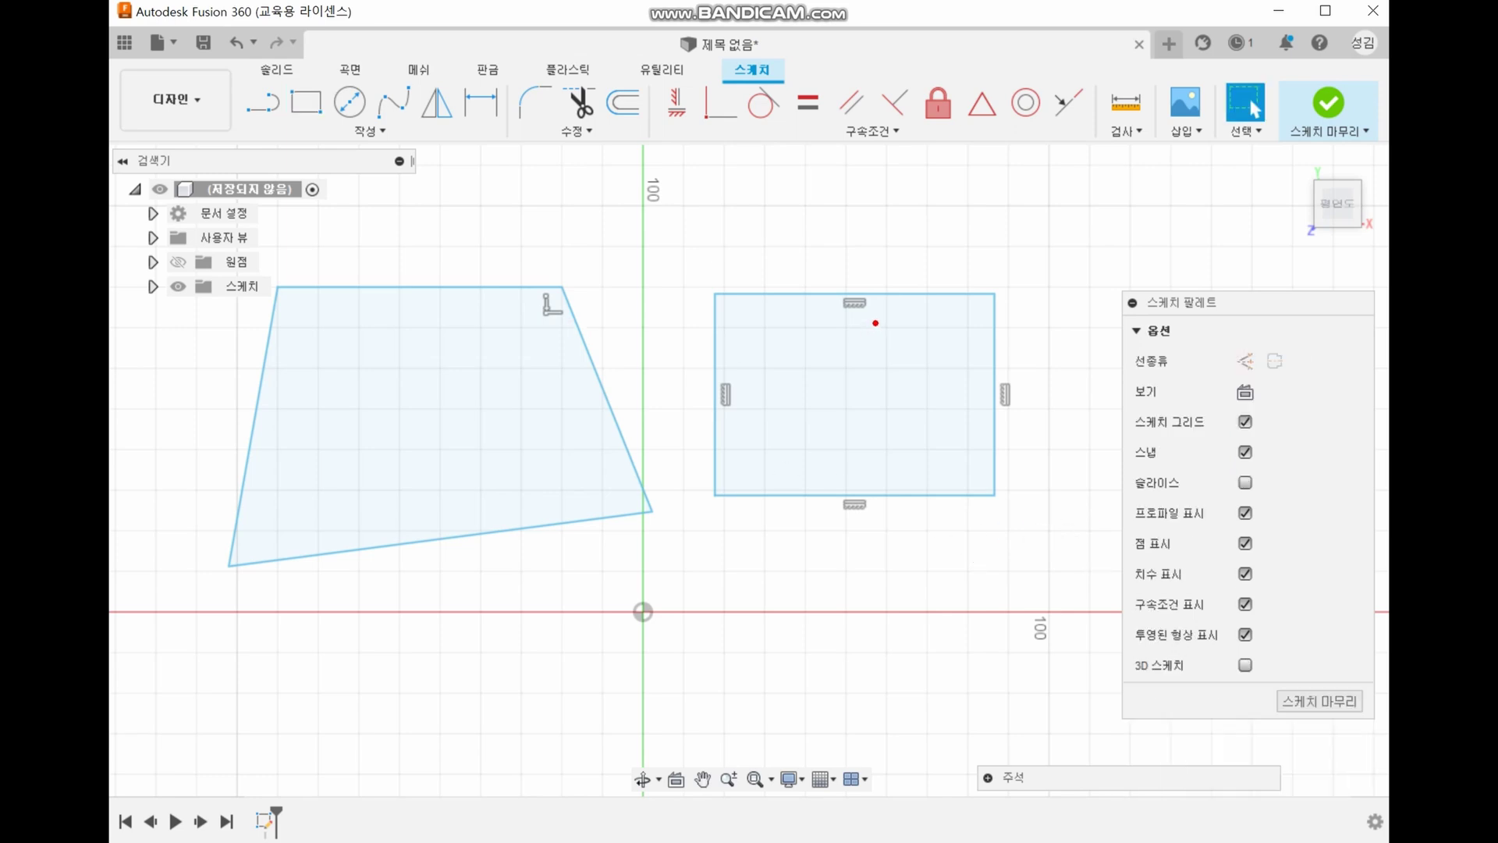
{"action": "mouse_move", "coordinate": [878, 323]}
{"action": "left_mouse_down"}
{"action": "mouse_move", "coordinate": [829, 289]}
{"action": "mouse_move", "coordinate": [886, 300]}
{"action": "mouse_move", "coordinate": [881, 319]}
{"action": "left_mouse_up"}
{"action": "mouse_move", "coordinate": [748, 402]}
{"action": "left_mouse_down"}
{"action": "mouse_move", "coordinate": [700, 411]}
{"action": "mouse_move", "coordinate": [755, 421]}
{"action": "left_mouse_up"}
{"action": "mouse_move", "coordinate": [866, 490]}
{"action": "left_mouse_down"}
{"action": "mouse_move", "coordinate": [905, 518]}
{"action": "mouse_move", "coordinate": [878, 528]}
{"action": "left_mouse_up"}
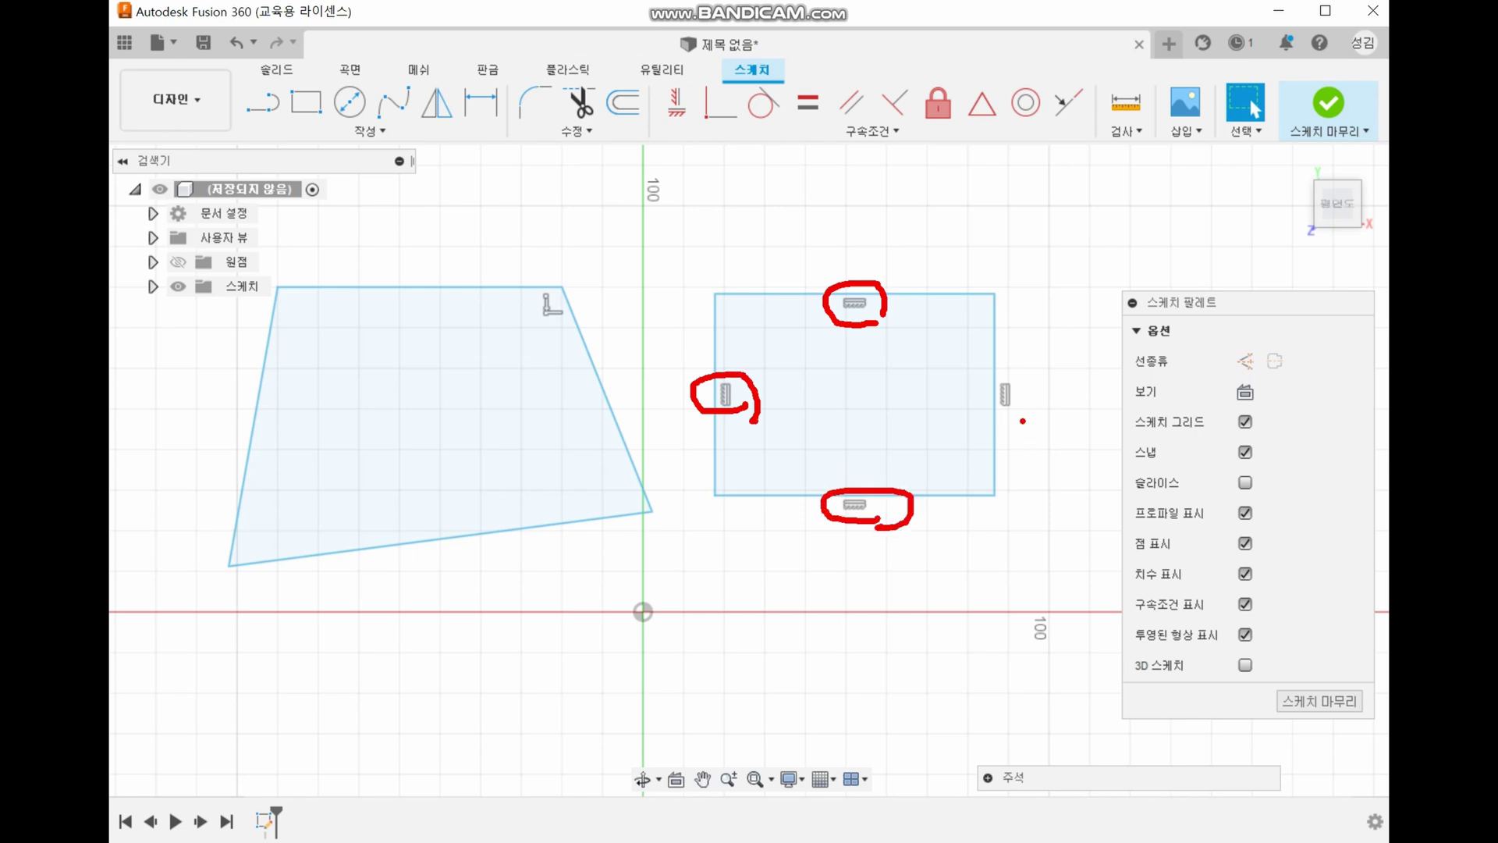
{"action": "mouse_move", "coordinate": [1023, 421]}
{"action": "left_mouse_down"}
{"action": "mouse_move", "coordinate": [999, 382]}
{"action": "mouse_move", "coordinate": [1029, 417]}
{"action": "left_mouse_up"}
{"action": "mouse_move", "coordinate": [414, 293]}
{"action": "left_mouse_down"}
{"action": "mouse_move", "coordinate": [380, 321]}
{"action": "mouse_move", "coordinate": [403, 328]}
{"action": "left_mouse_up"}
{"action": "left_click_drag", "start_coordinate": [303, 397], "coordinate": [266, 424]}
{"action": "left_click_drag", "start_coordinate": [271, 392], "coordinate": [284, 428]}
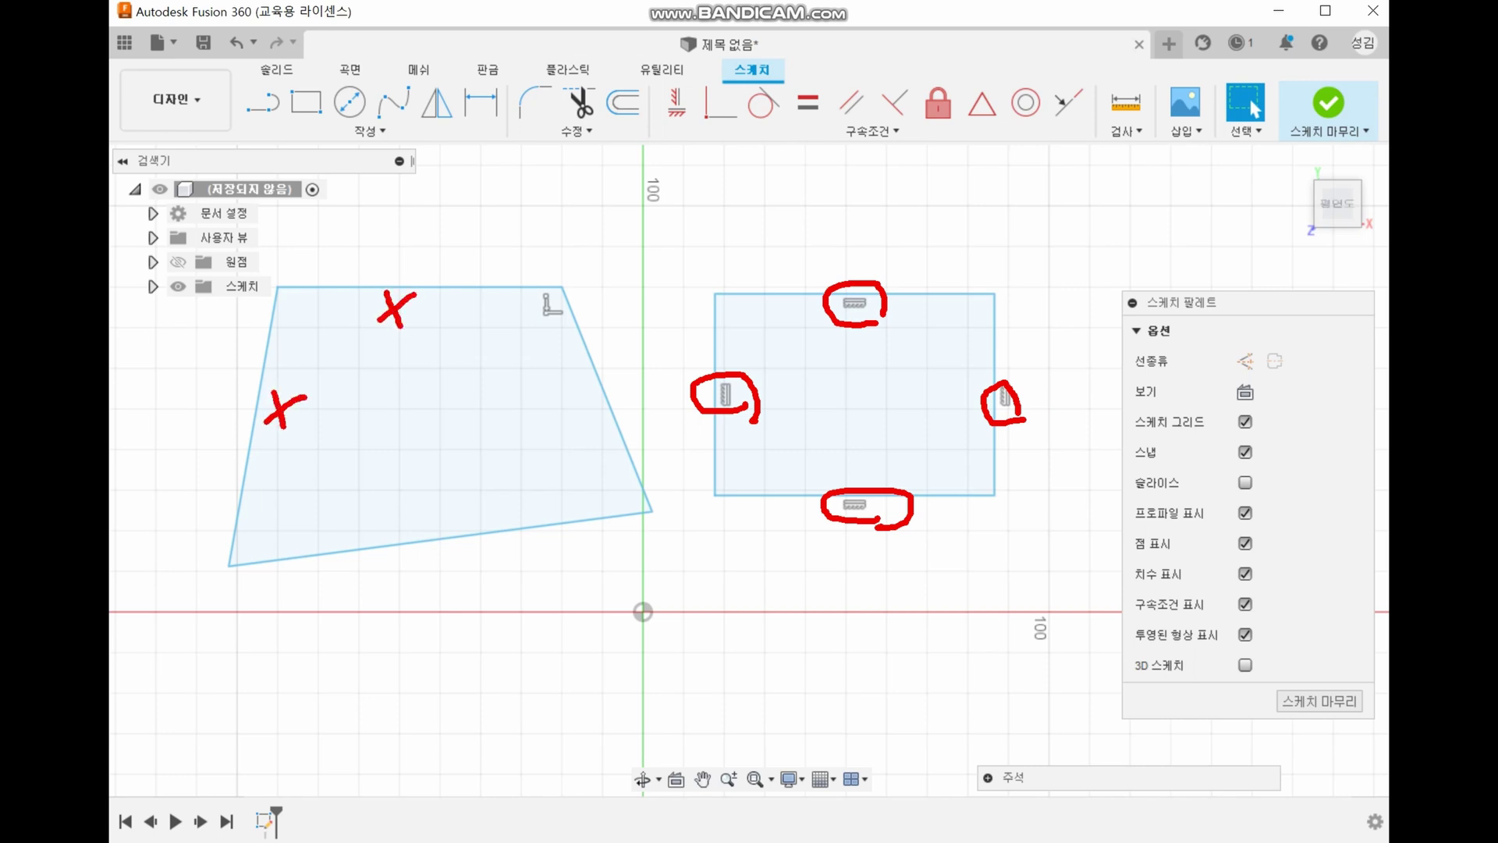
{"action": "left_click_drag", "start_coordinate": [500, 497], "coordinate": [438, 522]}
{"action": "left_click_drag", "start_coordinate": [442, 499], "coordinate": [476, 539]}
{"action": "left_click_drag", "start_coordinate": [615, 389], "coordinate": [569, 425]}
{"action": "left_click_drag", "start_coordinate": [575, 386], "coordinate": [622, 439]}
{"action": "key", "text": "e"}
{"action": "mouse_move", "coordinate": [736, 421]}
{"action": "left_mouse_down"}
{"action": "mouse_move", "coordinate": [712, 359]}
{"action": "mouse_move", "coordinate": [742, 420]}
{"action": "left_mouse_up"}
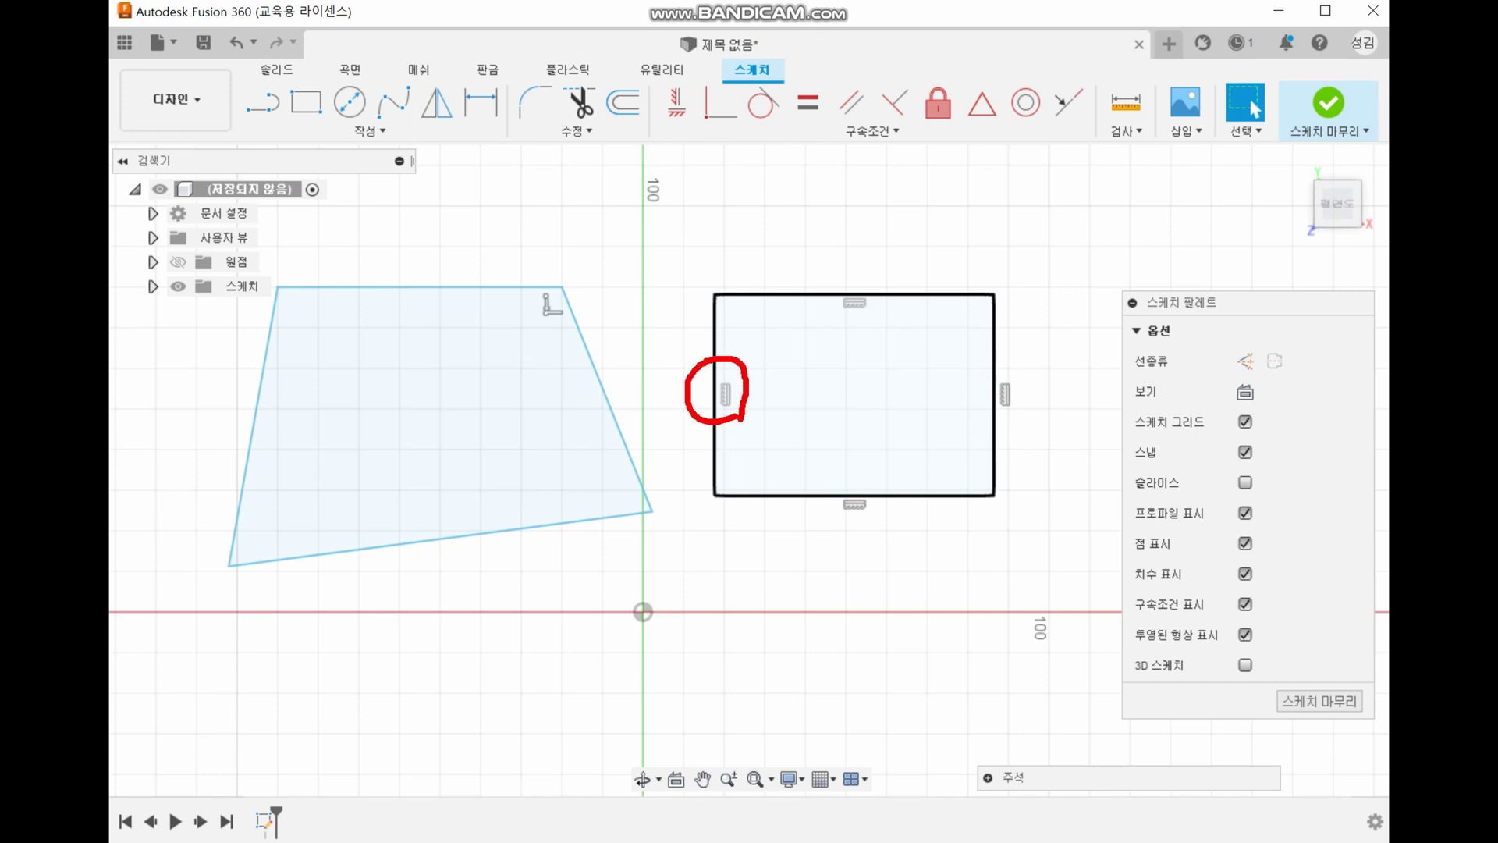
{"action": "key", "text": "e"}
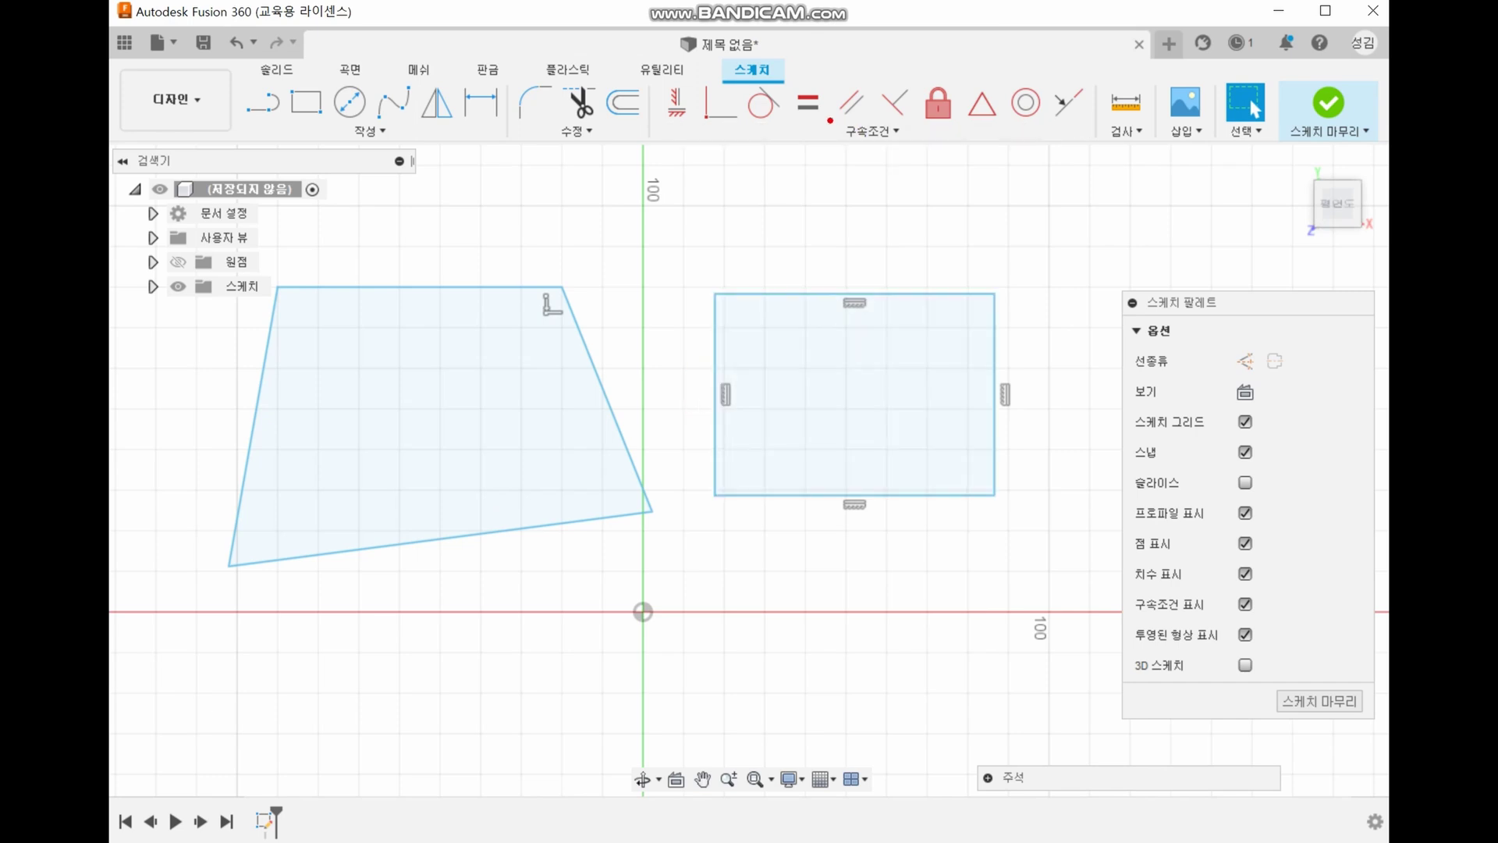
{"action": "left_click_drag", "start_coordinate": [828, 119], "coordinate": [918, 156]}
{"action": "mouse_move", "coordinate": [638, 67]}
{"action": "left_mouse_down"}
{"action": "mouse_move", "coordinate": [701, 134]}
{"action": "mouse_move", "coordinate": [737, 240]}
{"action": "mouse_move", "coordinate": [815, 285]}
{"action": "mouse_move", "coordinate": [854, 279]}
{"action": "left_mouse_up"}
Step: Read the description of the Horizontal/Vertical sketch constraint
{"action": "left_click", "coordinate": [677, 102]}
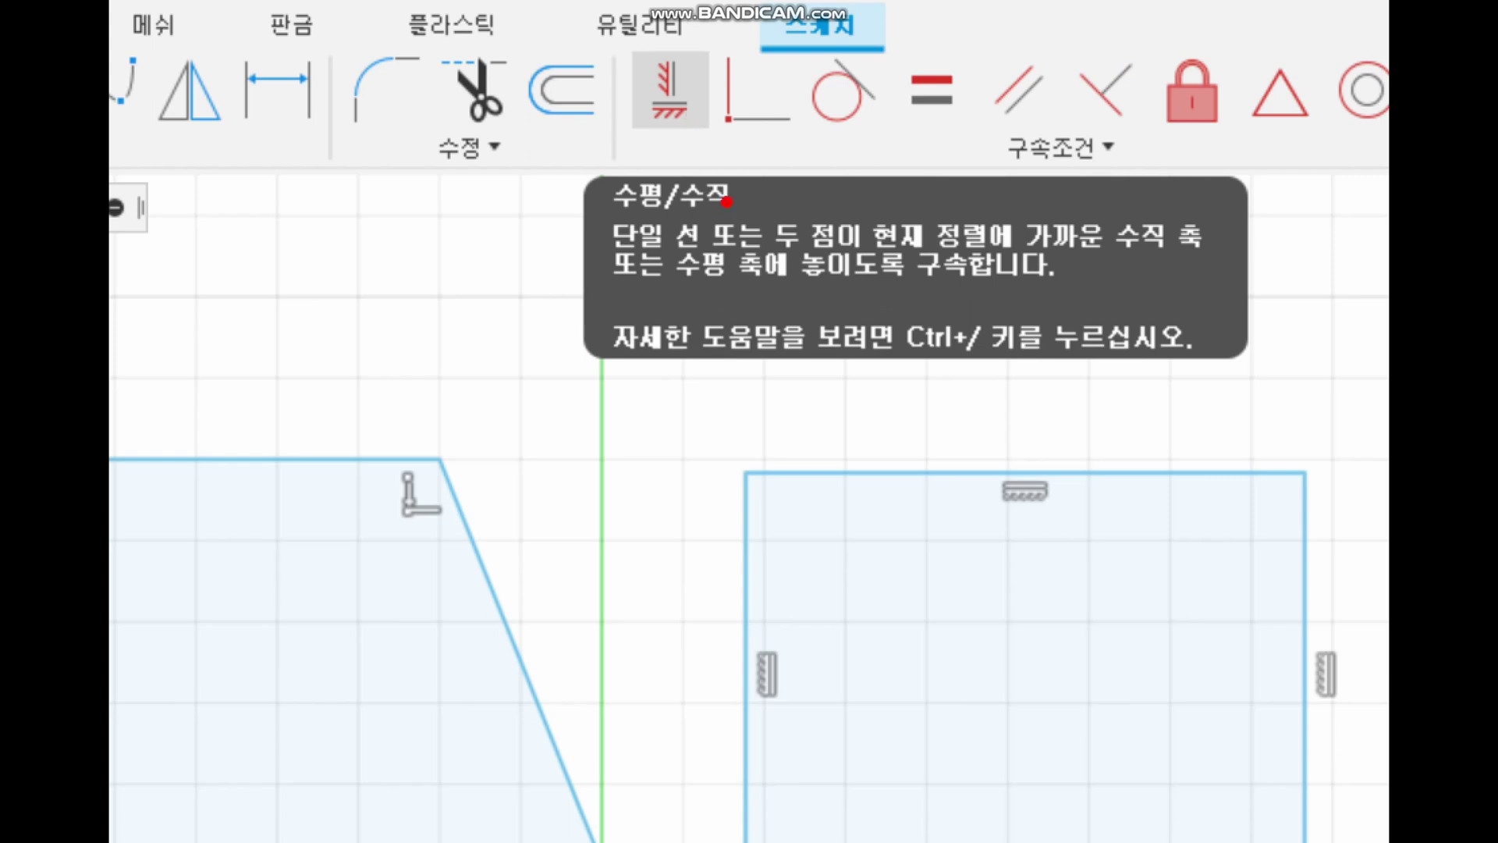
{"action": "mouse_move", "coordinate": [608, 33]}
{"action": "left_mouse_down"}
{"action": "mouse_move", "coordinate": [634, 86]}
{"action": "mouse_move", "coordinate": [730, 153]}
{"action": "left_mouse_up"}
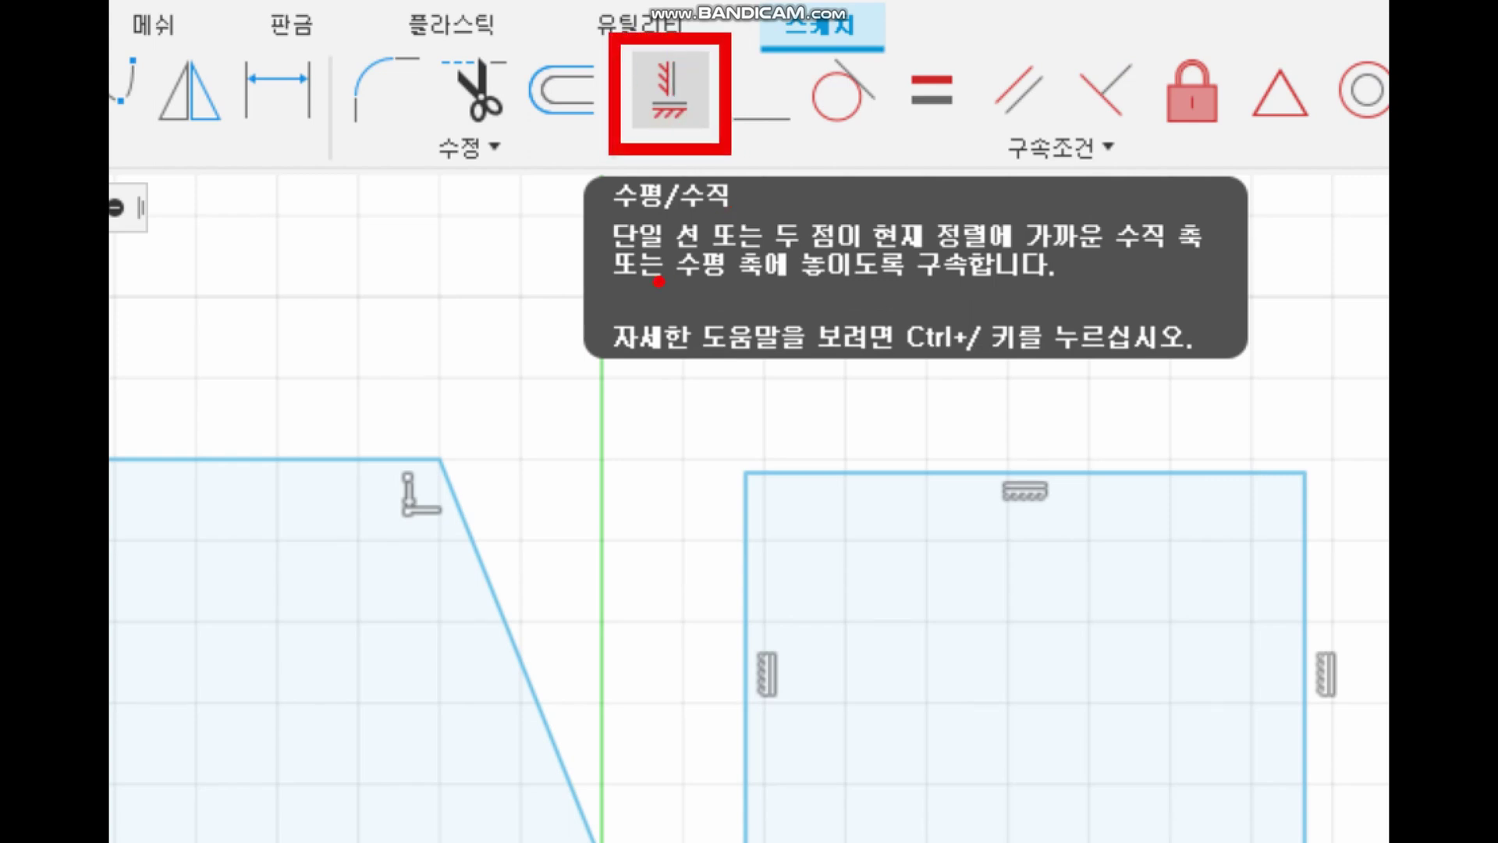
{"action": "mouse_move", "coordinate": [597, 211]}
{"action": "left_mouse_down"}
{"action": "mouse_move", "coordinate": [667, 228]}
{"action": "mouse_move", "coordinate": [746, 220]}
{"action": "left_mouse_up"}
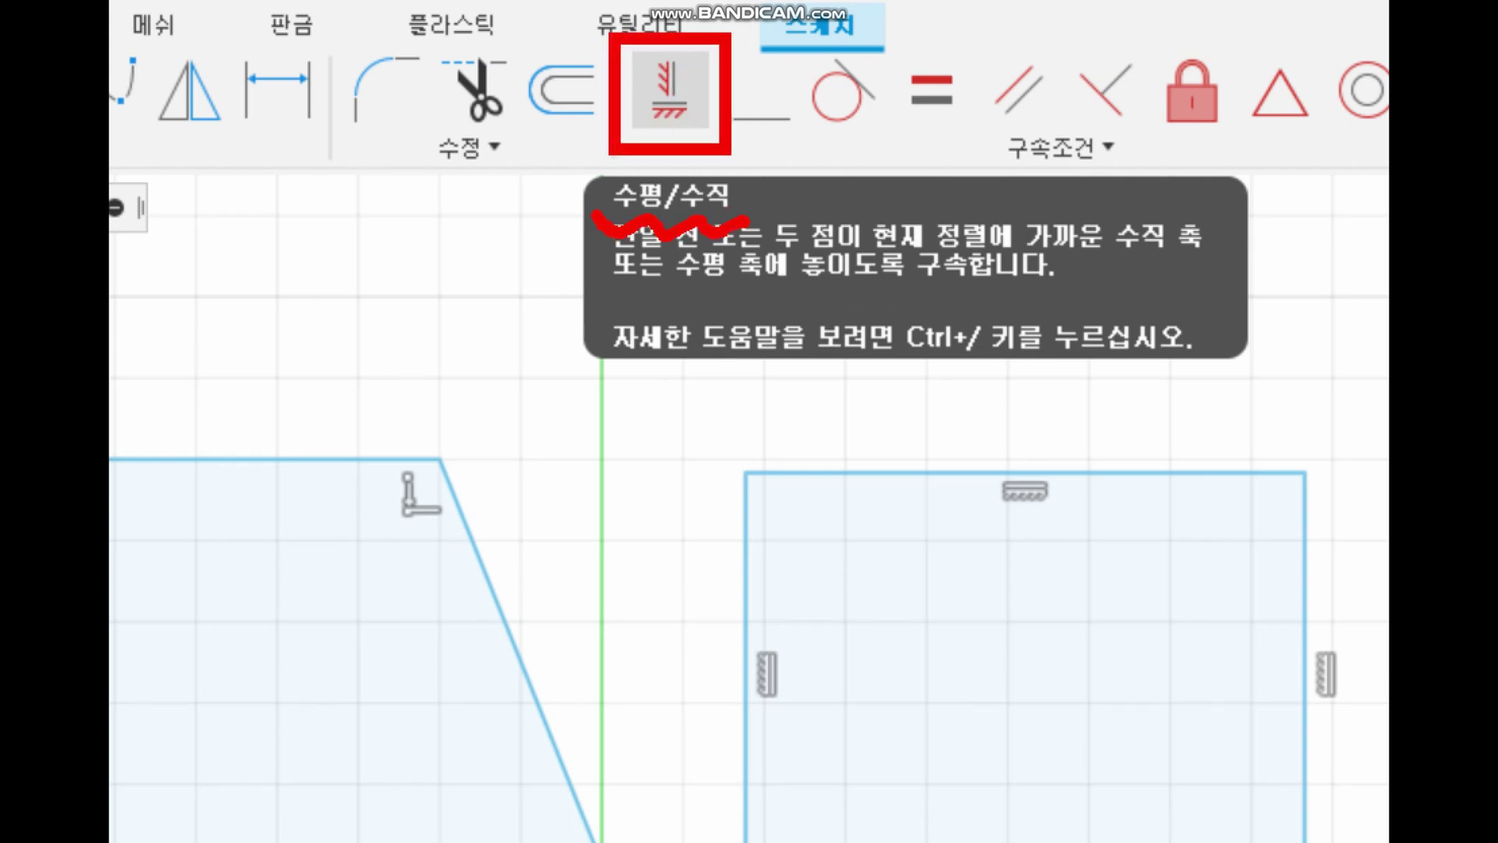
{"action": "left_click_drag", "start_coordinate": [1330, 514], "coordinate": [1369, 815]}
{"action": "left_click_drag", "start_coordinate": [1179, 448], "coordinate": [818, 470]}
{"action": "left_click_drag", "start_coordinate": [710, 513], "coordinate": [706, 831]}
{"action": "left_click_drag", "start_coordinate": [697, 452], "coordinate": [386, 456]}
{"action": "mouse_move", "coordinate": [409, 400]}
{"action": "left_mouse_down"}
{"action": "mouse_move", "coordinate": [384, 461]}
{"action": "mouse_move", "coordinate": [435, 451]}
{"action": "left_mouse_up"}
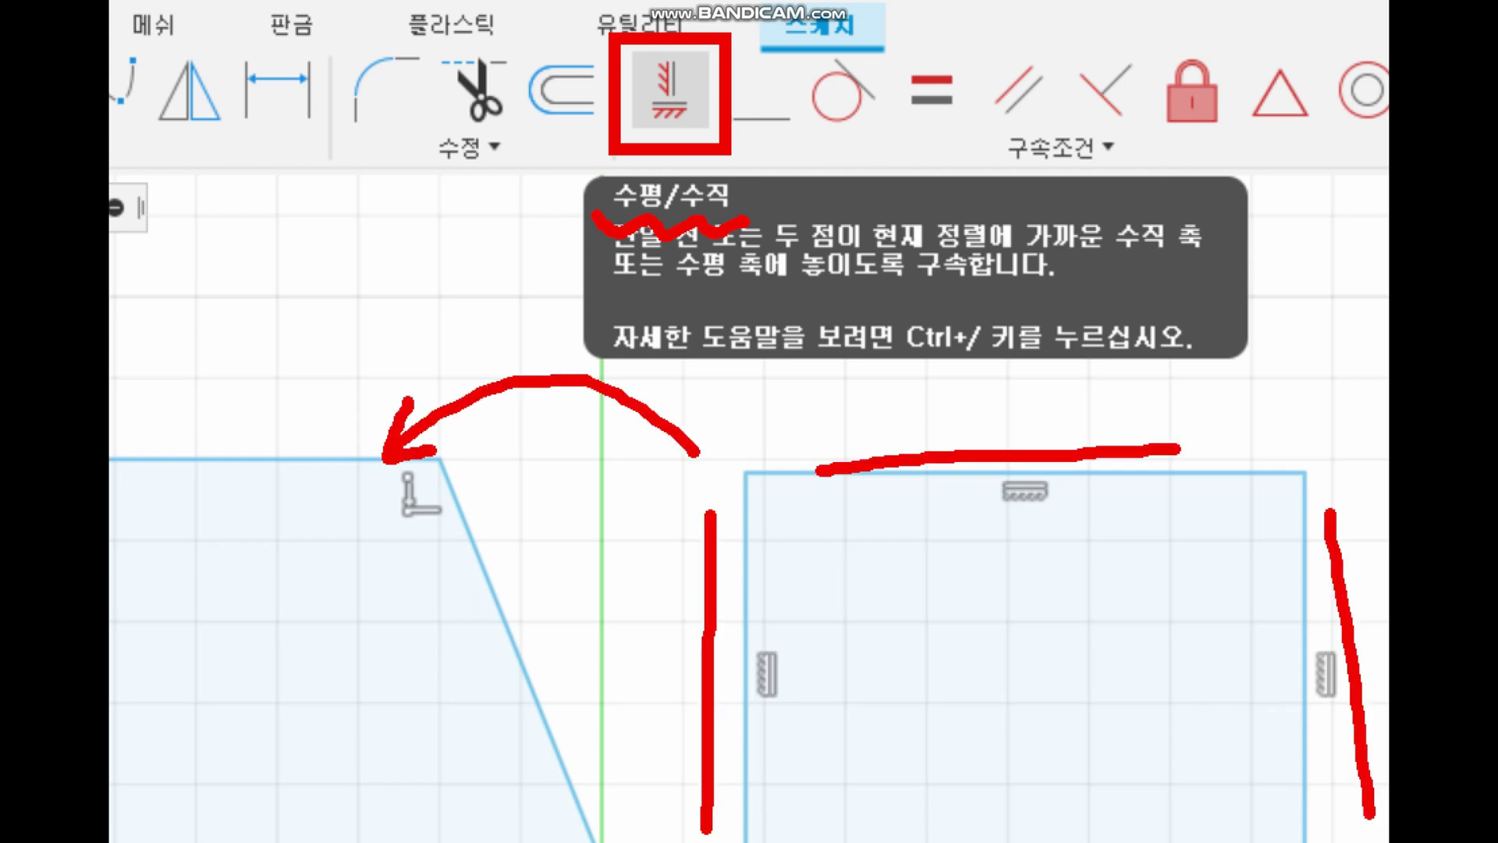
{"action": "mouse_move", "coordinate": [171, 486]}
{"action": "left_mouse_down"}
{"action": "mouse_move", "coordinate": [142, 517]}
{"action": "mouse_move", "coordinate": [178, 528]}
{"action": "left_mouse_up"}
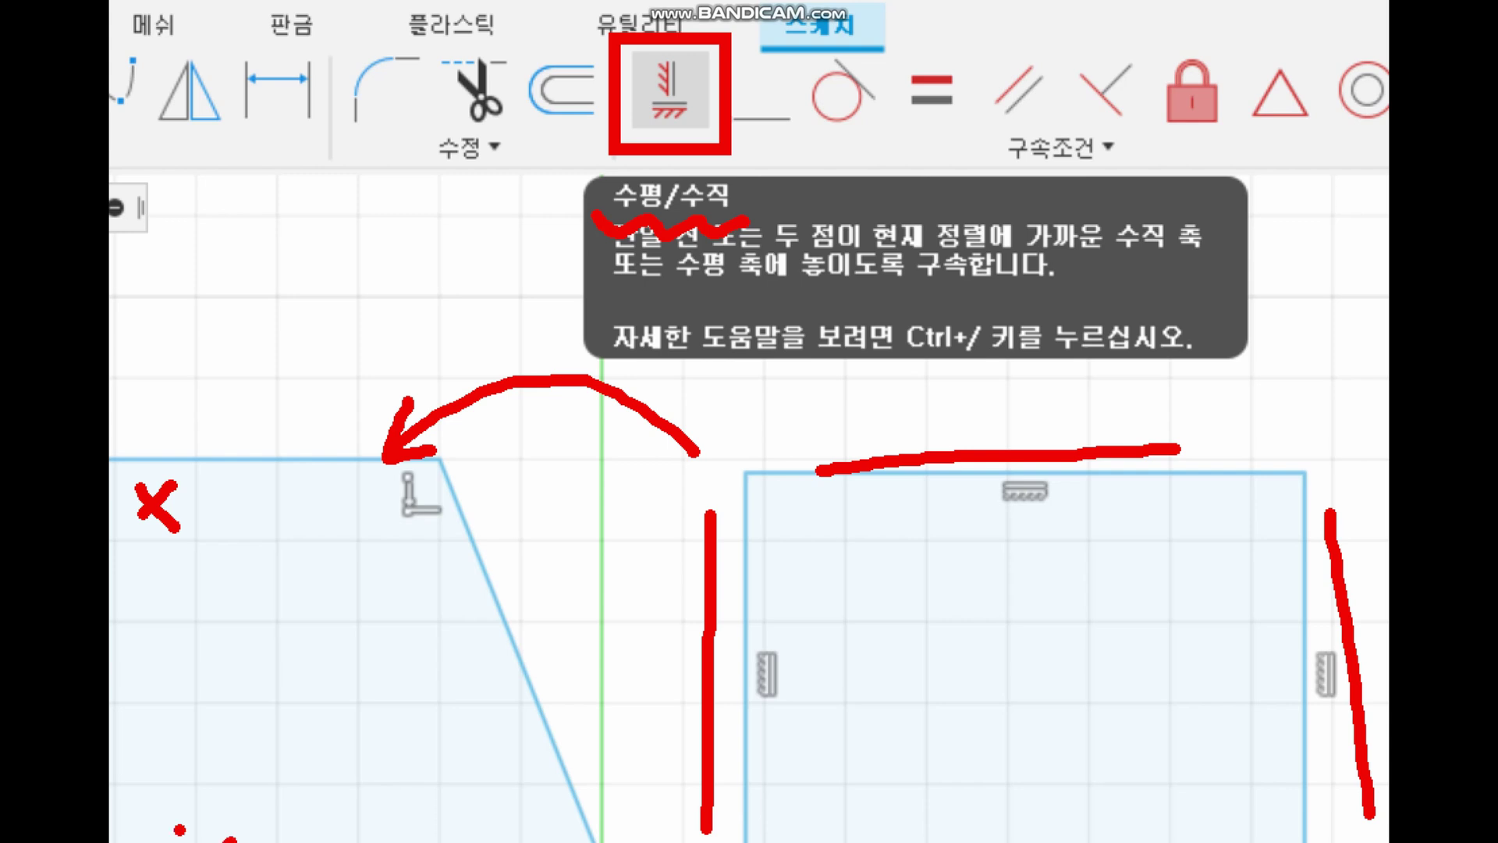
{"action": "left_click_drag", "start_coordinate": [496, 658], "coordinate": [467, 689]}
{"action": "left_click_drag", "start_coordinate": [462, 630], "coordinate": [509, 700]}
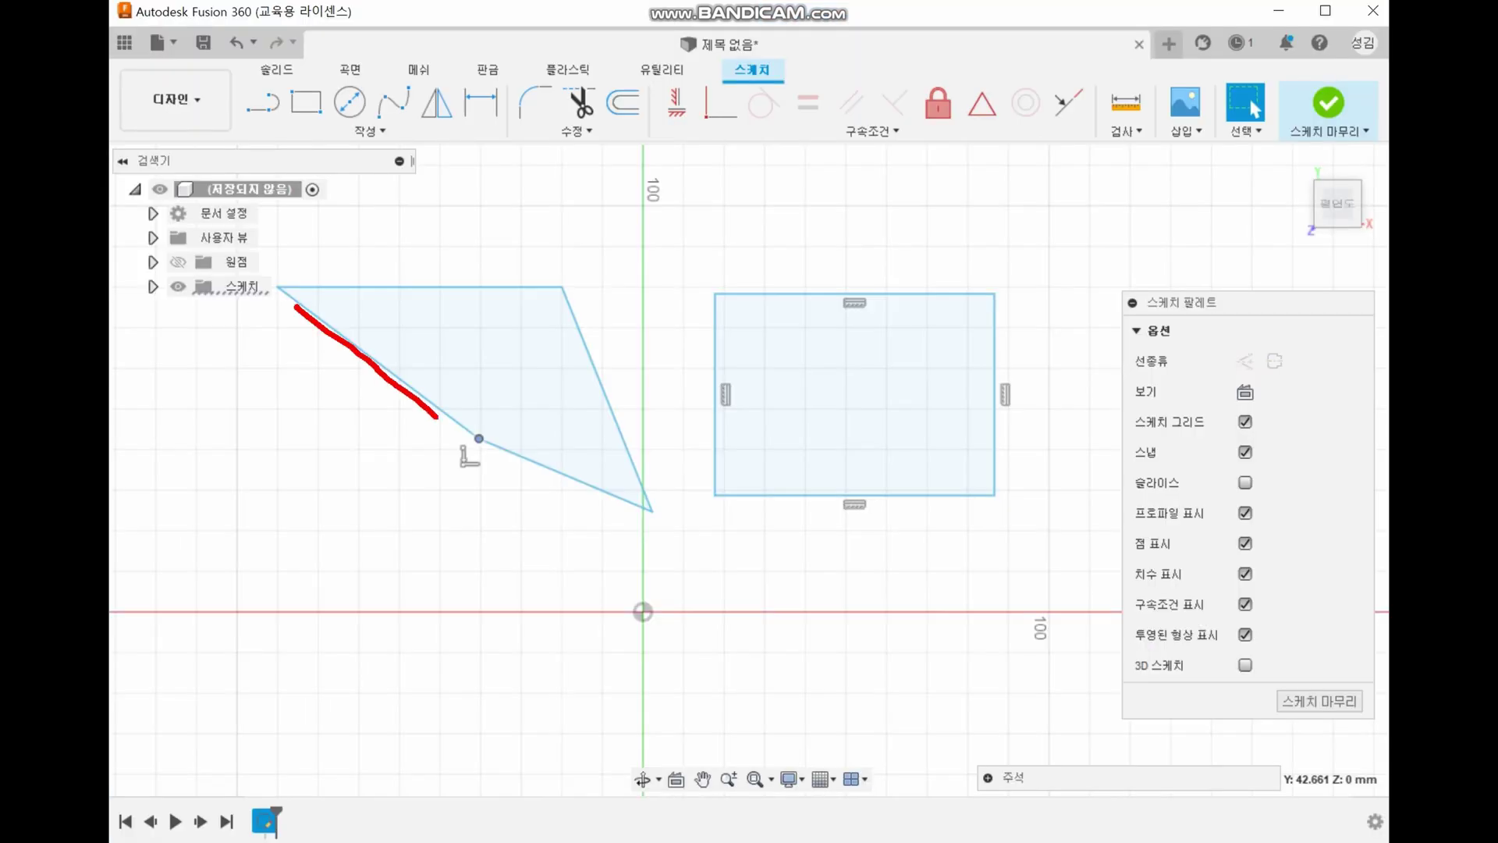
{"action": "left_click_drag", "start_coordinate": [435, 418], "coordinate": [451, 426]}
{"action": "left_click_drag", "start_coordinate": [650, 519], "coordinate": [488, 468]}
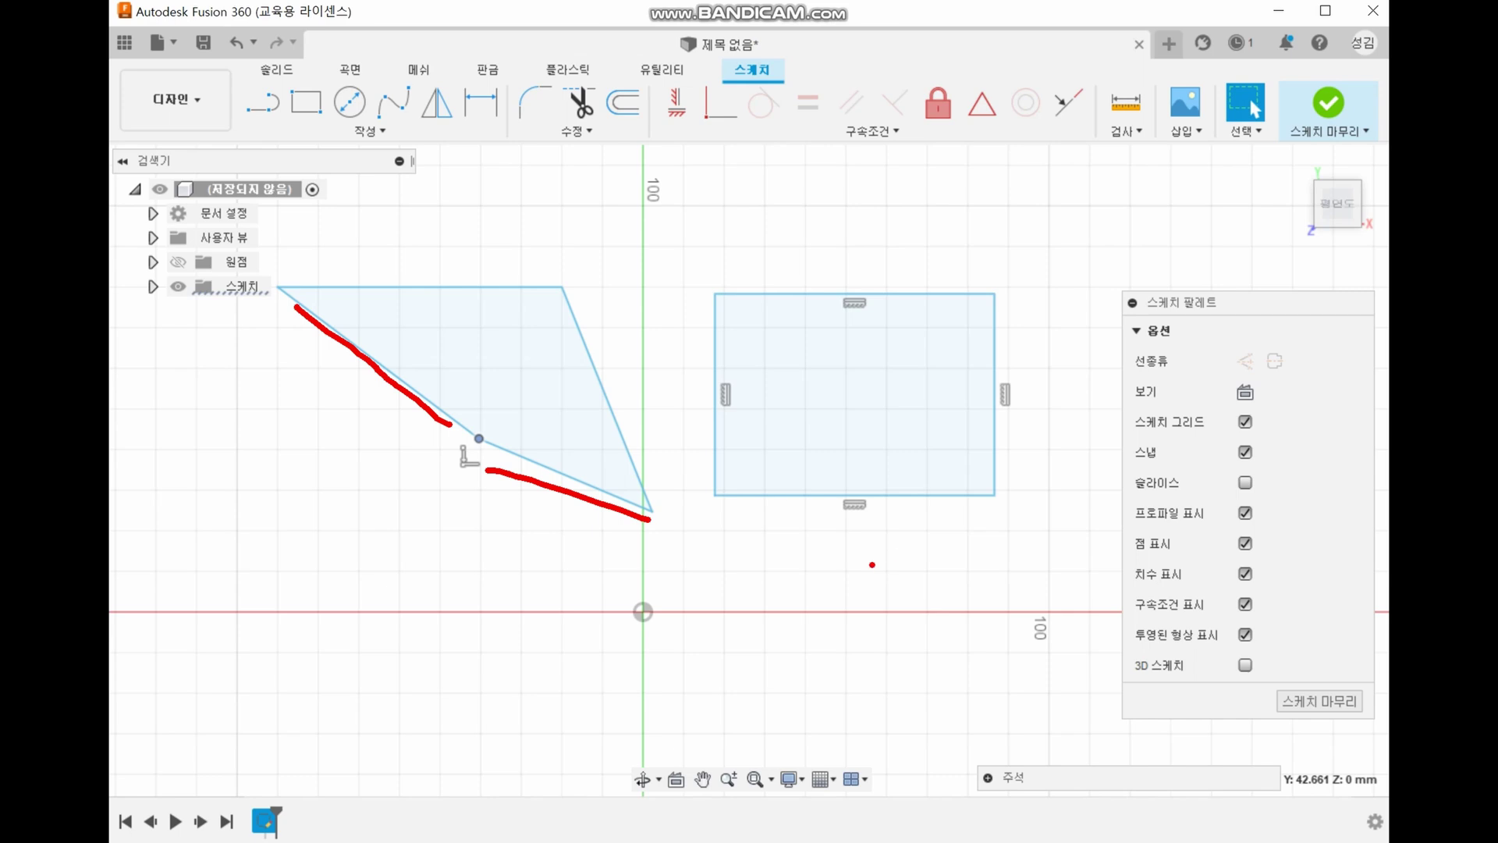
{"action": "key", "text": "Escape"}
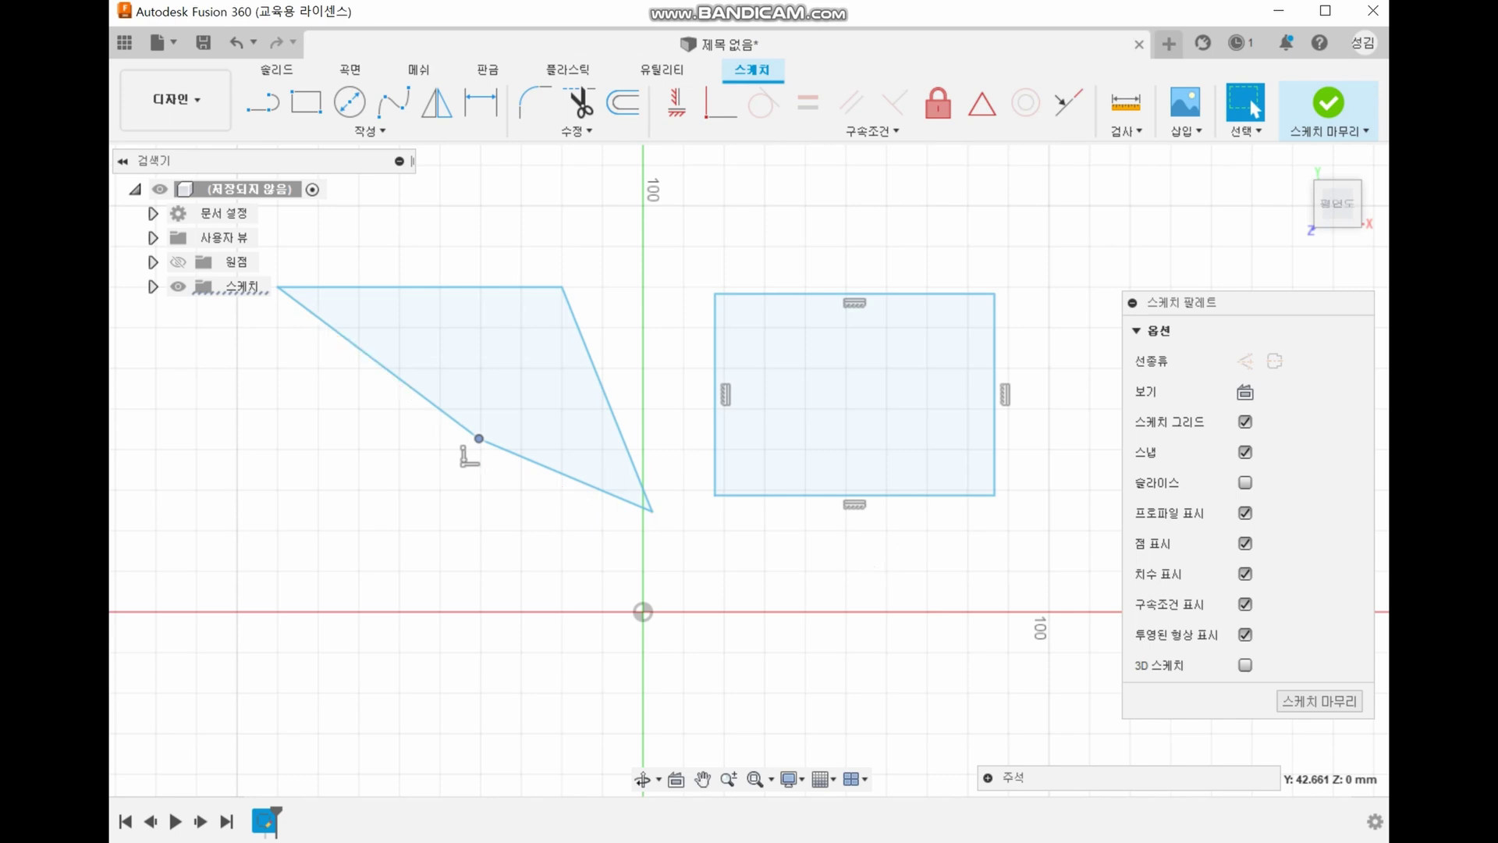
{"action": "mouse_move", "coordinate": [833, 297]}
{"action": "left_mouse_down"}
{"action": "mouse_move", "coordinate": [884, 328]}
{"action": "mouse_move", "coordinate": [842, 288]}
{"action": "left_mouse_up"}
{"action": "left_click_drag", "start_coordinate": [736, 368], "coordinate": [756, 427]}
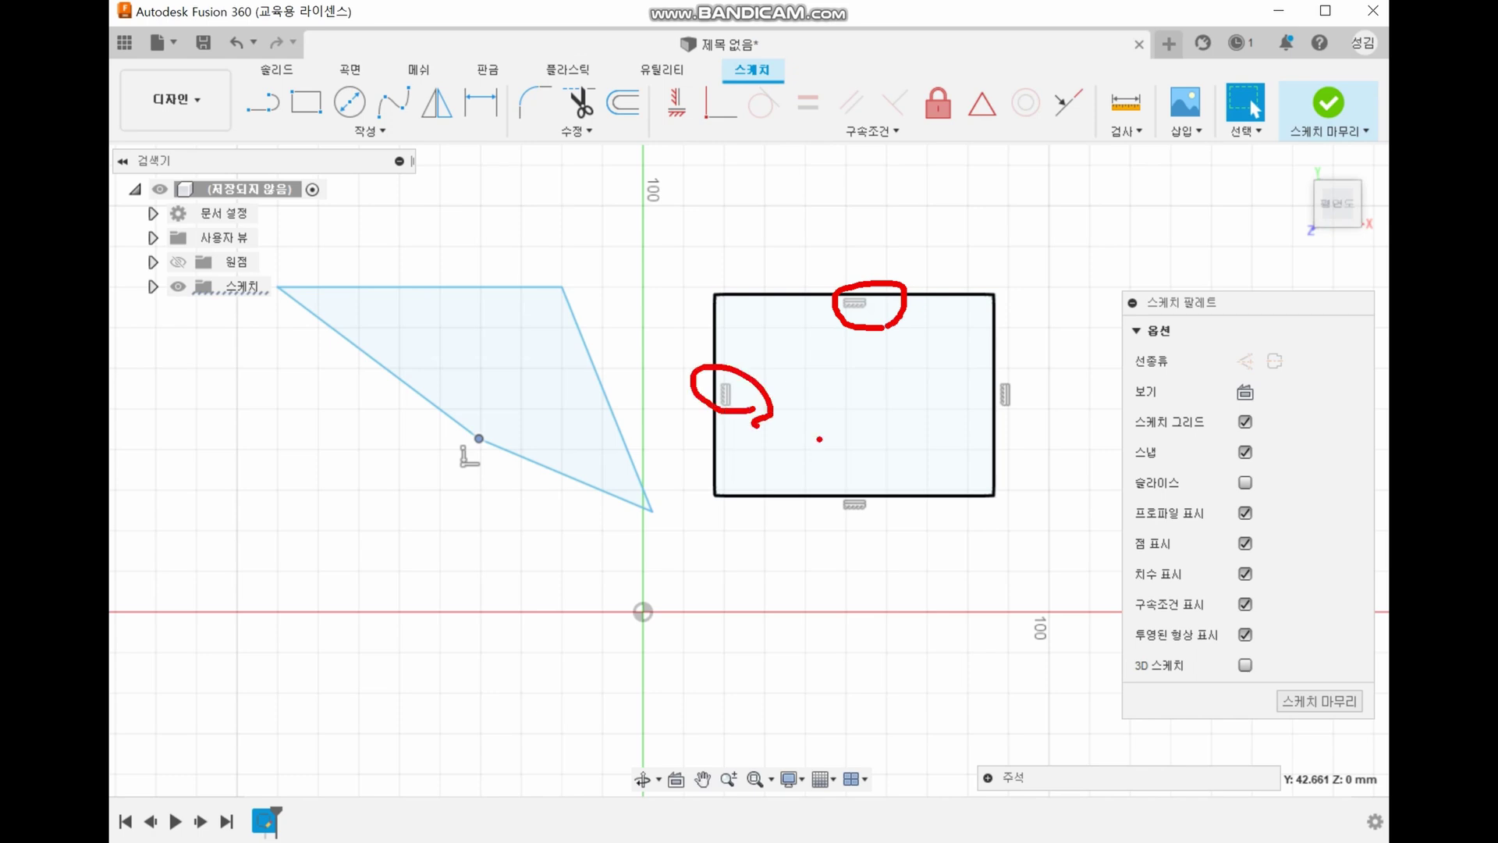
Step: Resize the constrained rectangle by pulling its upper-left corner up and inward
{"action": "key", "text": "Escape"}
{"action": "left_click_drag", "start_coordinate": [714, 294], "coordinate": [763, 259]}
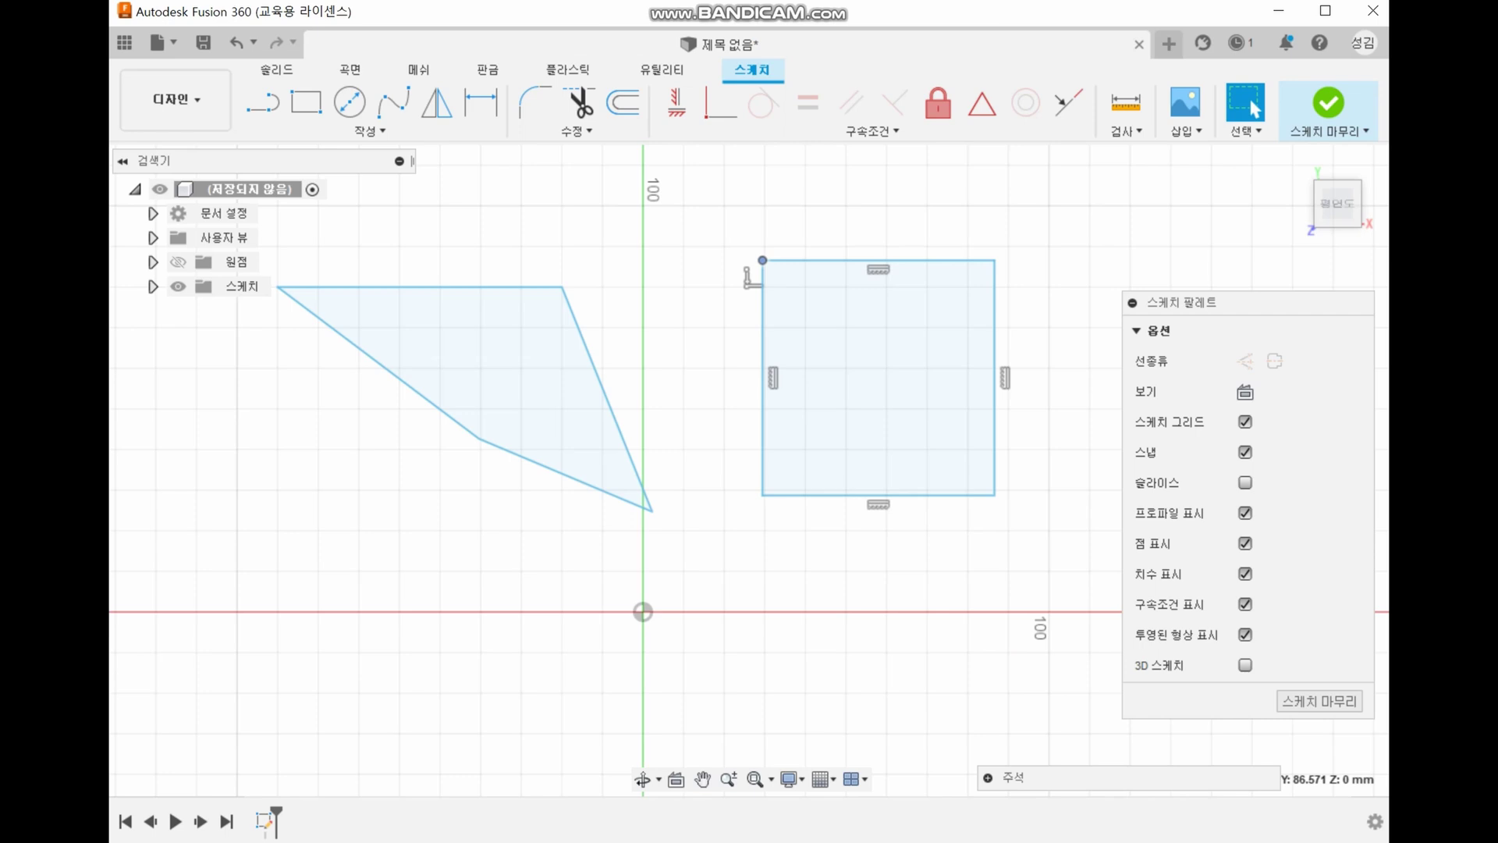
Step: Draw a second two-point rectangle above the horizontal axis, on the side of the constrained rectangle away from the irregular shape
{"action": "middle_click_drag", "start_coordinate": [882, 382], "coordinate": [465, 436]}
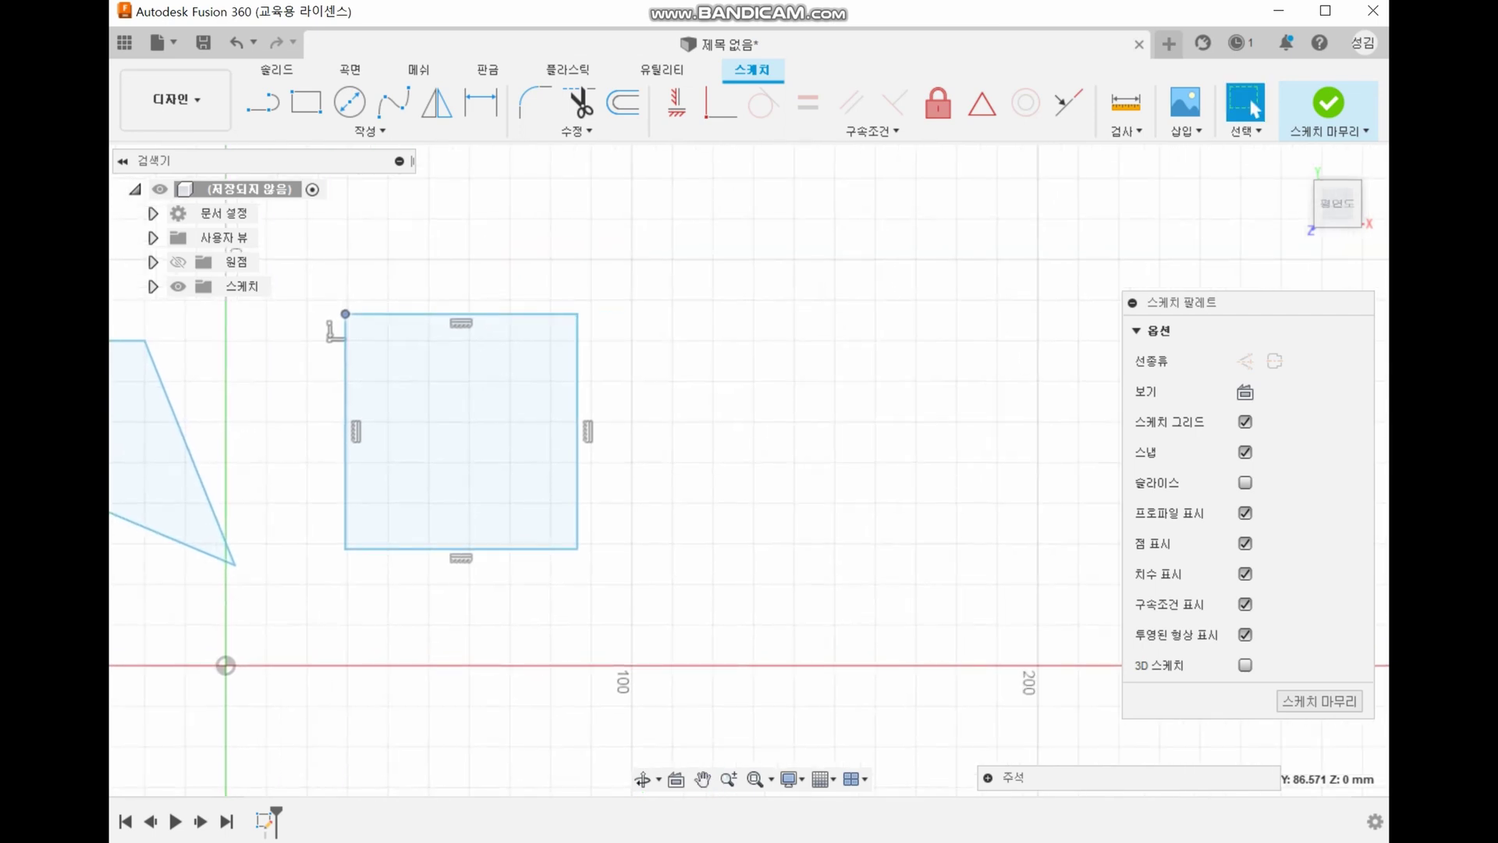
{"action": "left_click", "coordinate": [306, 102]}
{"action": "left_click", "coordinate": [697, 285]}
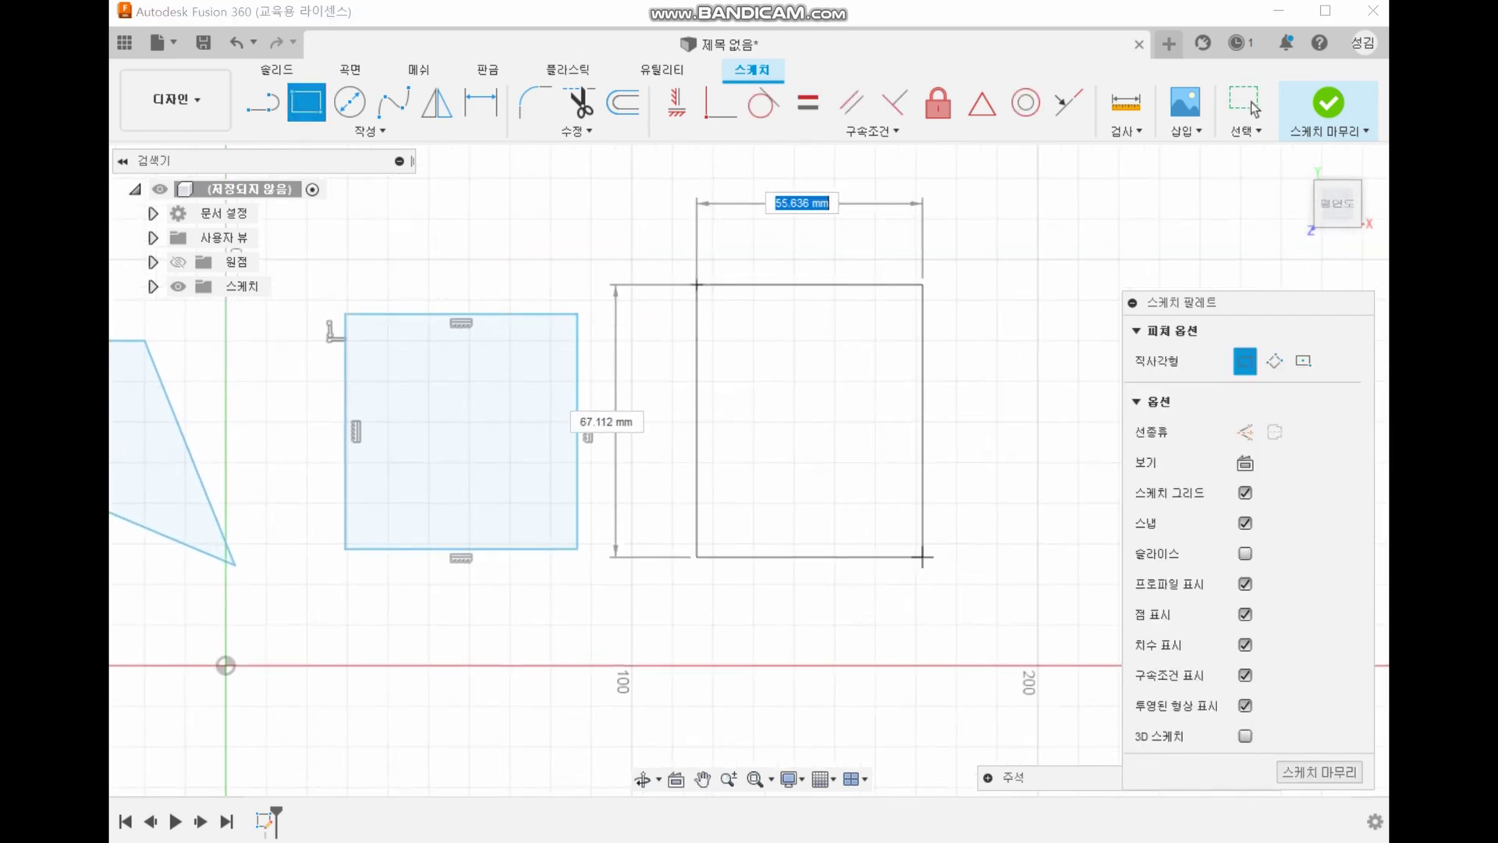
{"action": "left_click", "coordinate": [996, 600]}
{"action": "left_click_drag", "start_coordinate": [819, 271], "coordinate": [849, 329]}
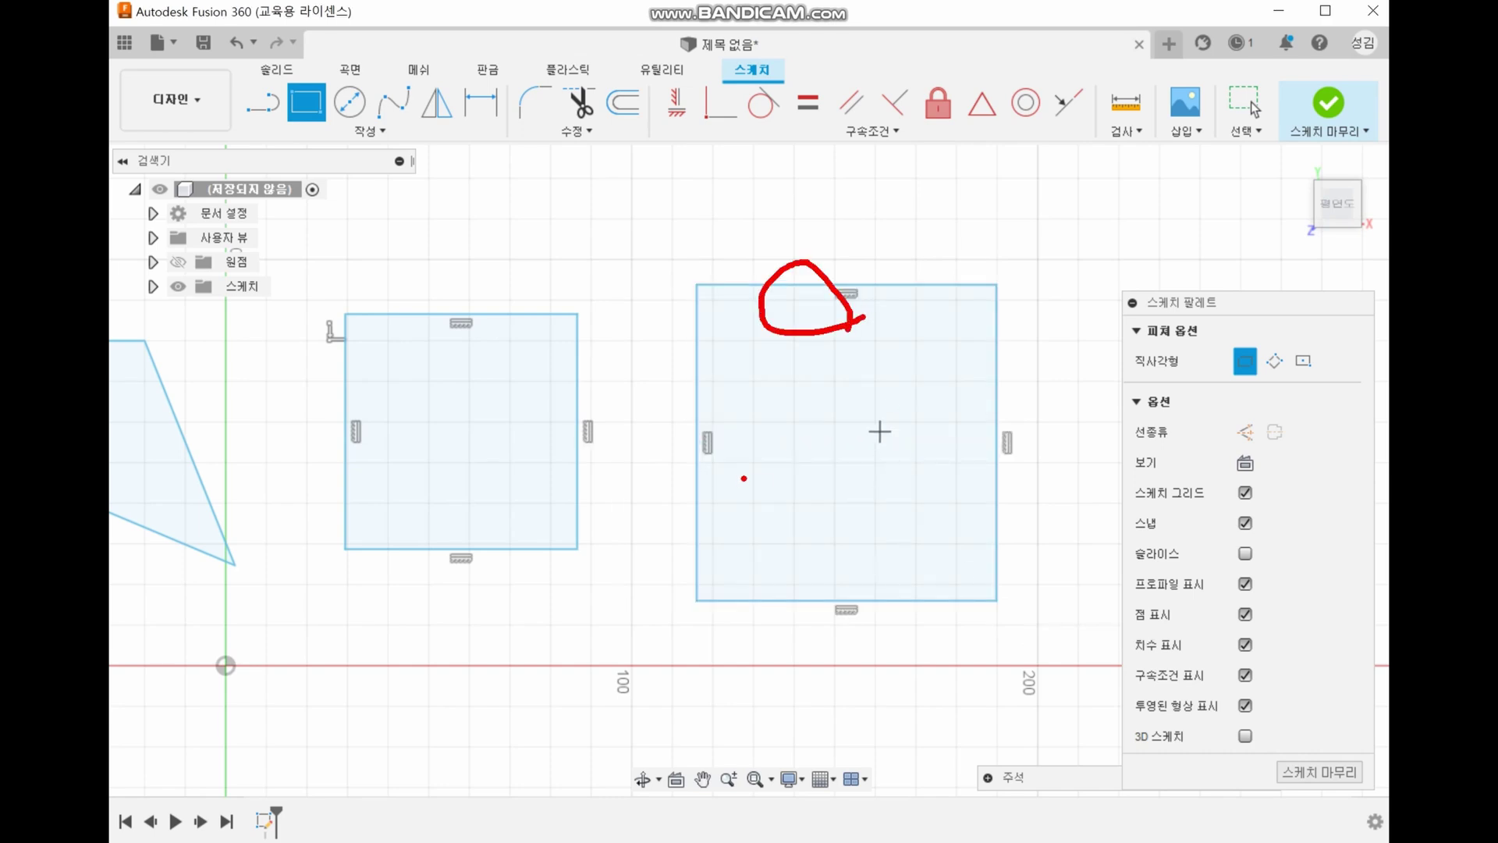
{"action": "left_click_drag", "start_coordinate": [744, 478], "coordinate": [717, 492]}
{"action": "left_click_drag", "start_coordinate": [877, 639], "coordinate": [895, 662]}
{"action": "mouse_move", "coordinate": [973, 497]}
{"action": "left_mouse_down"}
{"action": "mouse_move", "coordinate": [919, 452]}
{"action": "mouse_move", "coordinate": [970, 512]}
{"action": "left_mouse_up"}
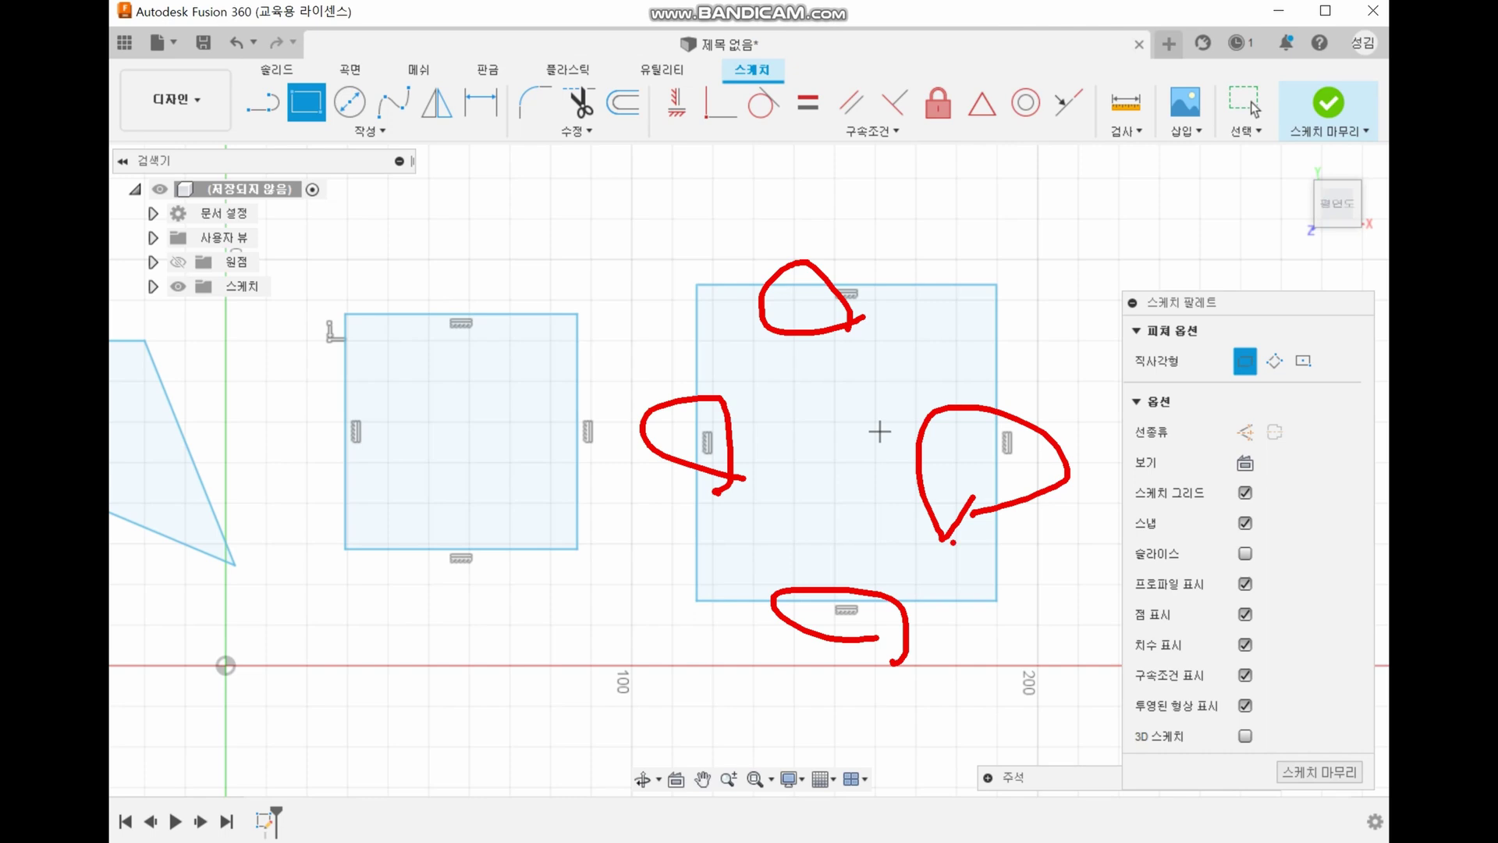
{"action": "key", "text": "Escape"}
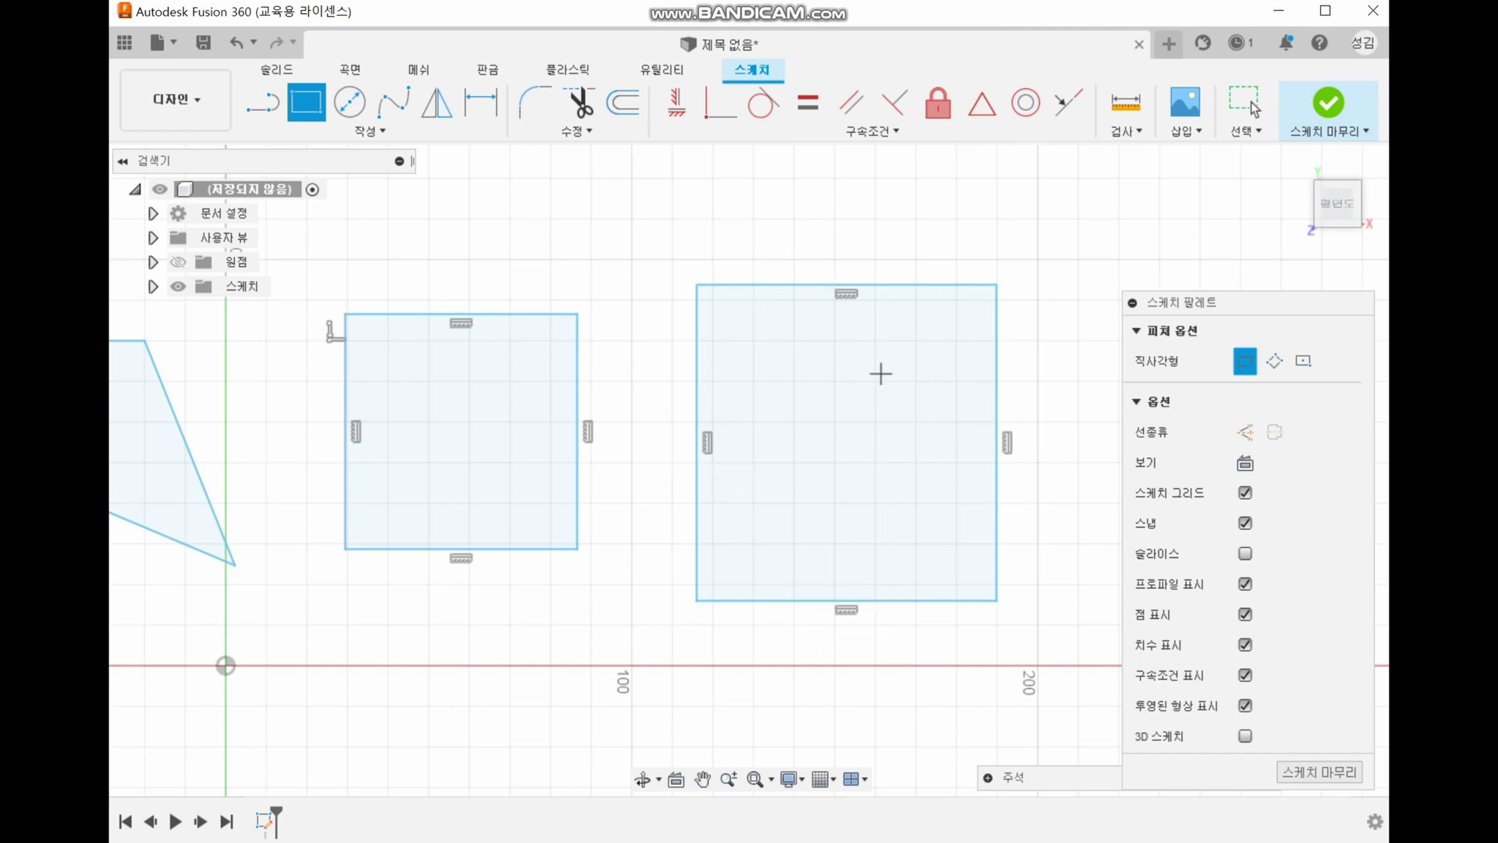
{"action": "key", "text": "ctrl+2"}
{"action": "mouse_move", "coordinate": [913, 159]}
{"action": "left_mouse_down"}
{"action": "mouse_move", "coordinate": [953, 117]}
{"action": "mouse_move", "coordinate": [898, 175]}
{"action": "left_mouse_up"}
{"action": "key", "text": "Escape"}
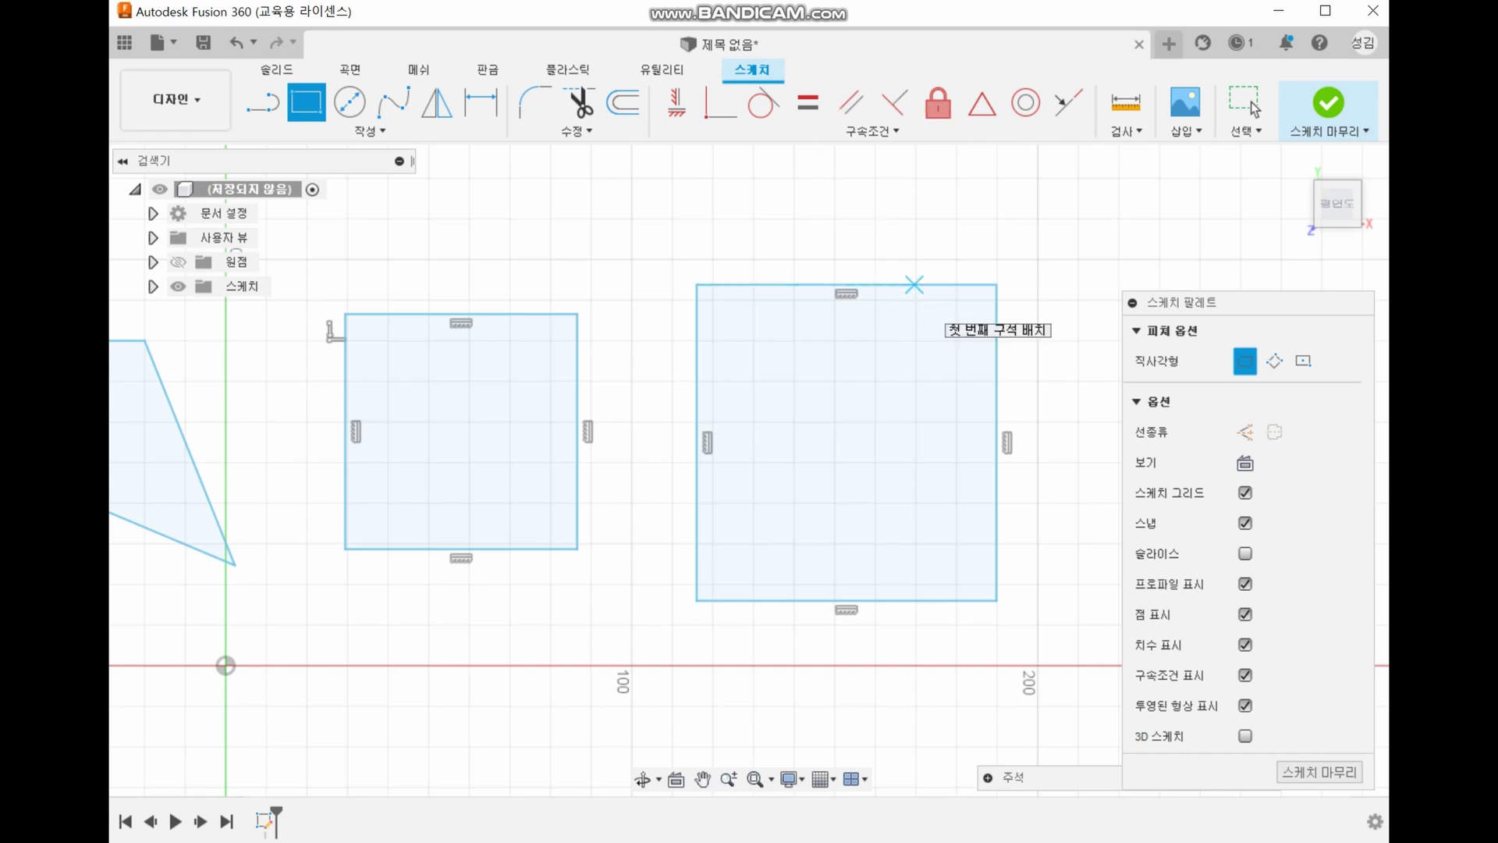
Step: Delete all four horizontal and vertical constraints from the sides of the newly drawn larger rectangle
{"action": "key", "text": "Escape"}
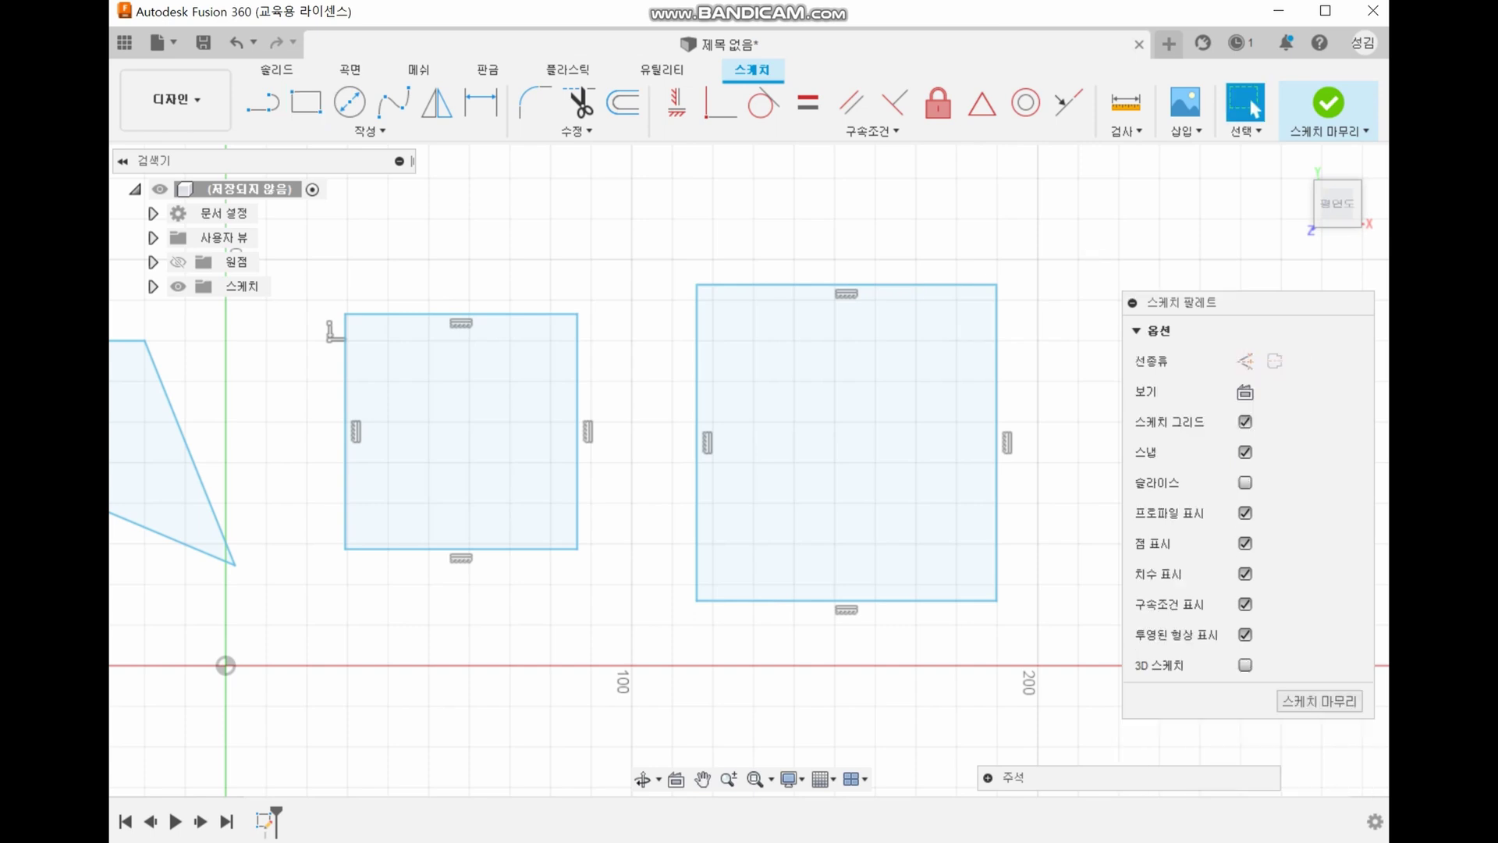
{"action": "scroll", "coordinate": [882, 328], "scroll_direction": "down", "scroll_amount": 1}
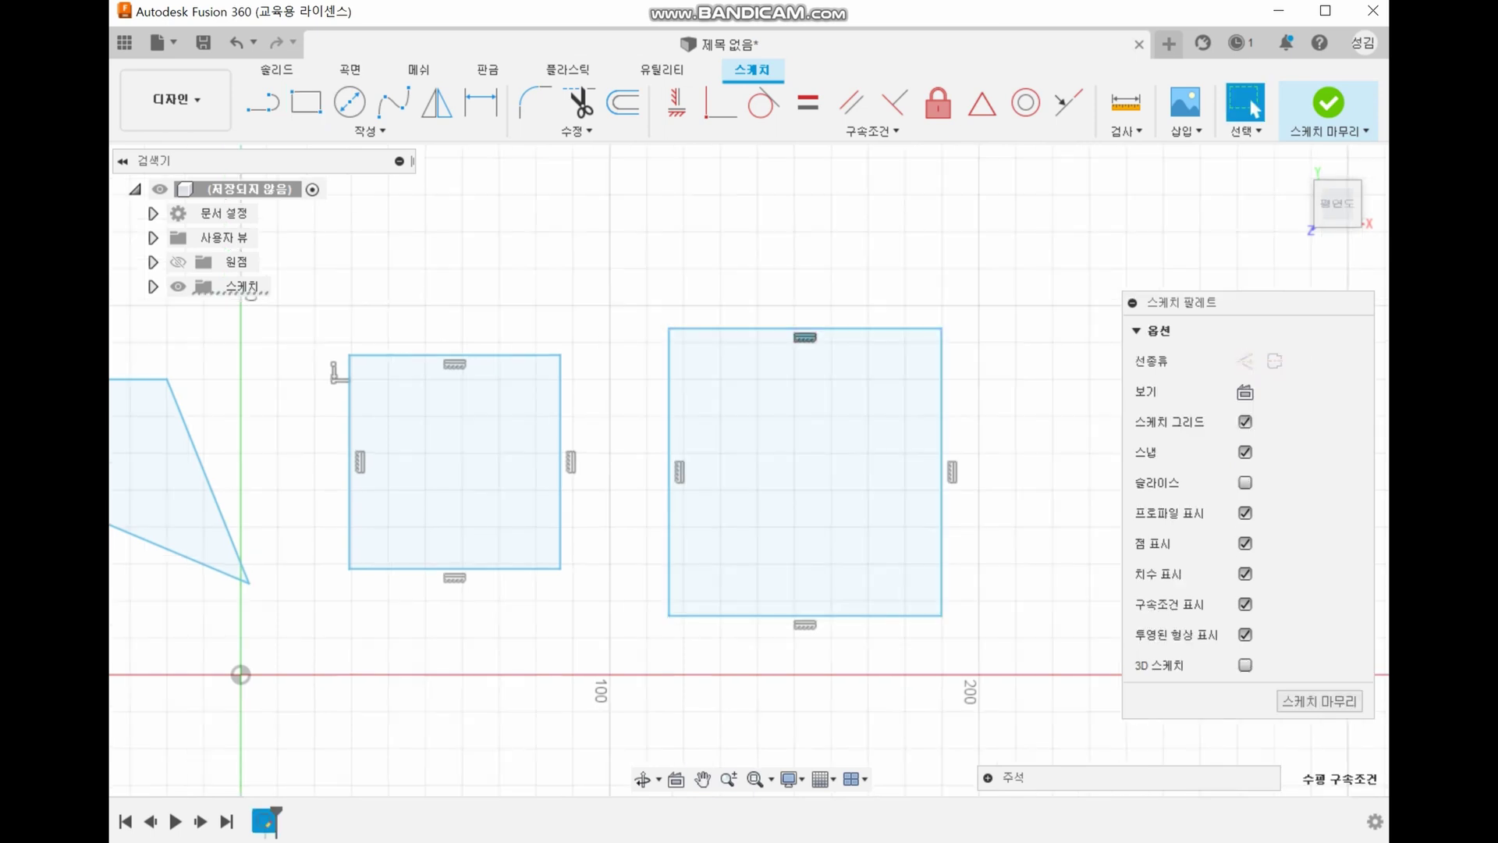
{"action": "mouse_move", "coordinate": [830, 350]}
{"action": "left_mouse_down"}
{"action": "mouse_move", "coordinate": [852, 355]}
{"action": "mouse_move", "coordinate": [827, 373]}
{"action": "left_mouse_up"}
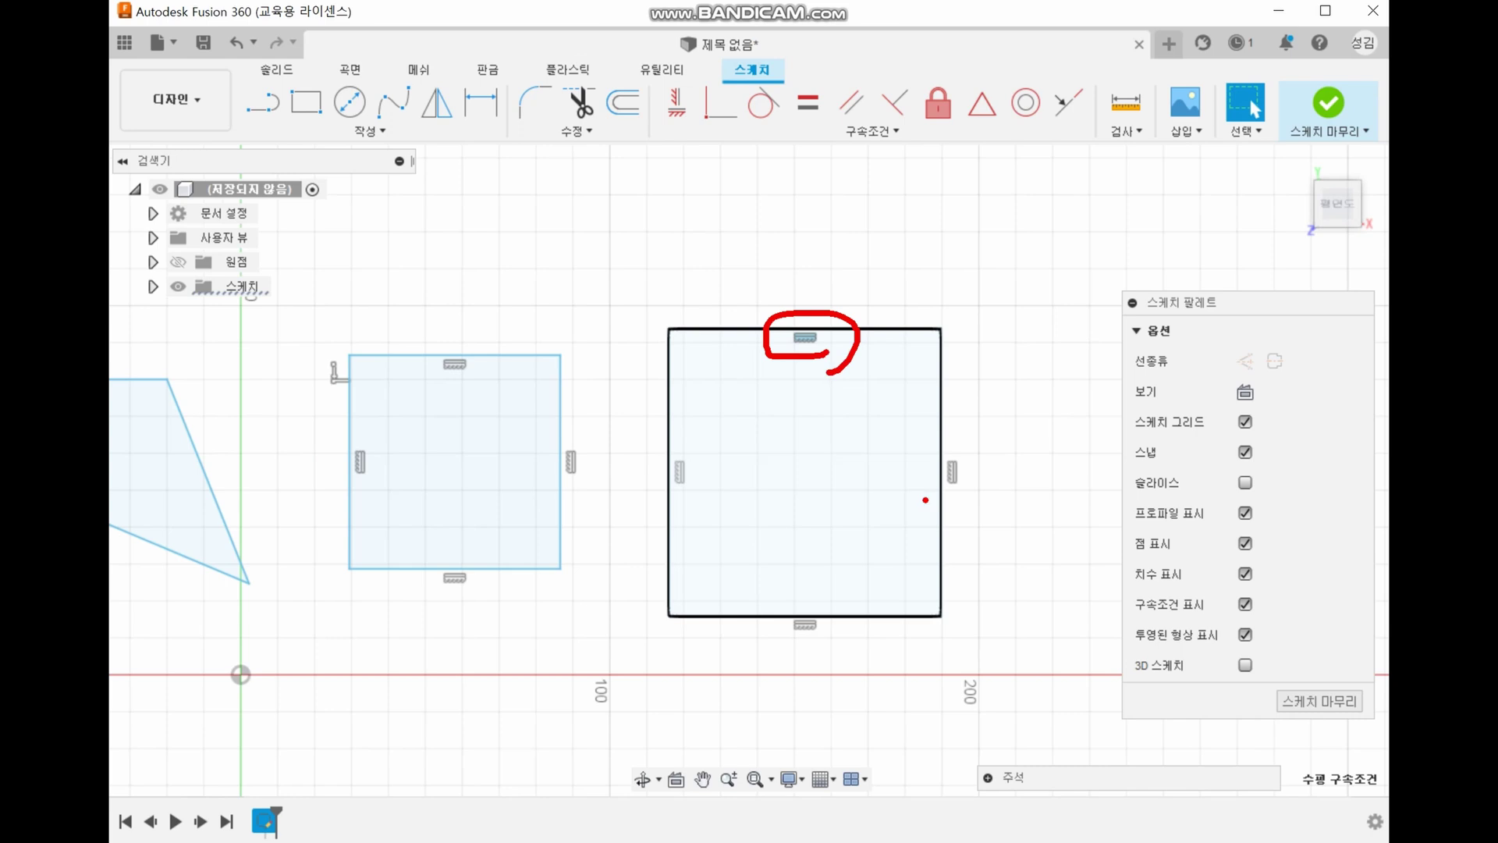
{"action": "key", "text": "Escape"}
{"action": "key", "text": "Delete"}
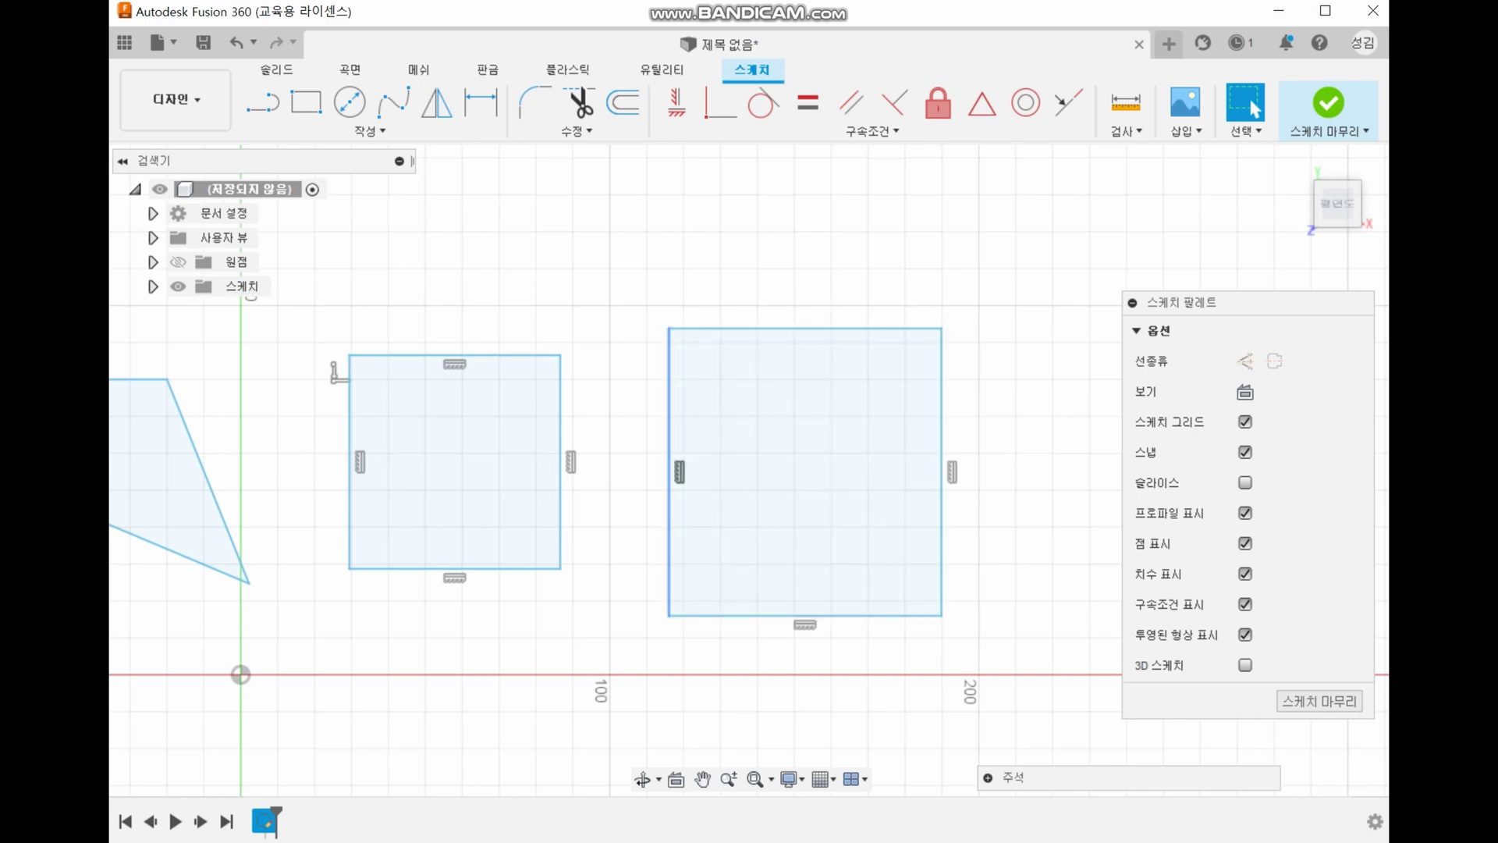
{"action": "left_click", "coordinate": [680, 472]}
{"action": "key", "text": "Delete"}
{"action": "left_click", "coordinate": [805, 625]}
{"action": "key", "text": "Delete"}
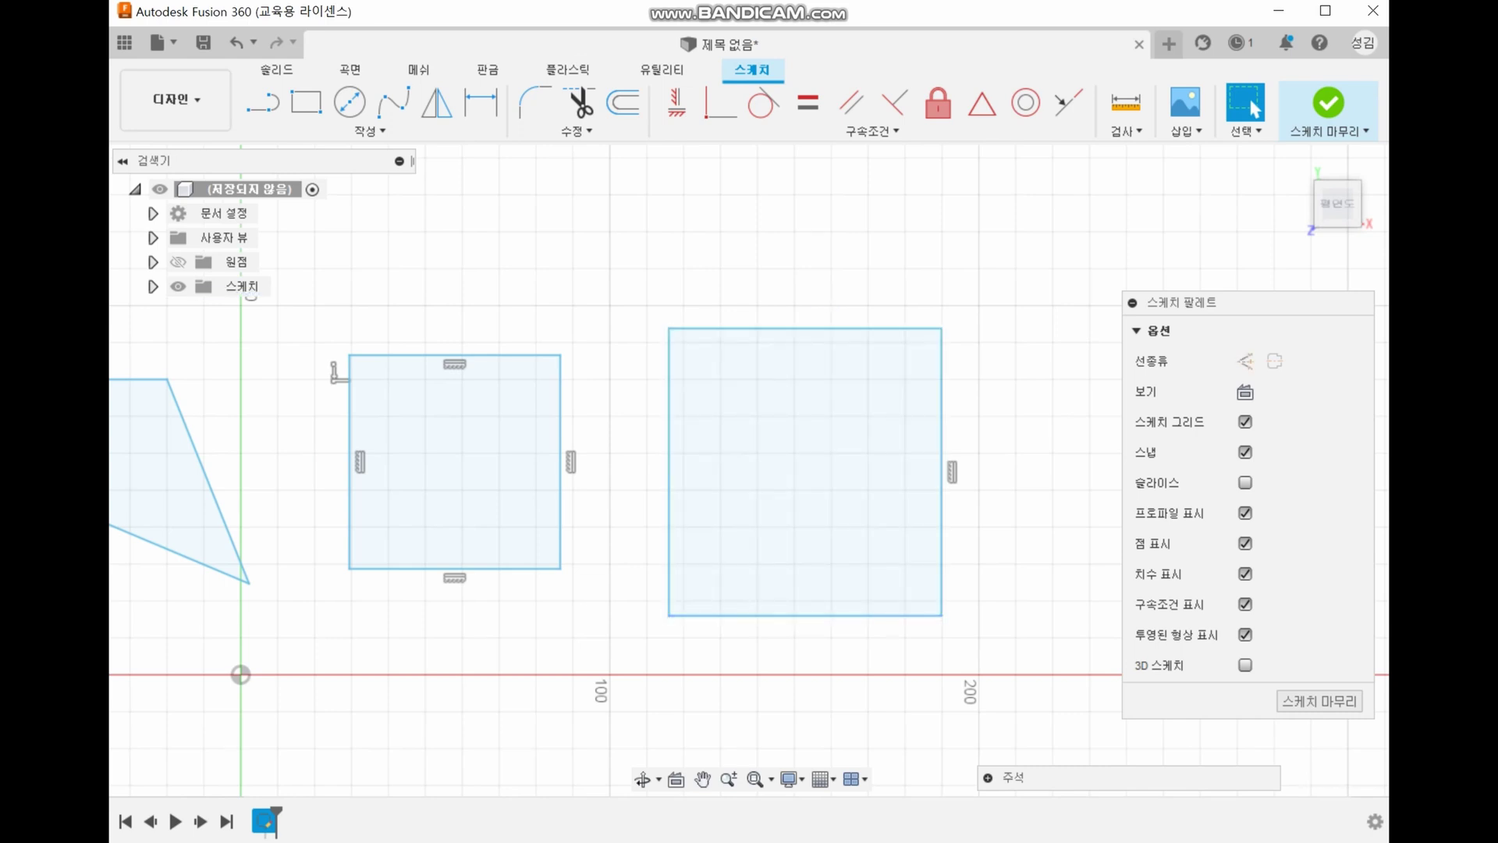
{"action": "left_click", "coordinate": [952, 472]}
{"action": "key", "text": "Delete"}
Step: Distort the larger rectangle by pulling its lower-right corner up and inward
{"action": "left_click_drag", "start_coordinate": [941, 616], "coordinate": [911, 540]}
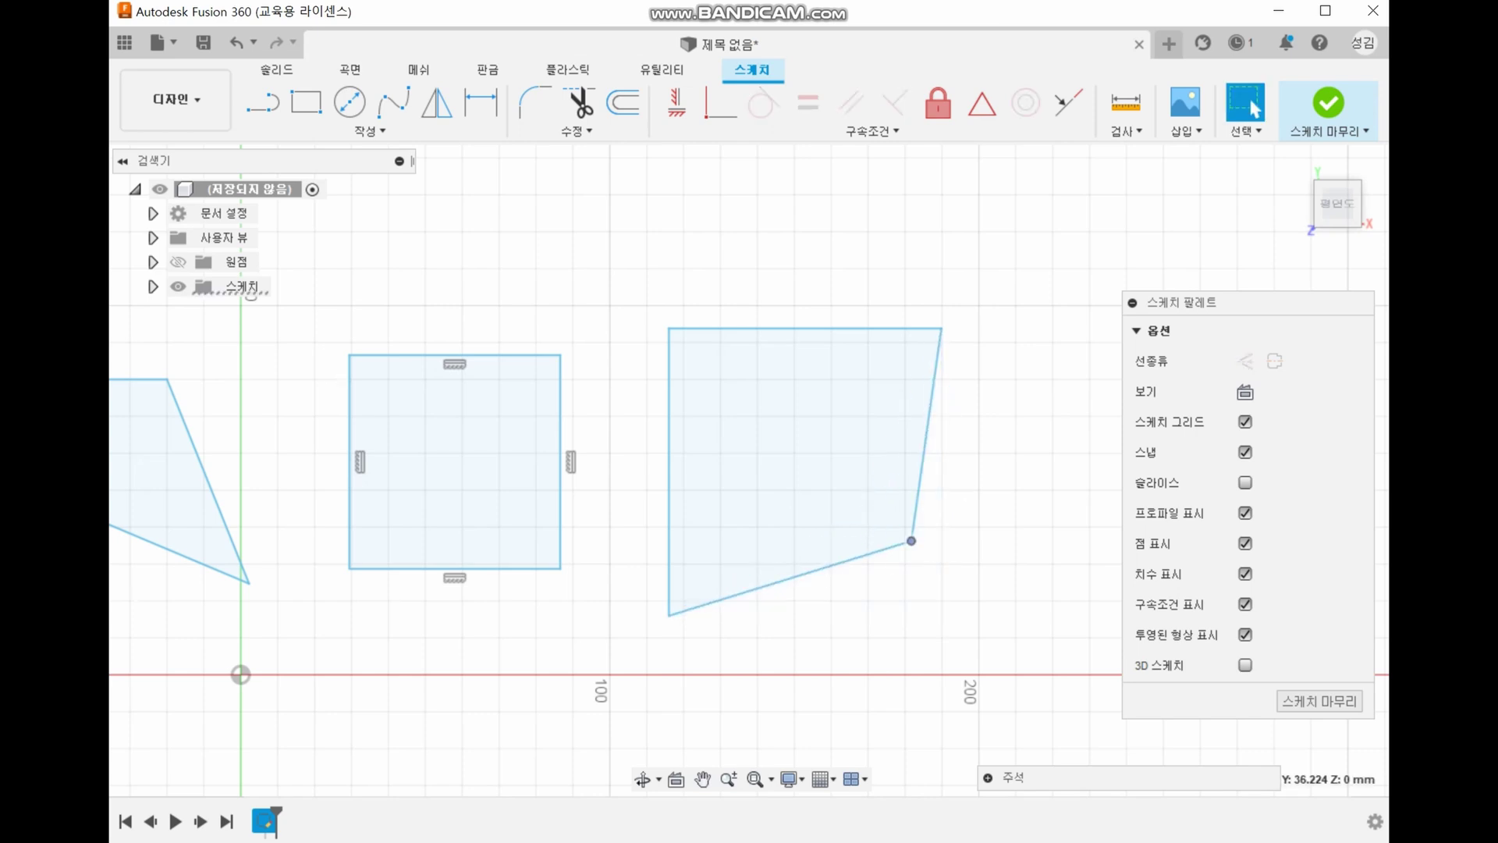